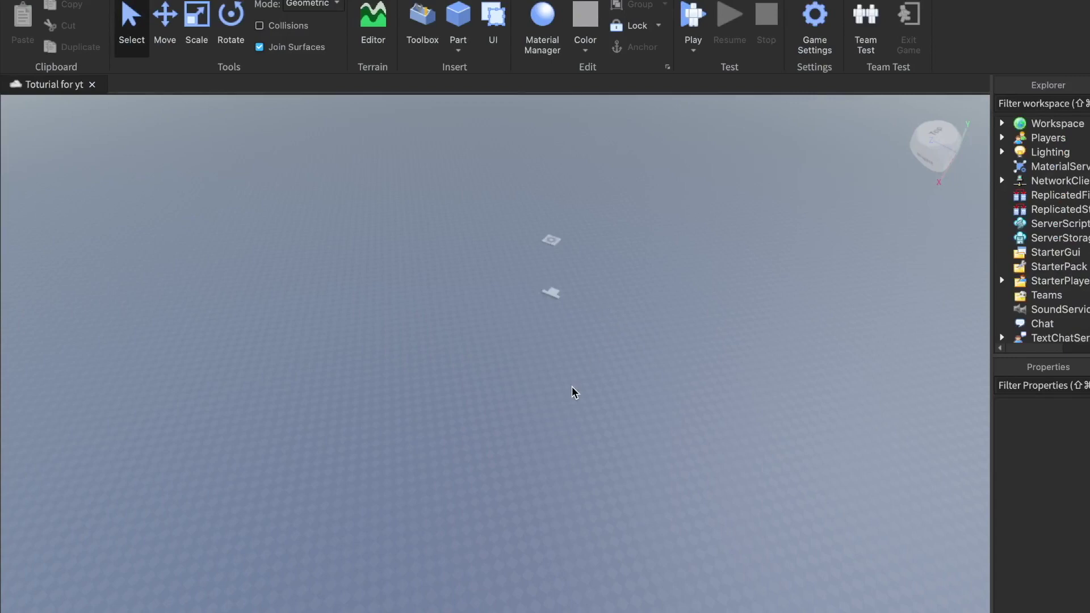
Examine the existing T-shaped blocks and the spawn platform on the baseplate.
right_drag(523, 436, 523, 437)
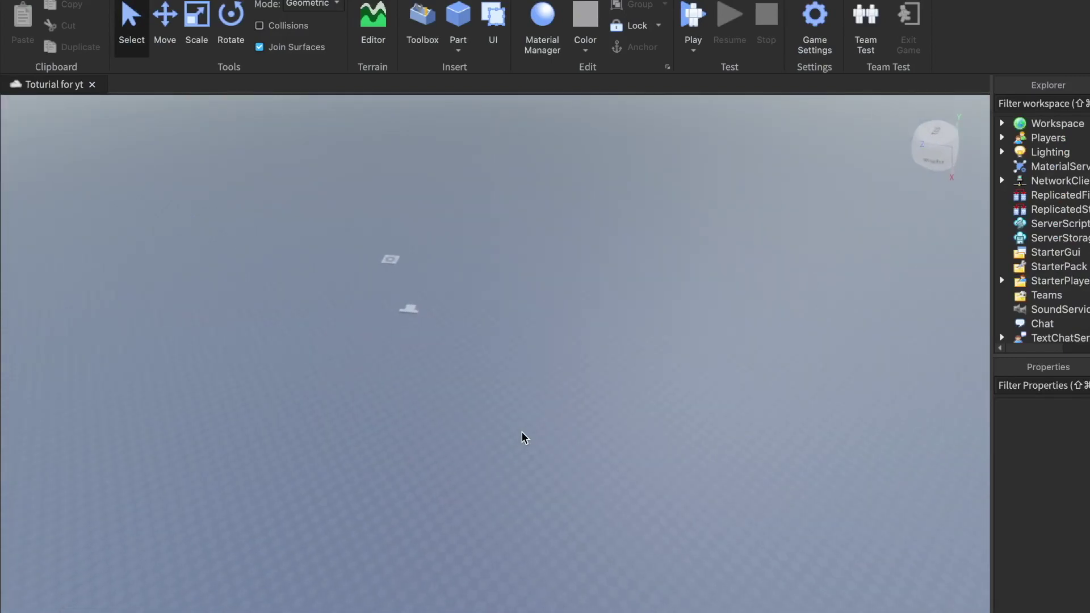
right_drag(548, 401, 564, 384)
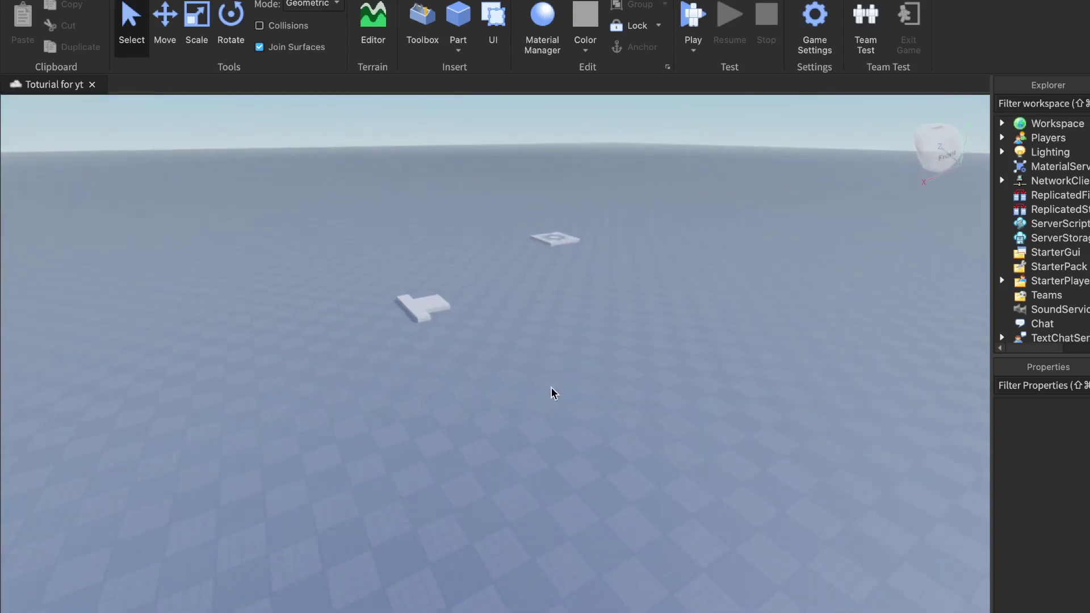
right_drag(539, 334, 539, 334)
key(w)
key(w)
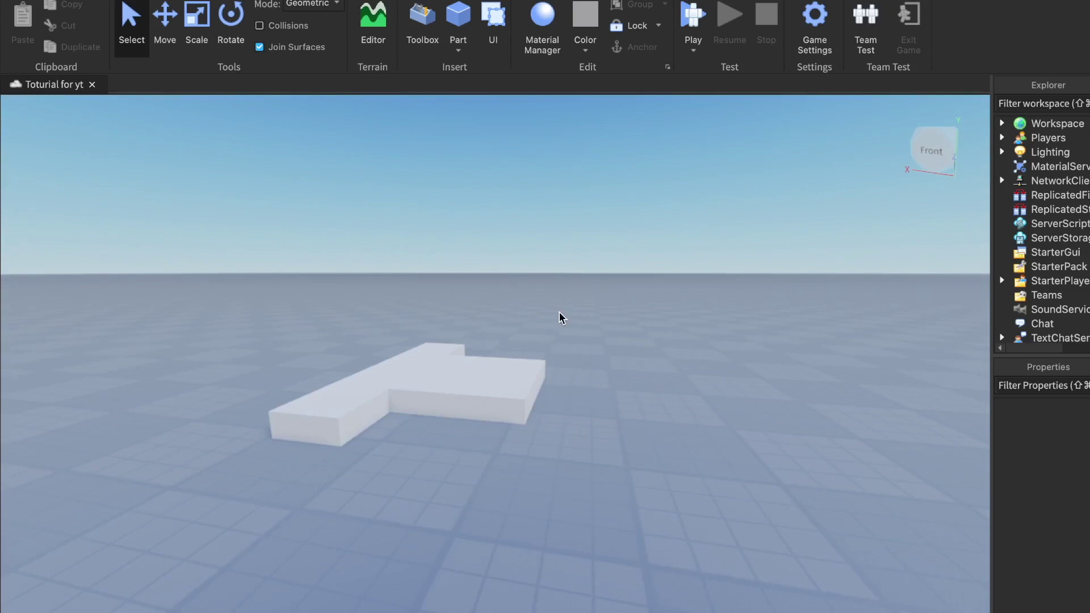
right_drag(549, 304, 548, 301)
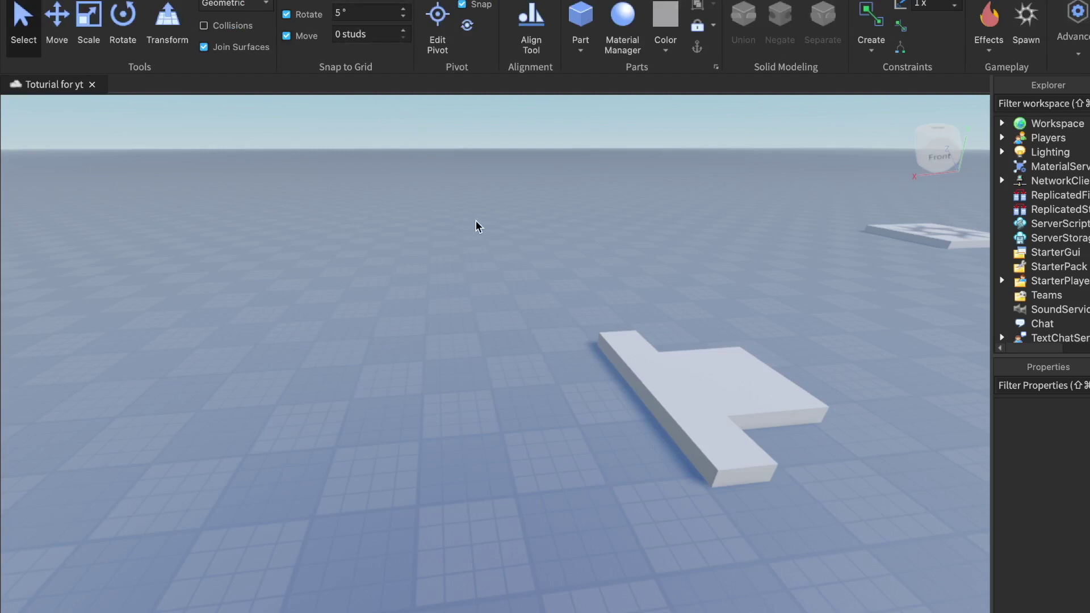
right_drag(475, 225, 475, 227)
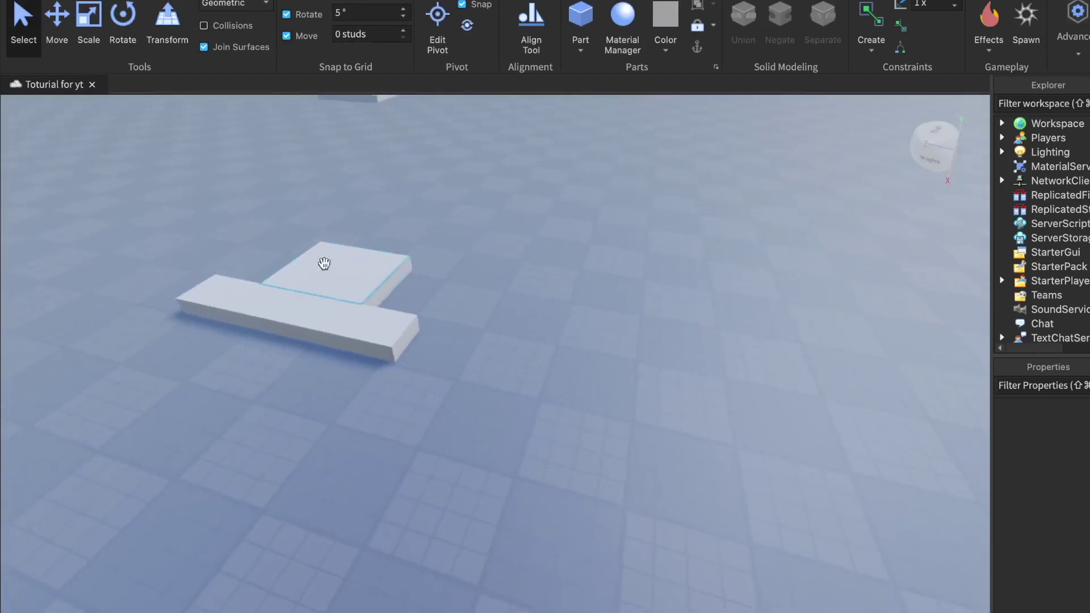
click(341, 1)
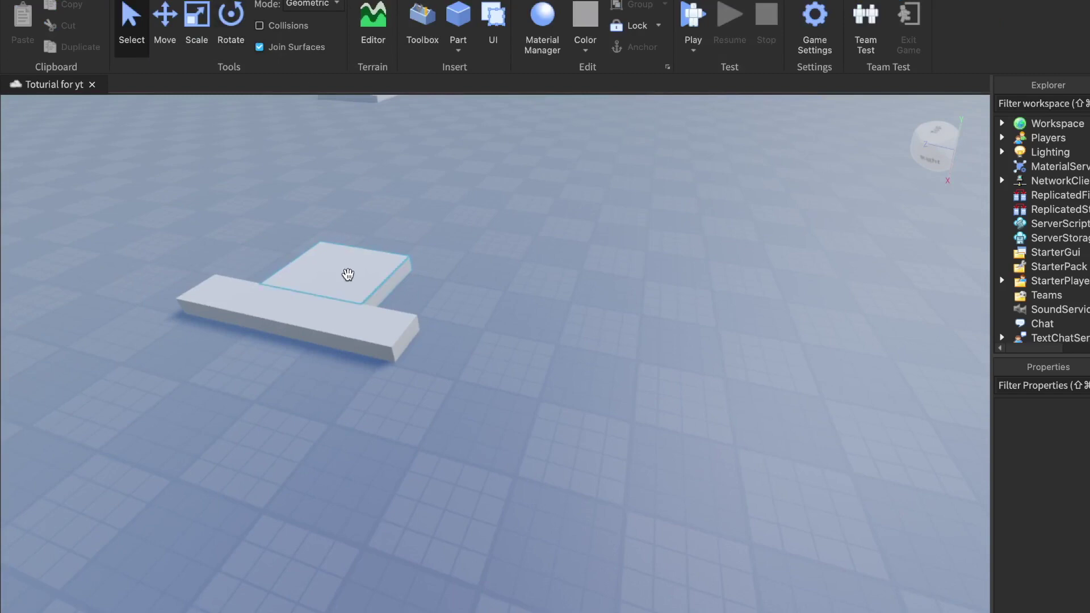
click(348, 275)
Insert a new block part on an empty area of the baseplate.
right_drag(485, 216, 485, 221)
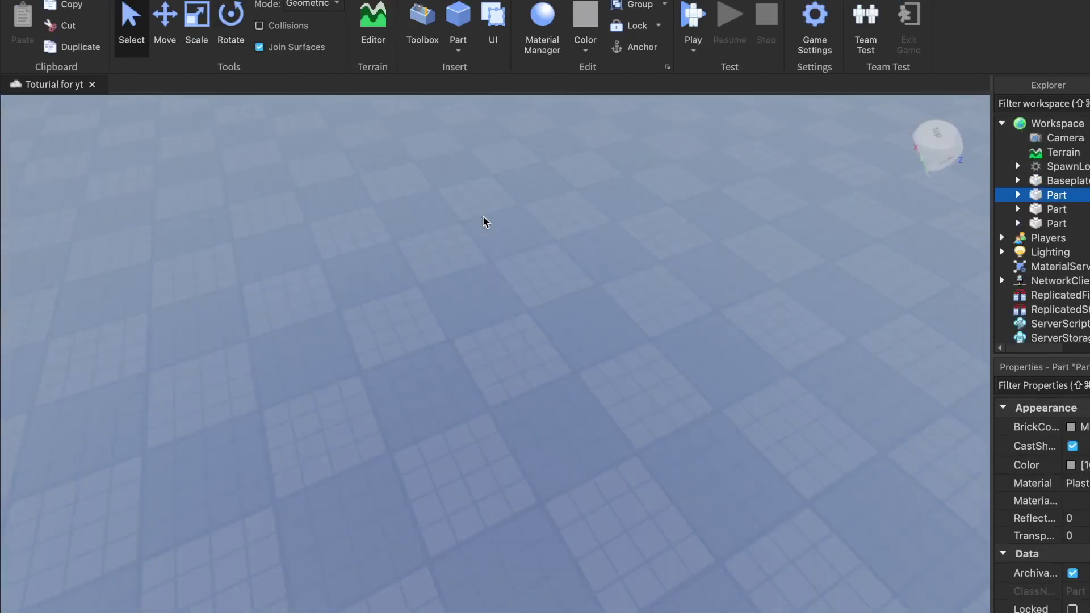
click(458, 25)
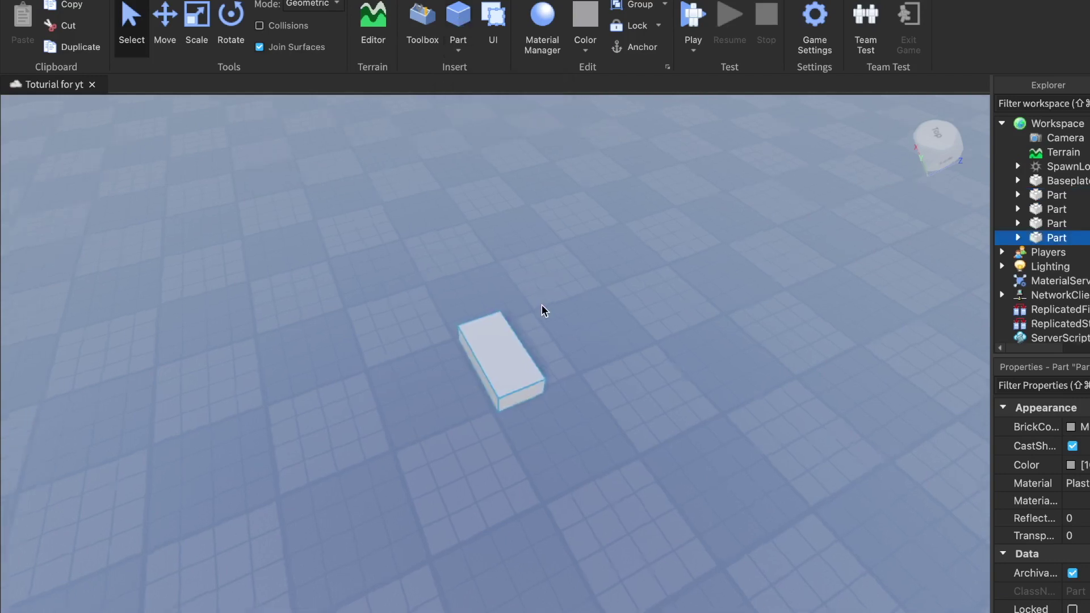
right_drag(586, 246, 587, 250)
key(w)
Scale the new block's shorter side outward so it becomes a wider, nearly square slab.
click(195, 16)
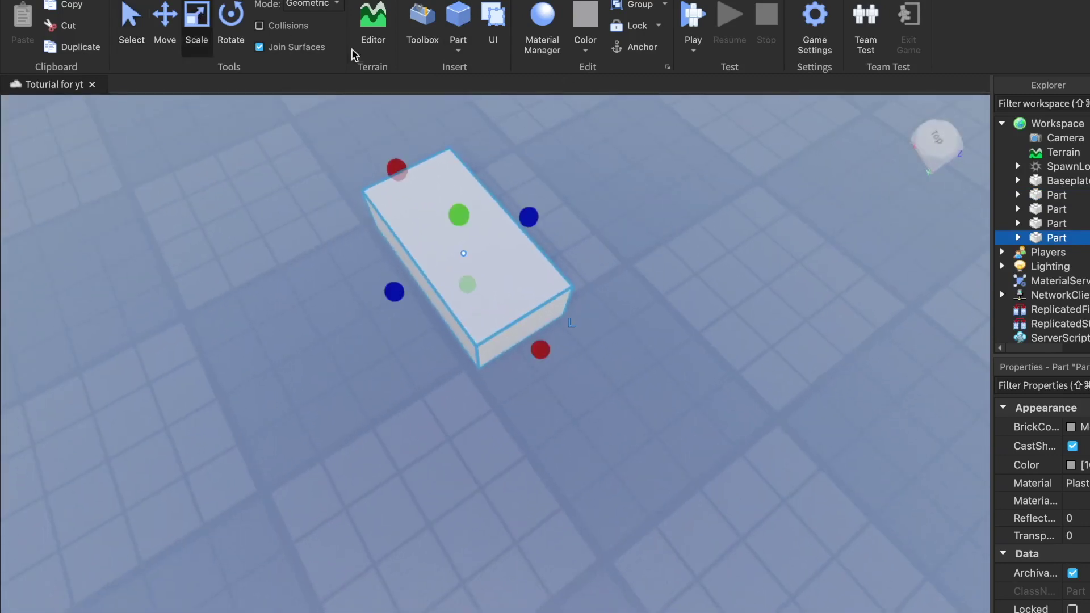
right_drag(591, 190, 591, 189)
drag(478, 299, 519, 294)
right_drag(557, 281, 557, 282)
key(w)
drag(493, 299, 479, 325)
key(s)
key(d)
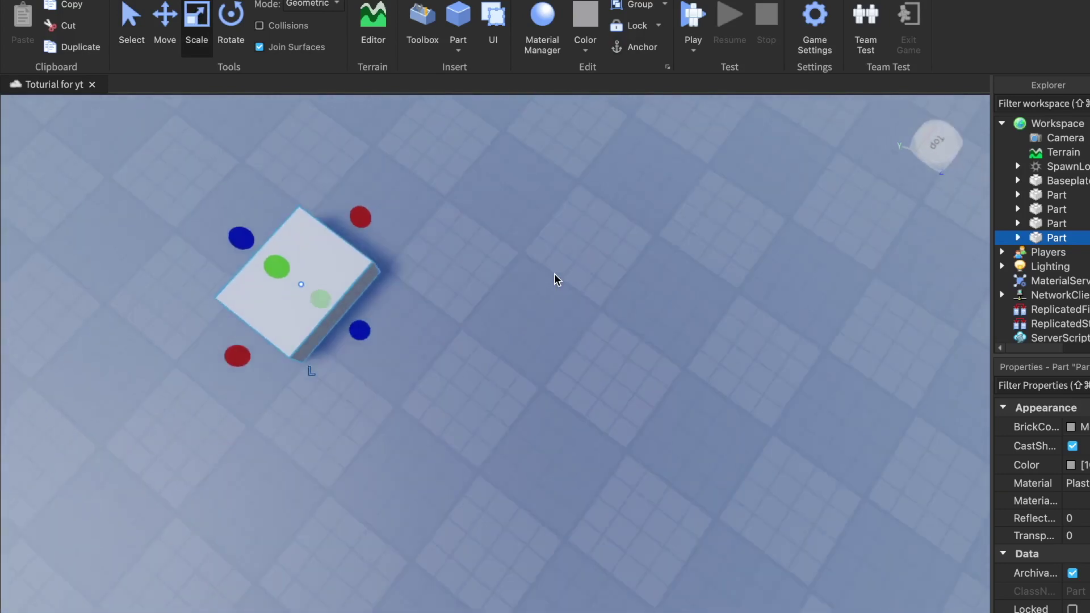
Scale down the slab's height to make it a thin plate.
right_drag(555, 276, 555, 276)
key(d)
right_drag(538, 209, 538, 208)
key(w)
key(s)
drag(482, 276, 478, 303)
key(s)
Try raising the plate above the baseplate with the Move tool, and undo that move.
click(165, 24)
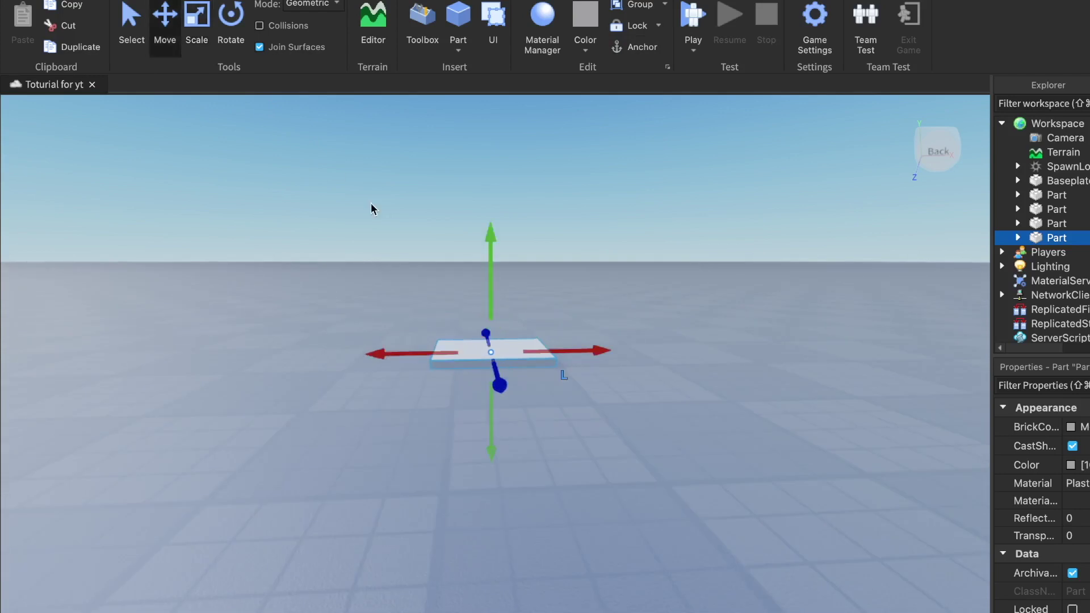
drag(489, 230, 487, 205)
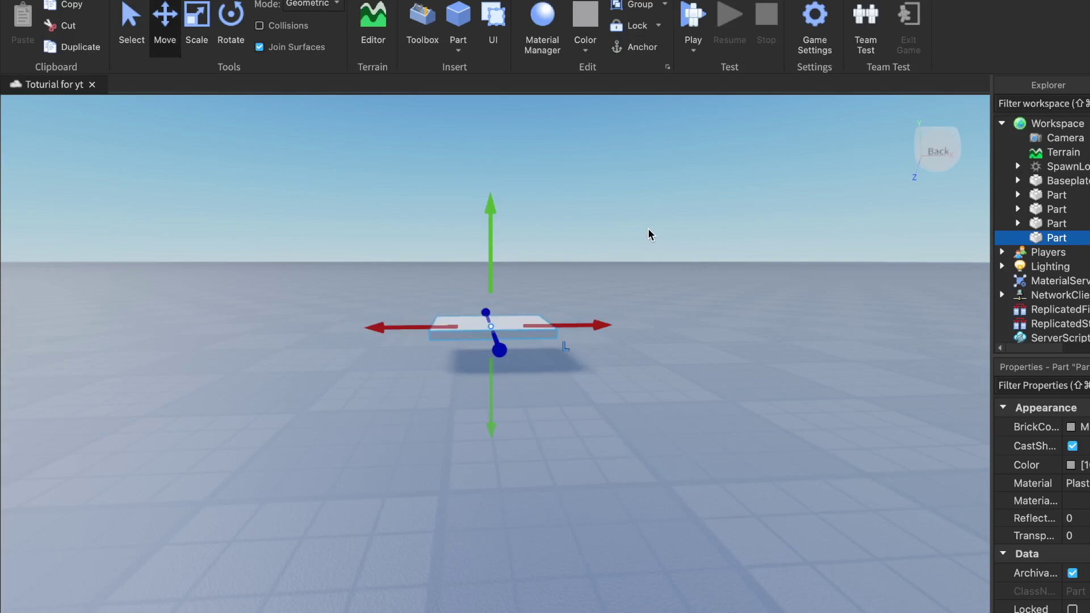
key(super+z)
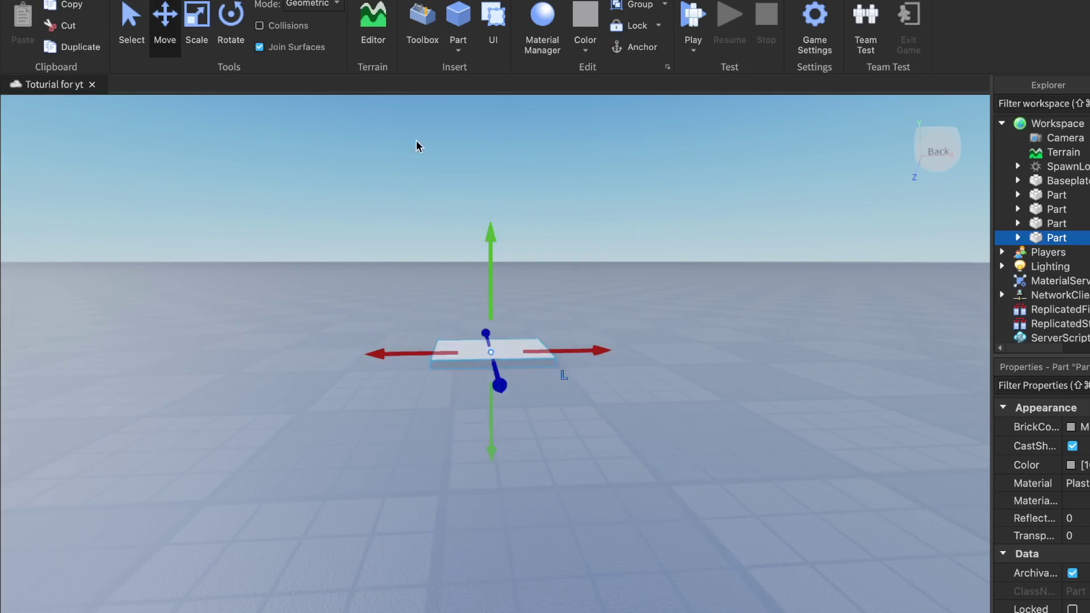
Rotate the plate about its vertical axis with the Rotate tool and deselect it.
key(ctrl+4)
drag(534, 373, 533, 261)
right_drag(535, 260, 535, 261)
scroll(535, 261, down, 5)
drag(570, 410, 448, 357)
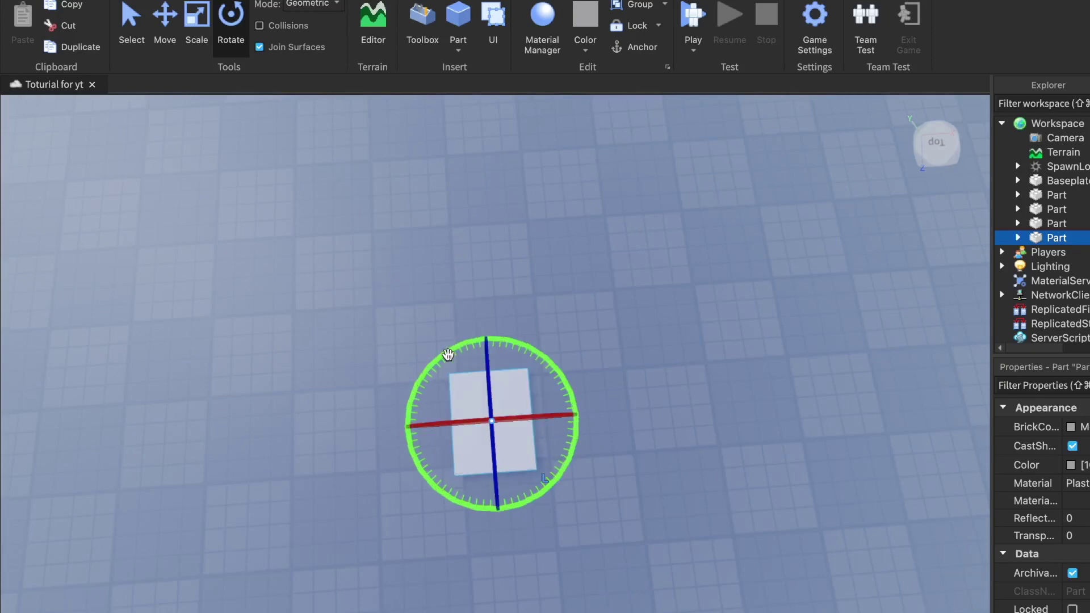
right_drag(584, 246, 585, 246)
click(585, 246)
scroll(552, 415, down, 2)
scroll(554, 420, up, 2)
Try duplicating the plate and sliding the copy horizontally away from the original.
click(471, 506)
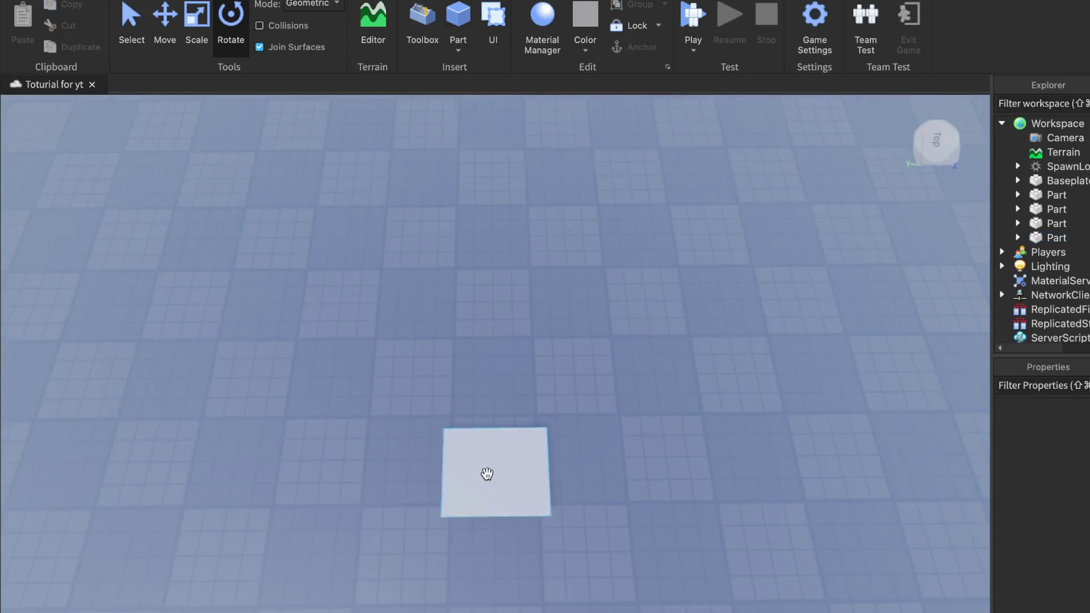
click(487, 474)
key(ctrl+d)
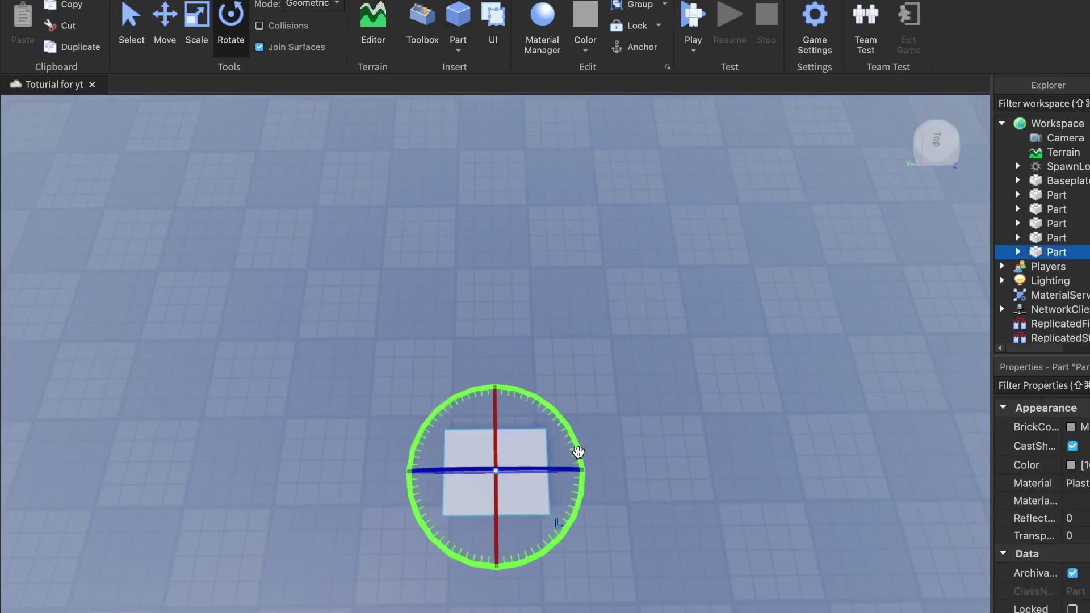
click(165, 20)
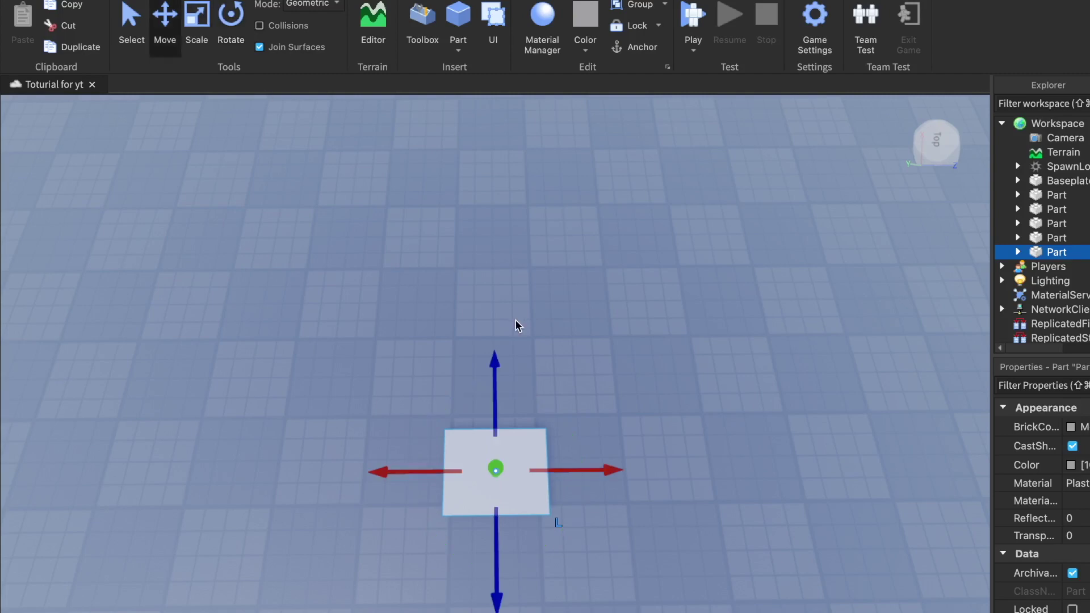
drag(494, 369, 495, 289)
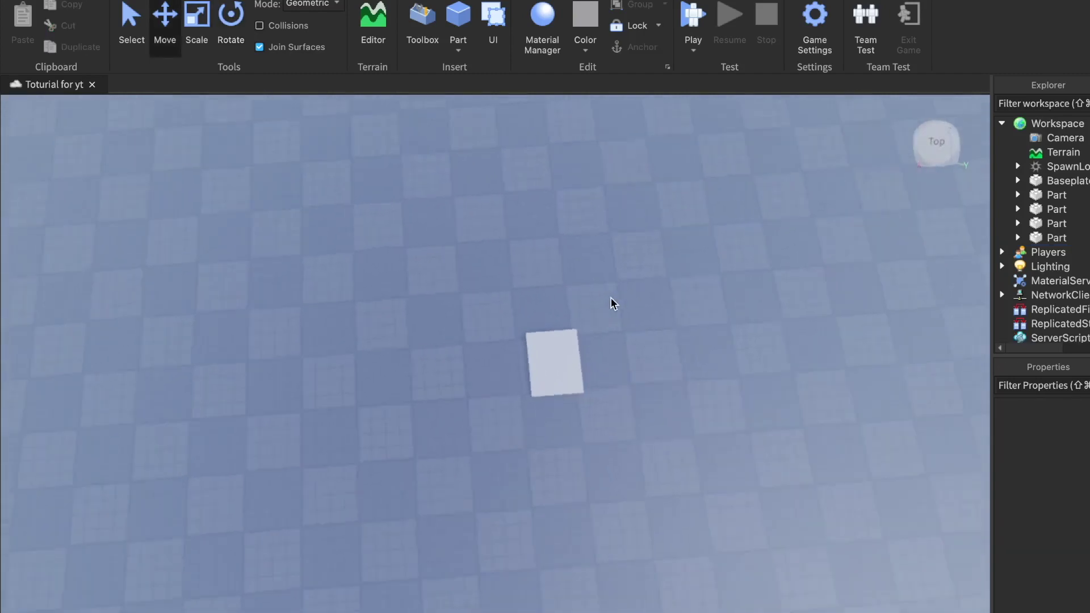
Duplicate the plate and raise the copy straight up, high above the original.
right_drag(611, 297, 611, 297)
click(557, 321)
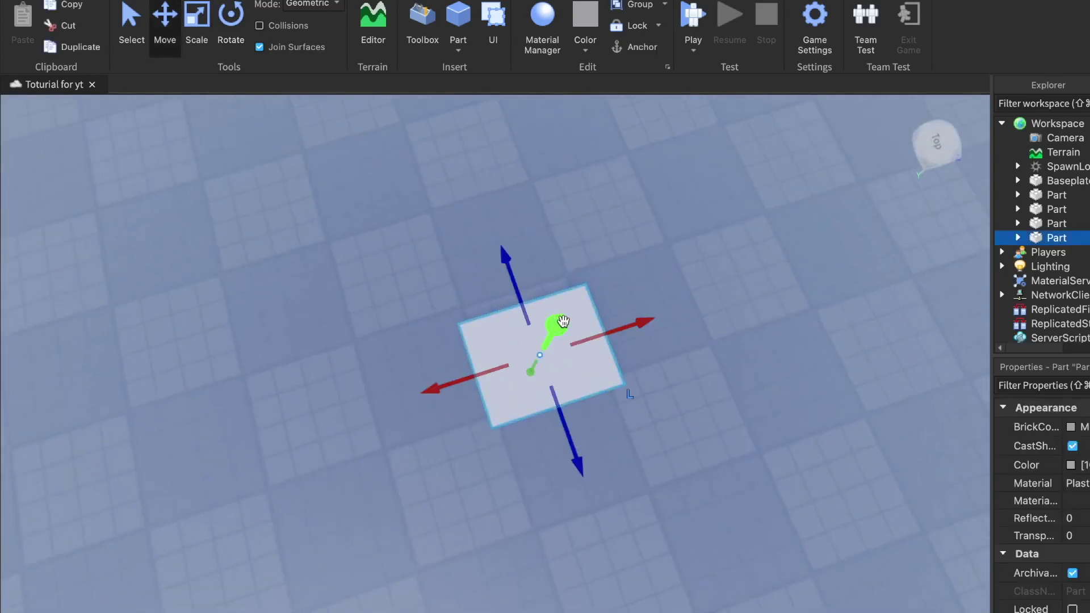
key(super+d)
drag(556, 326, 523, 199)
right_drag(677, 135, 676, 134)
right_drag(649, 170, 649, 169)
Duplicate the raised plate and scale the copy inward on all four sides into a small central block.
key(ctrl+d)
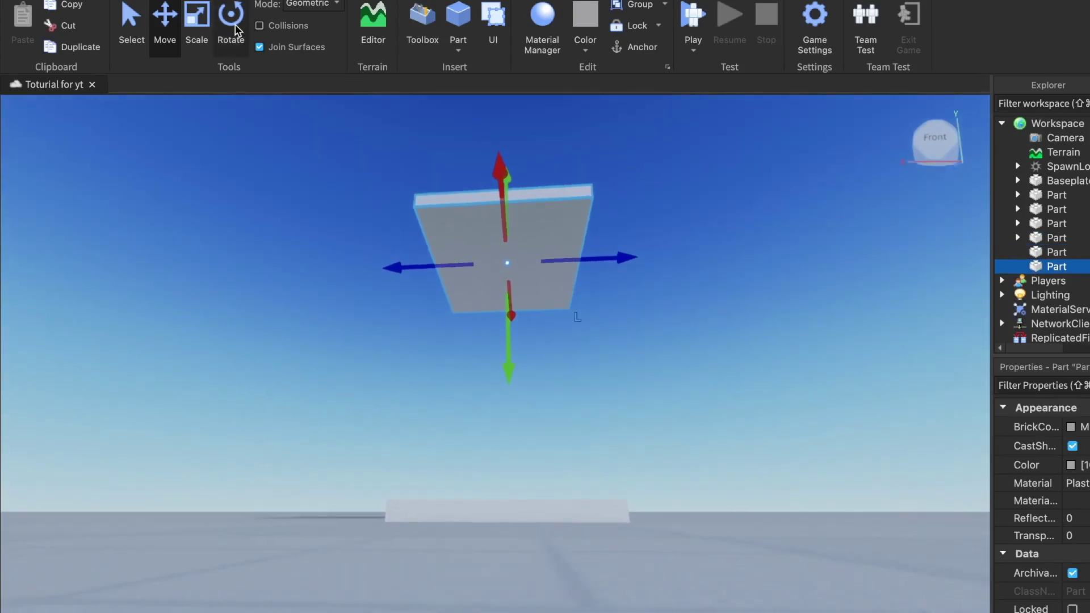
key(ctrl+3)
drag(612, 257, 557, 261)
drag(408, 268, 458, 271)
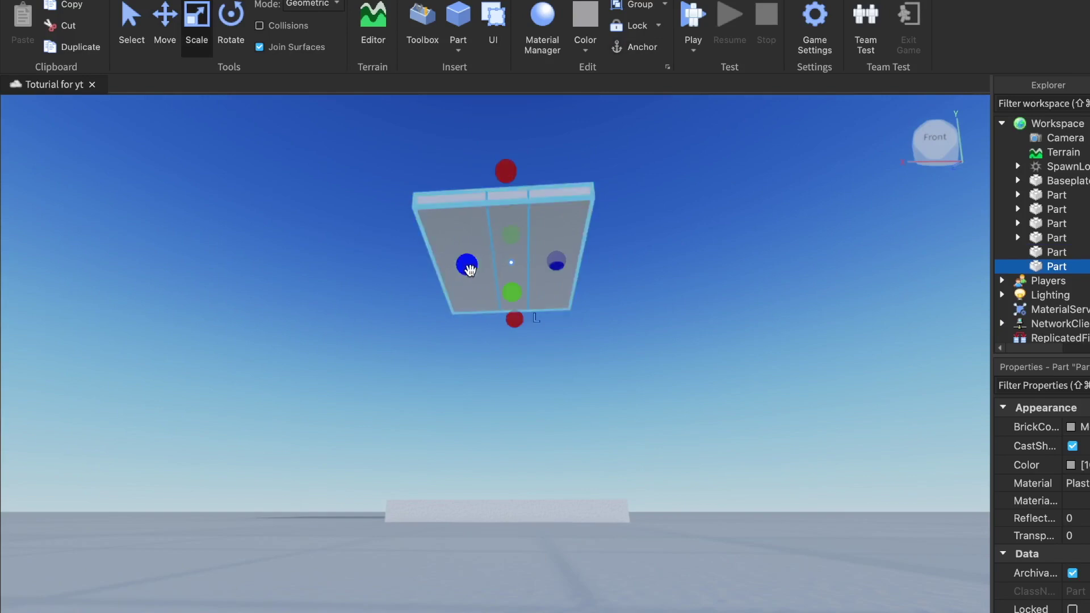
drag(503, 169, 509, 238)
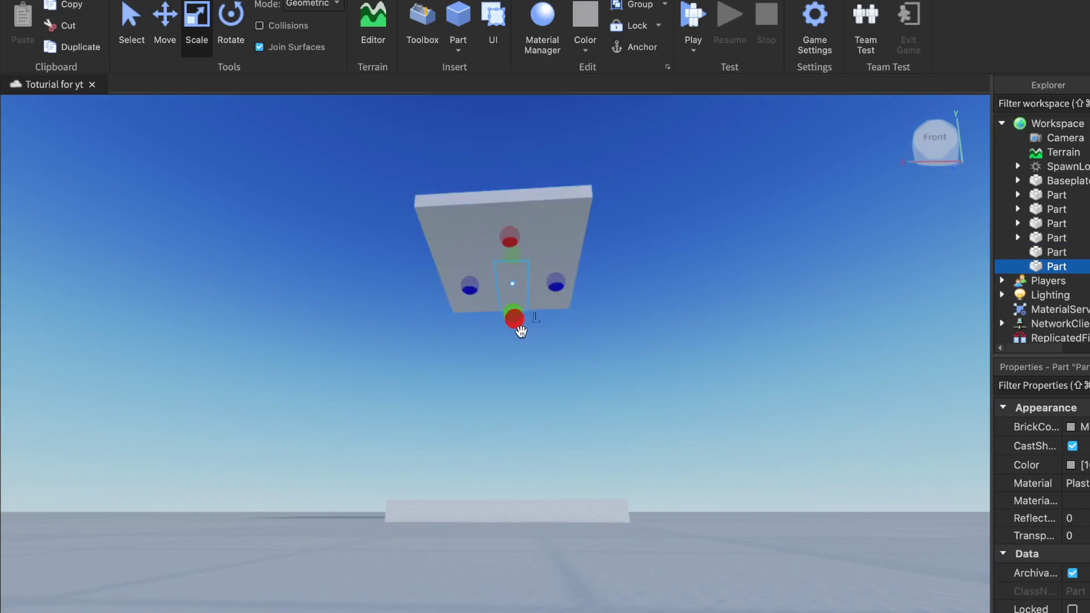
drag(518, 322, 512, 284)
Stretch the small central block downward to the lower plate to form a pillar.
right_drag(512, 282, 513, 283)
drag(479, 220, 485, 364)
right_click(662, 247)
click(627, 221)
Shift the lower plate slightly sideways with the Move tool to align it under the pillar.
right_drag(627, 225, 620, 214)
key(w)
click(522, 244)
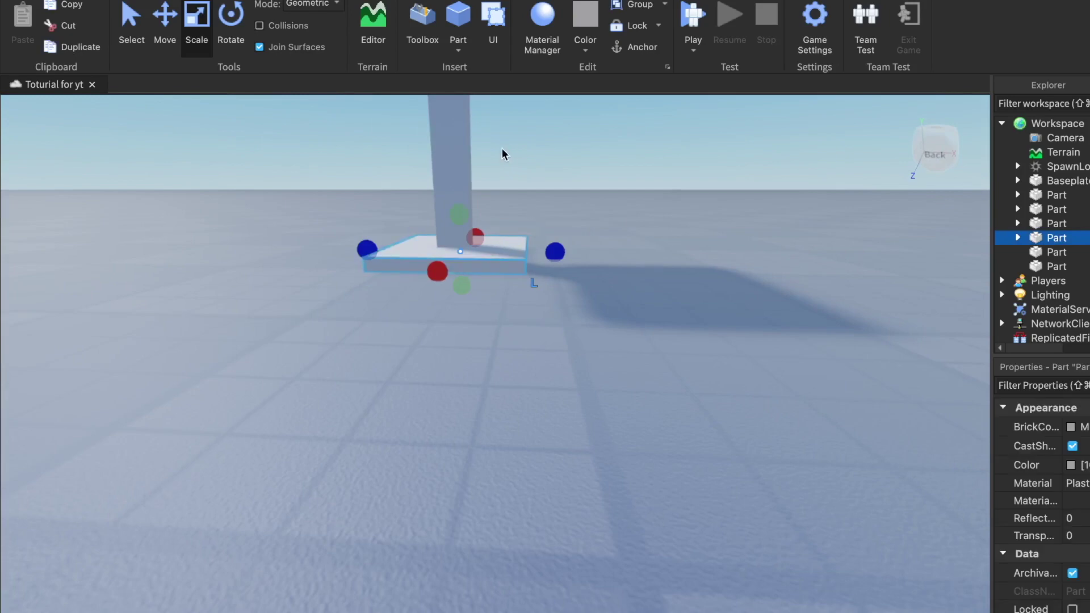
click(164, 28)
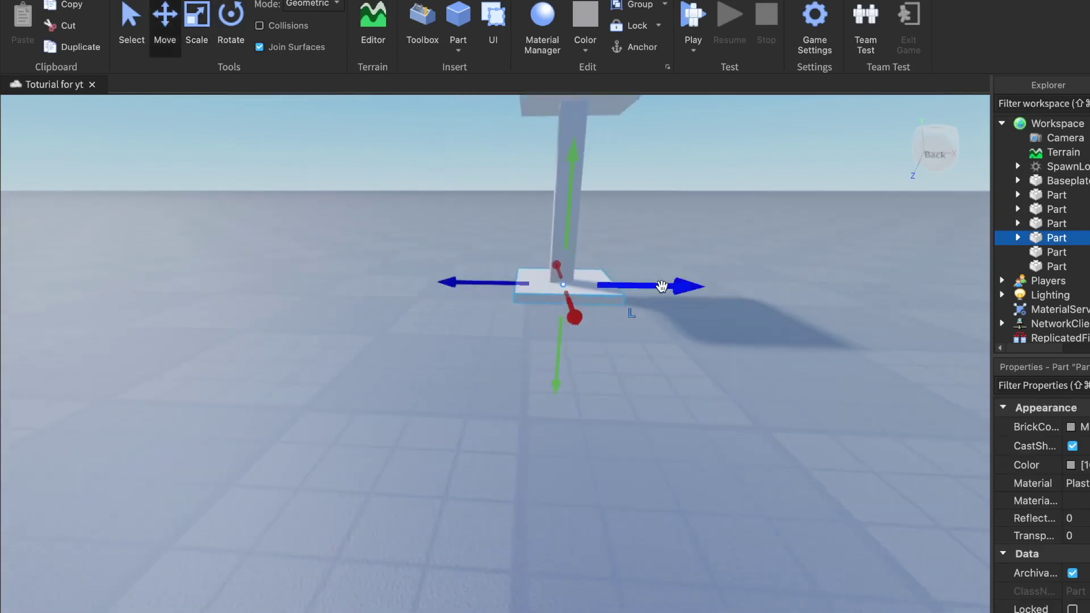
drag(664, 285, 660, 285)
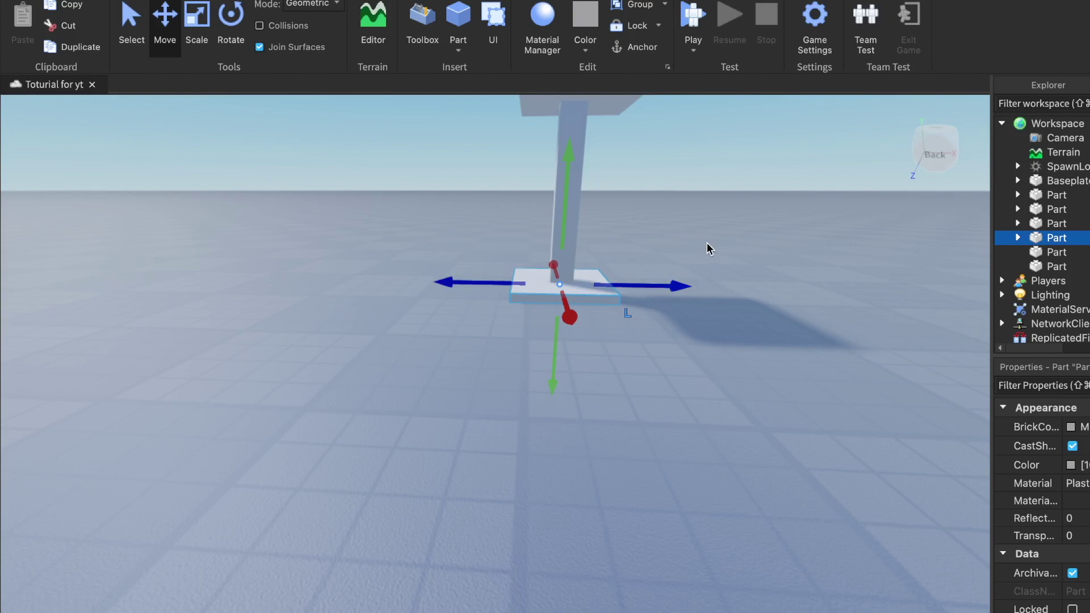
click(706, 243)
key(s)
right_drag(707, 243, 707, 243)
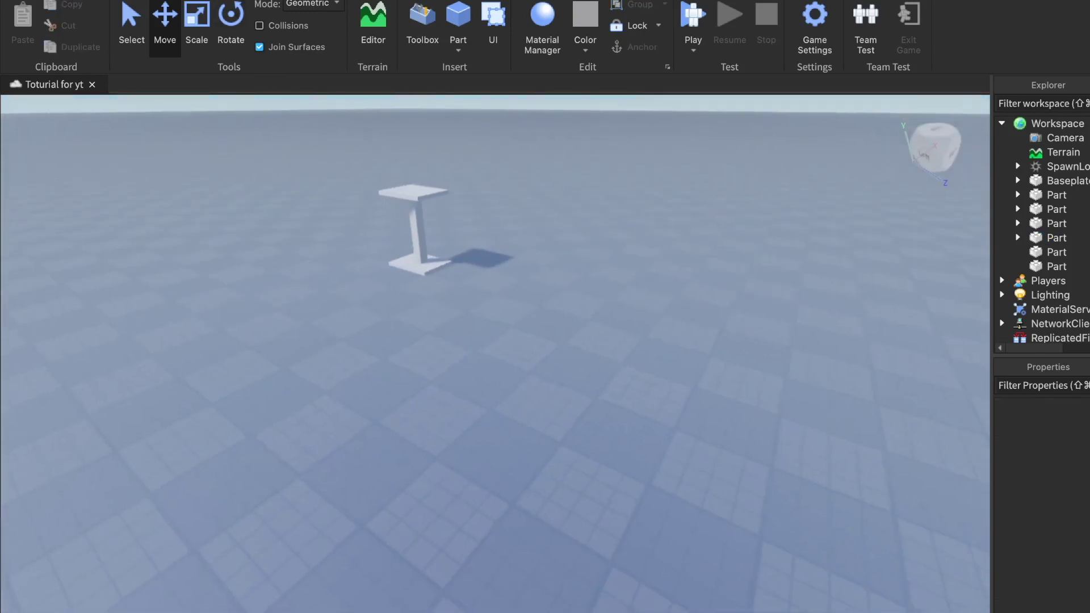
Open the Testing Experience - Ultra Clicking Simulator place from the recent games.
click(16, 0)
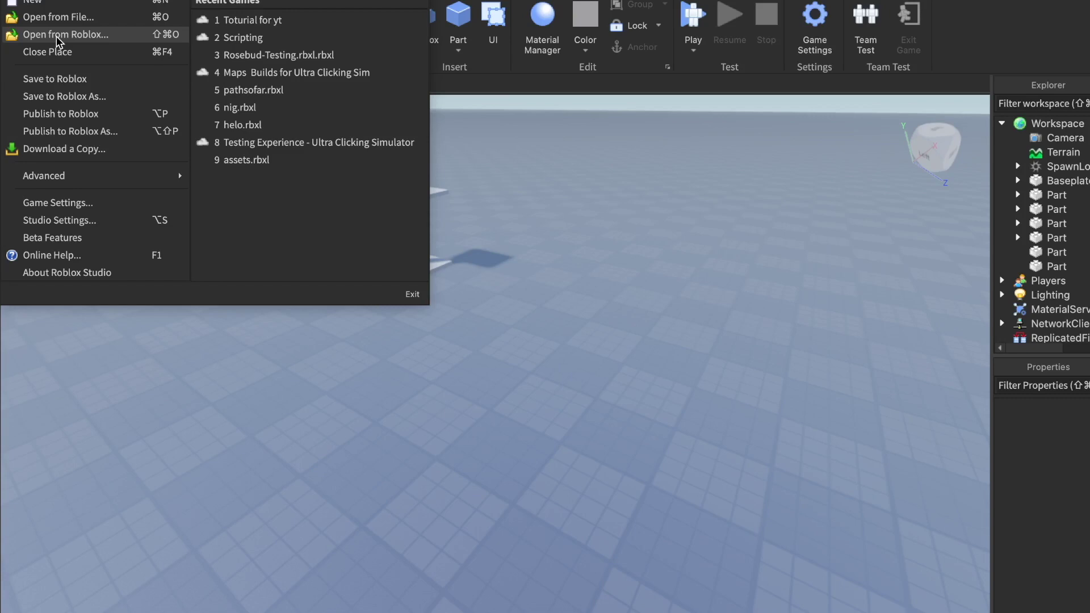
click(527, 244)
click(25, 2)
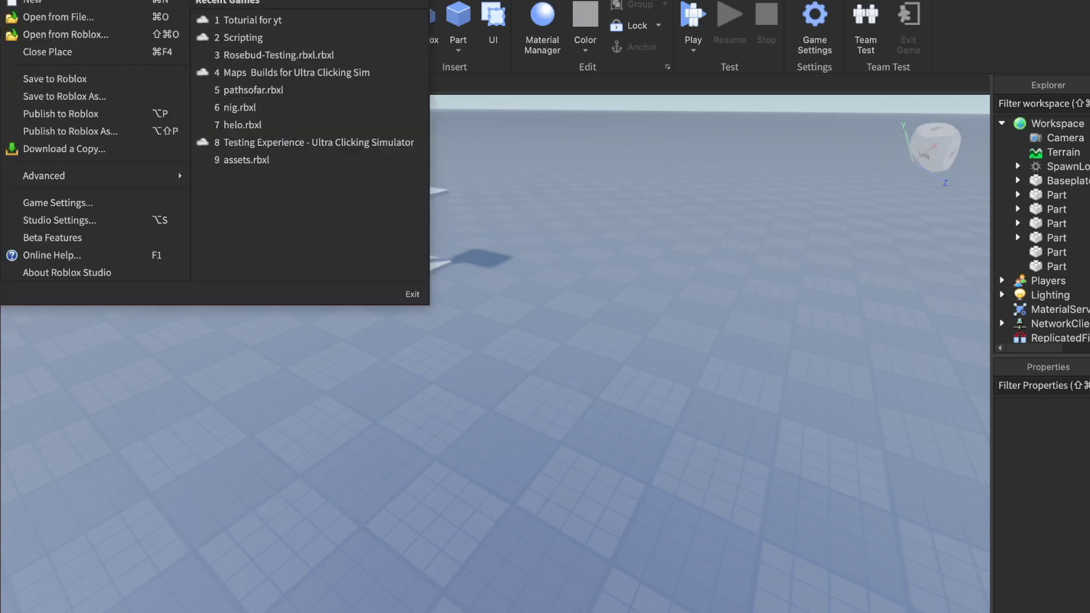
click(132, 46)
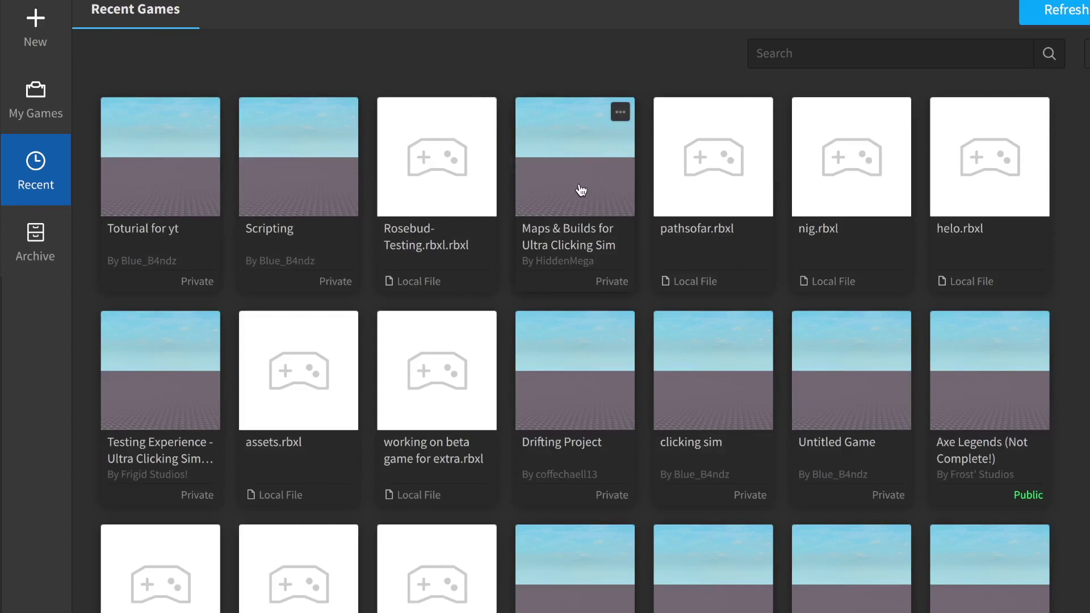
click(156, 406)
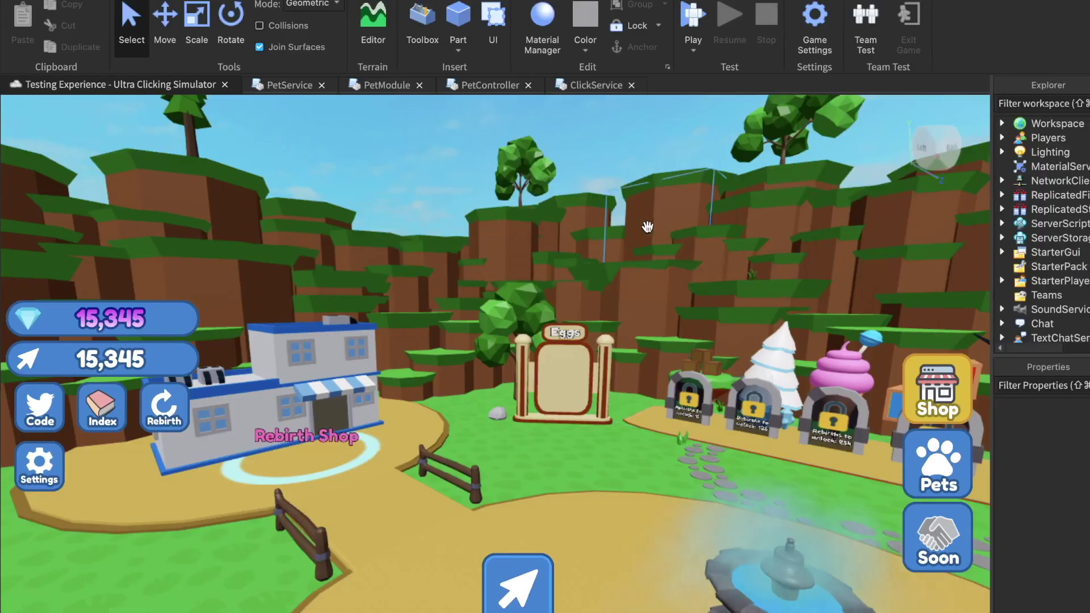
Copy the tree model standing on the grassy cliff top.
key(w)
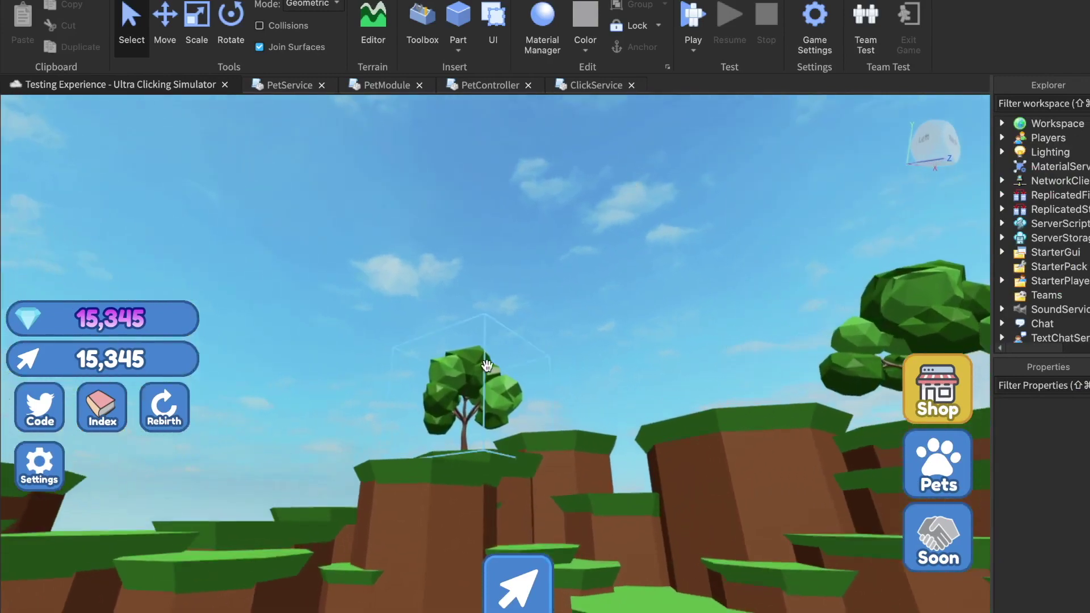
click(487, 364)
key(w)
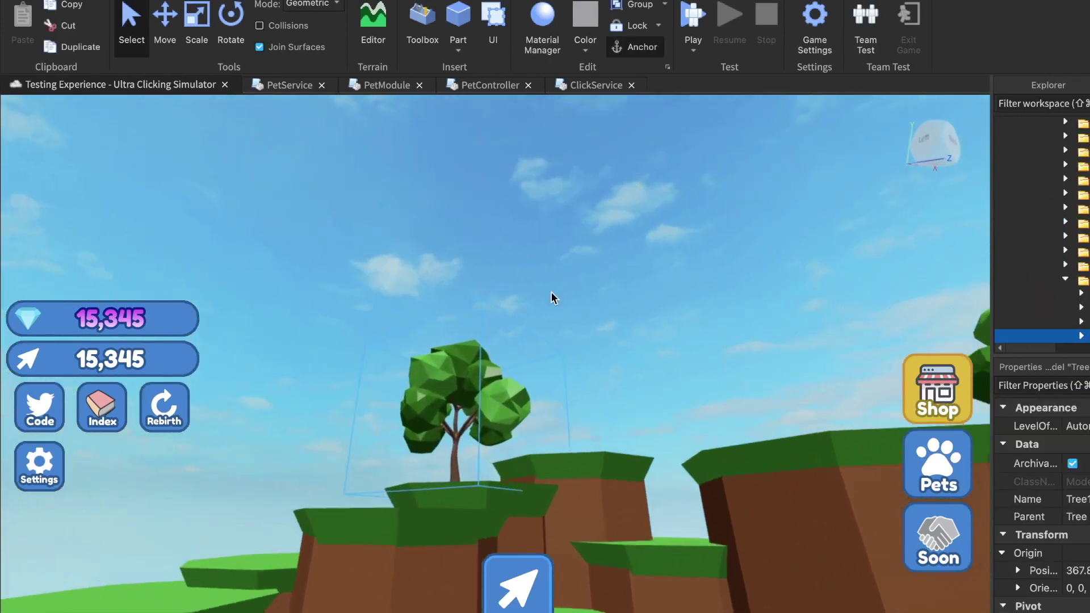
key(f)
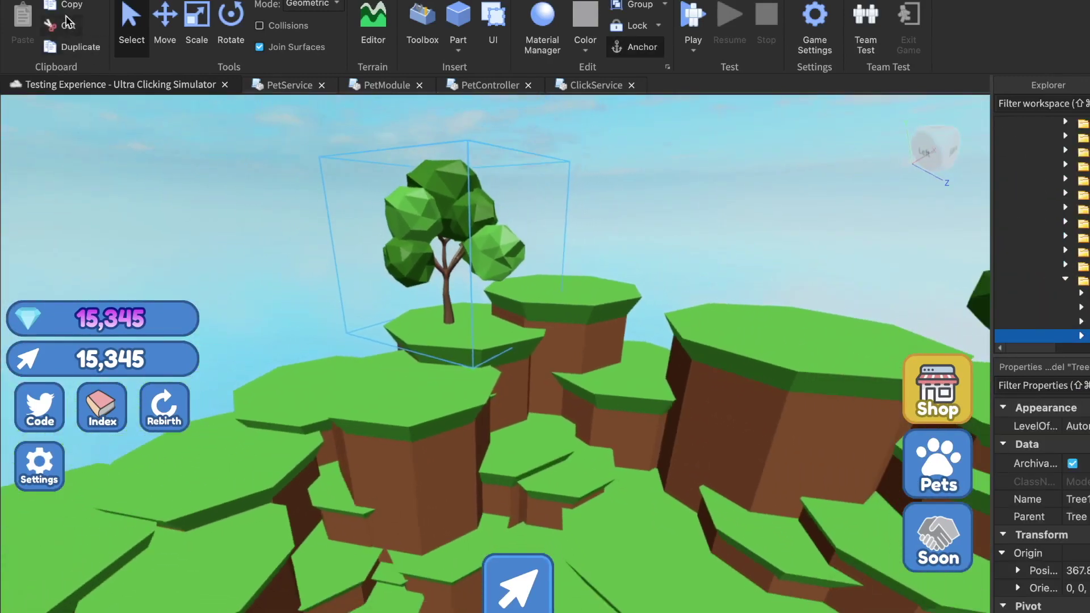
click(68, 7)
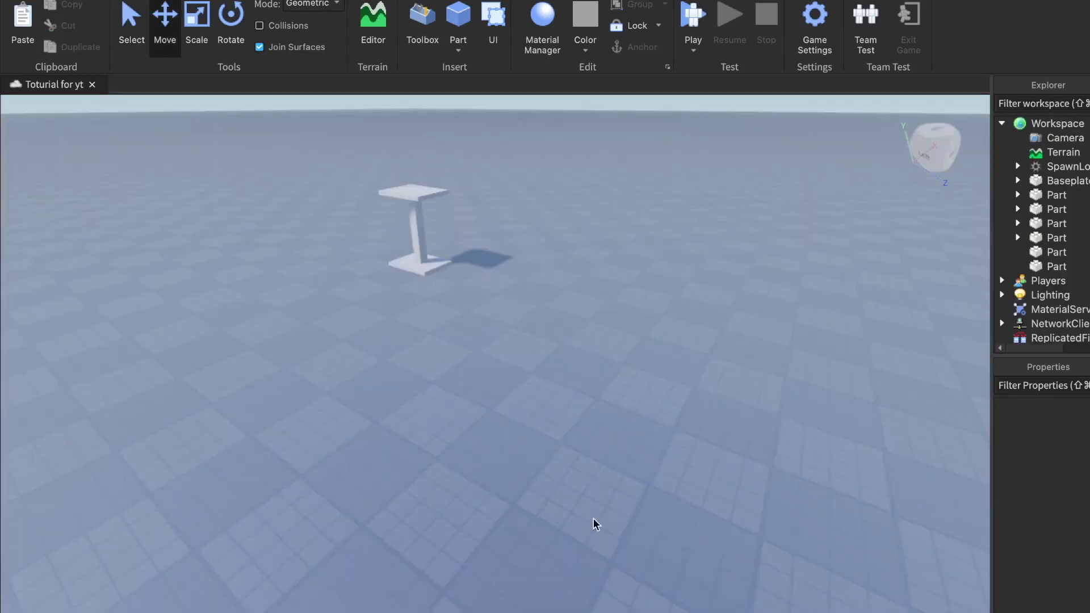
Paste the copied tree model onto an empty area of the baseplate near the pillar structure.
key(a)
key(w)
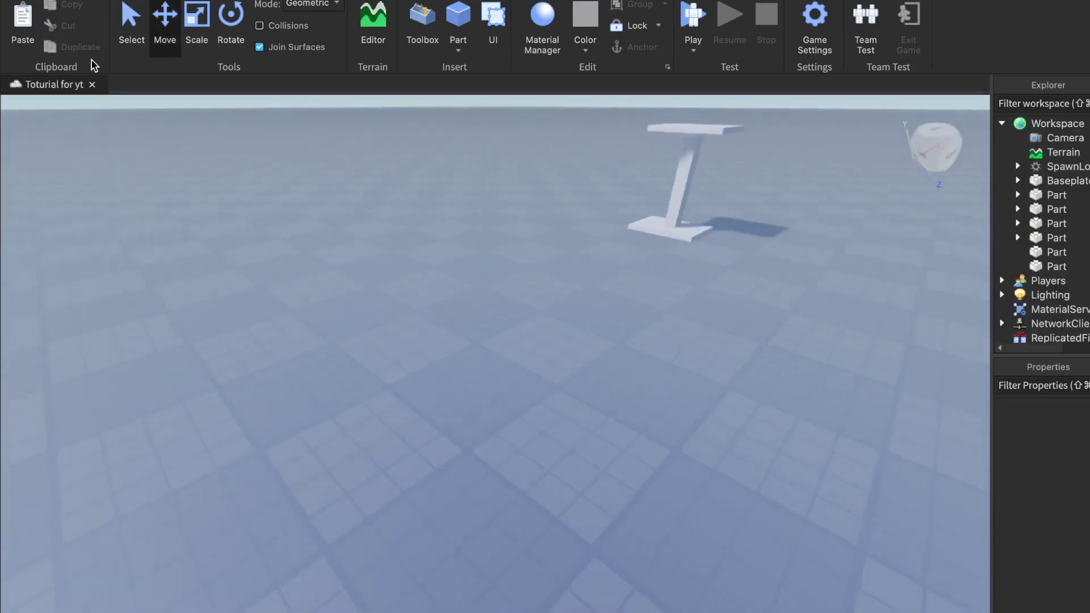
key(a)
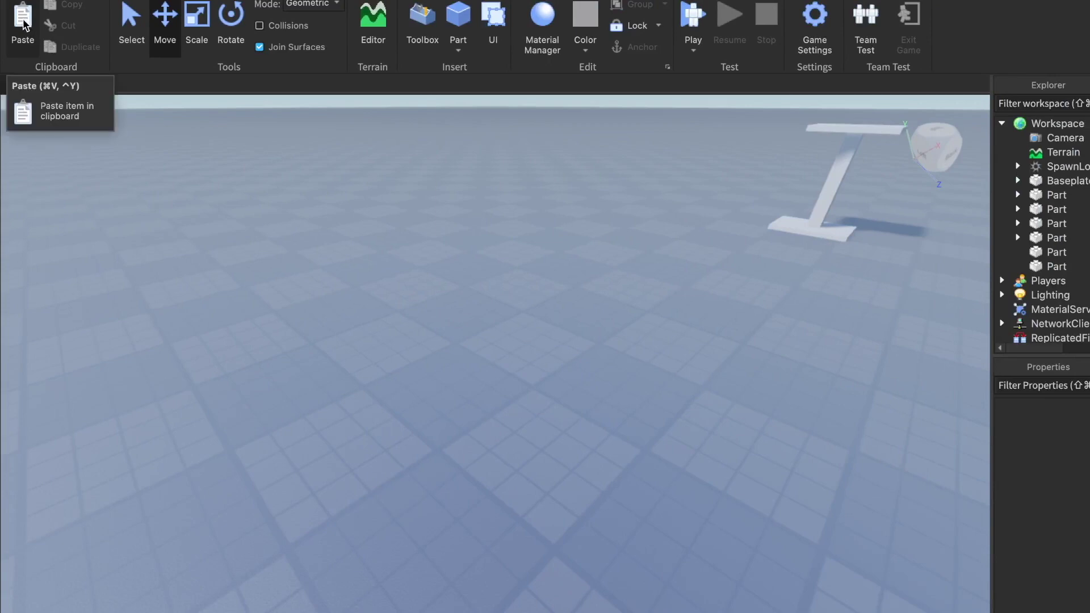
click(23, 22)
click(563, 209)
key(s)
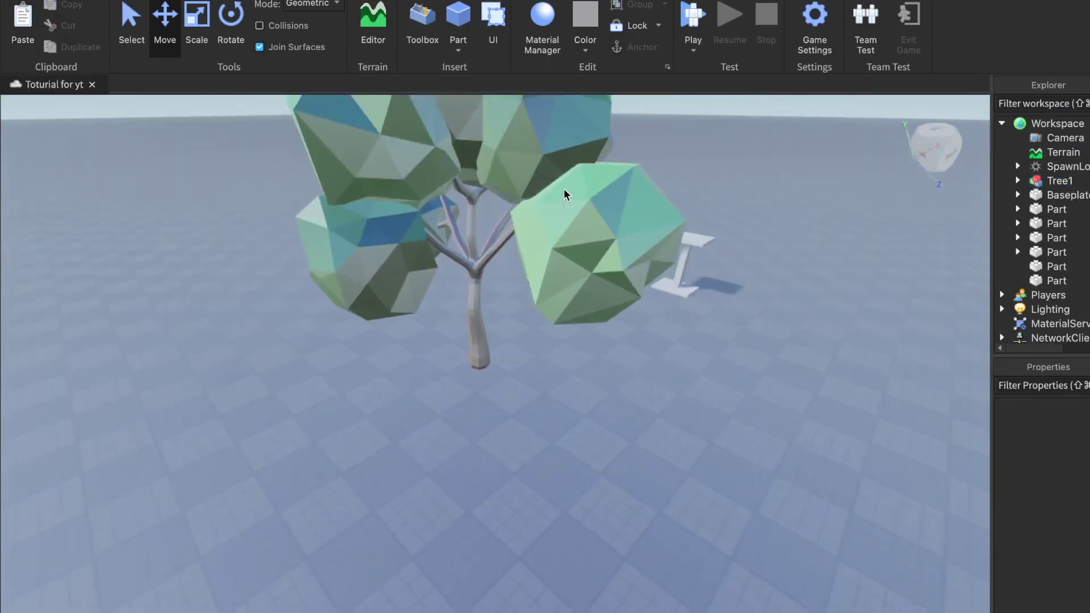
Look over the pasted tree, the built parts and the surrounding baseplate from several angles.
key(d)
right_drag(605, 182, 601, 227)
key(w)
key(s)
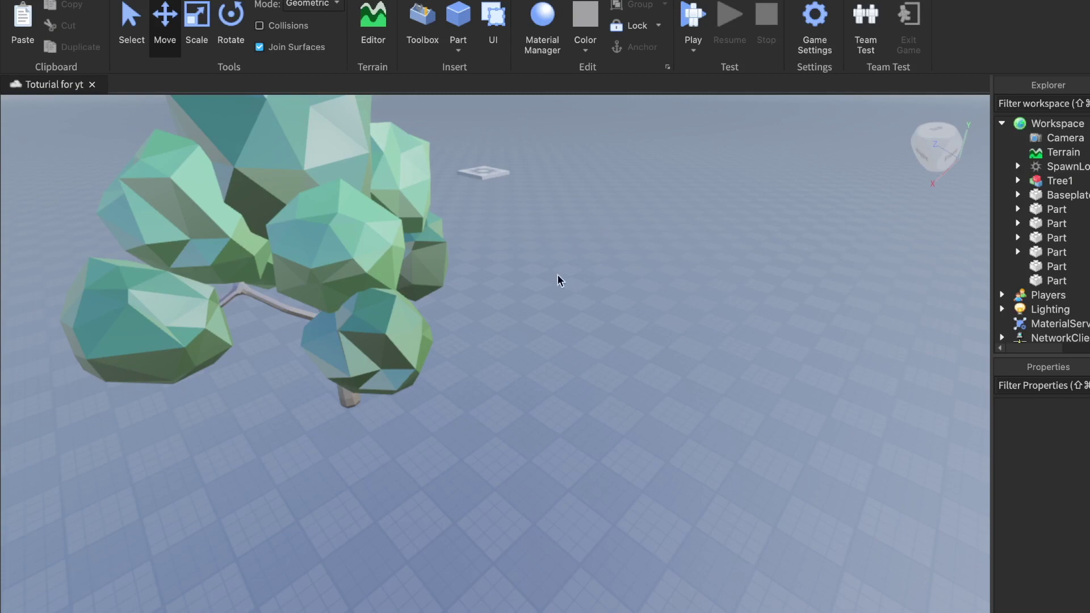
key(s)
key(a)
right_drag(563, 282, 518, 310)
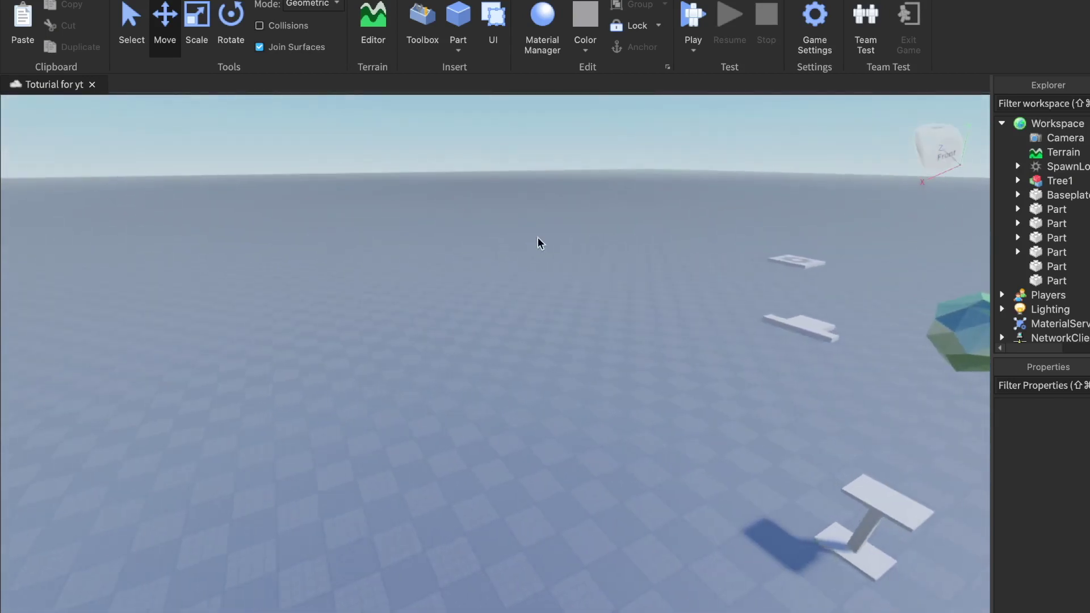
right_drag(550, 214, 515, 248)
key(s)
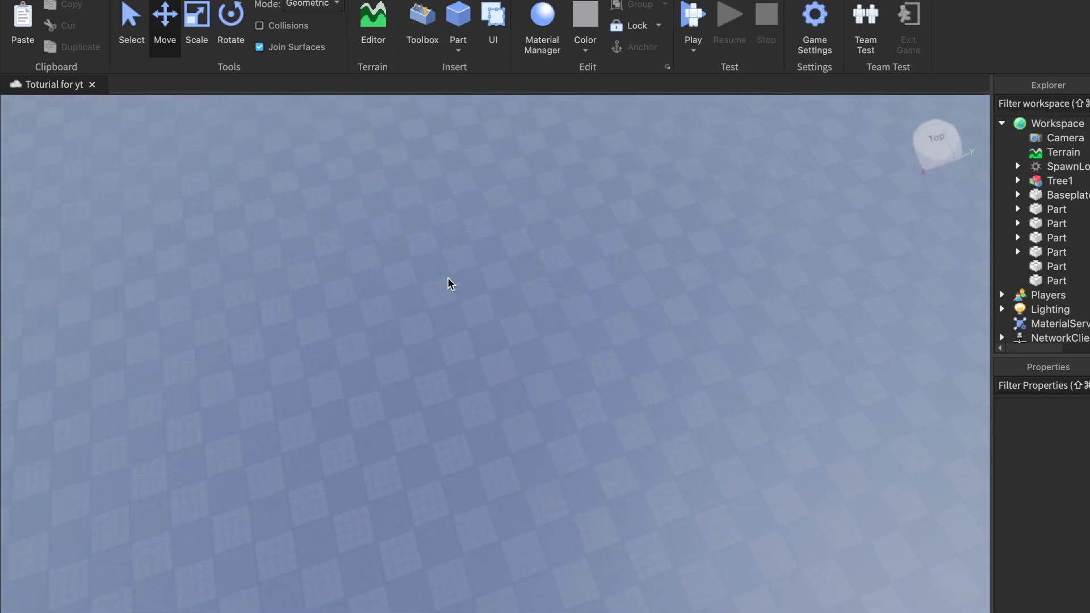
right_drag(448, 284, 494, 256)
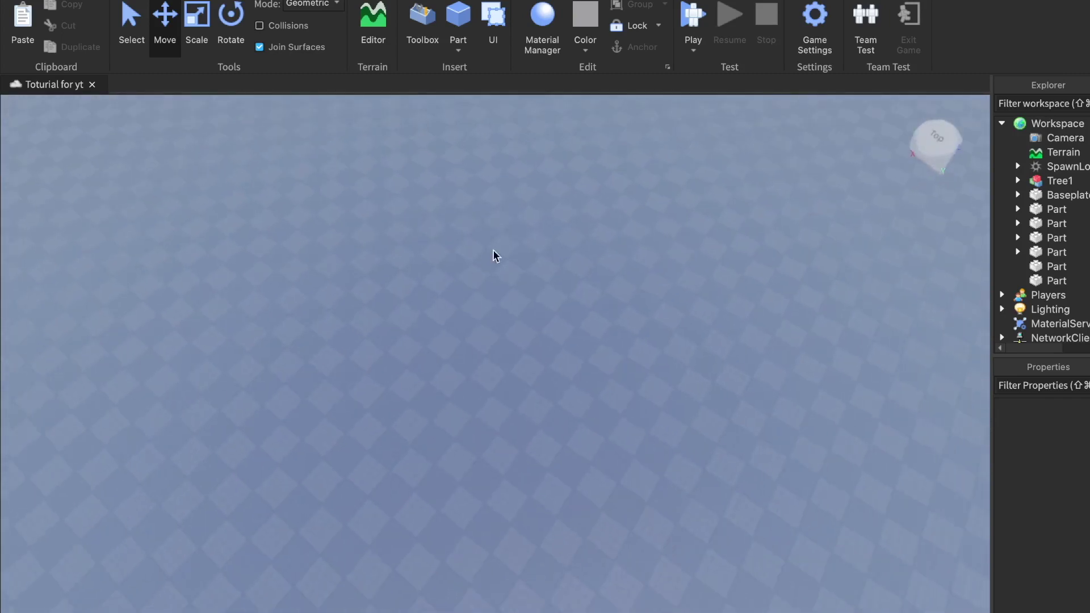
Unlock the Baseplate with the Lock tool, select it and focus the view on it.
click(629, 28)
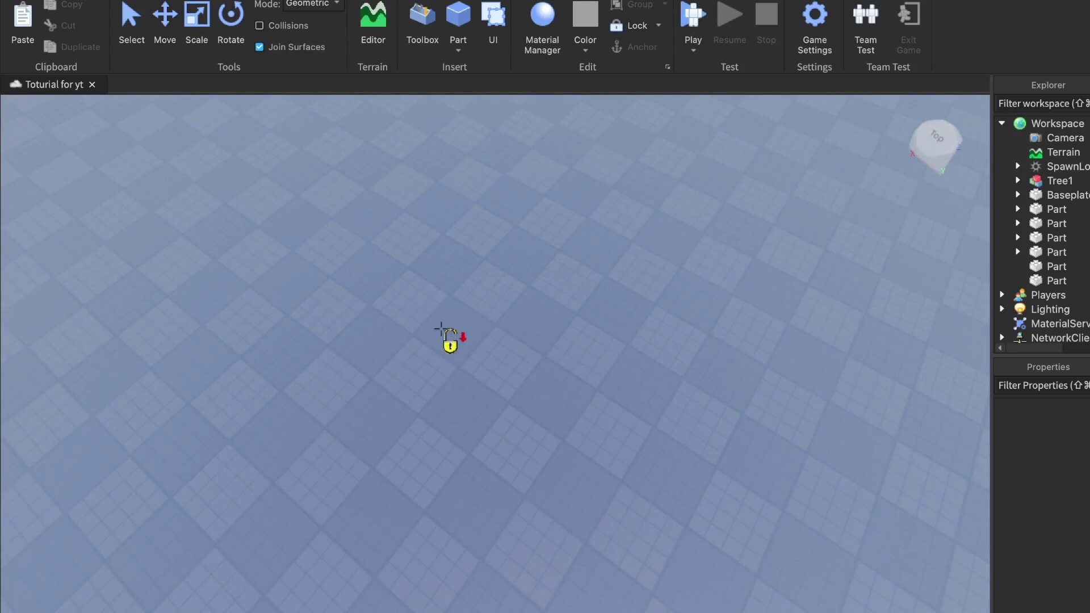
click(638, 33)
click(497, 291)
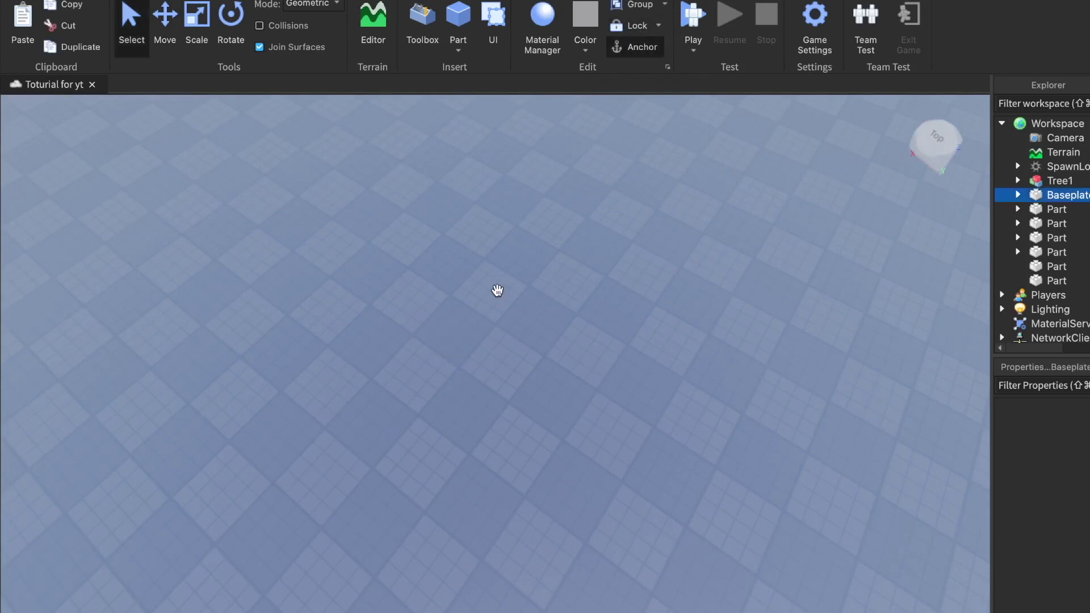
key(f)
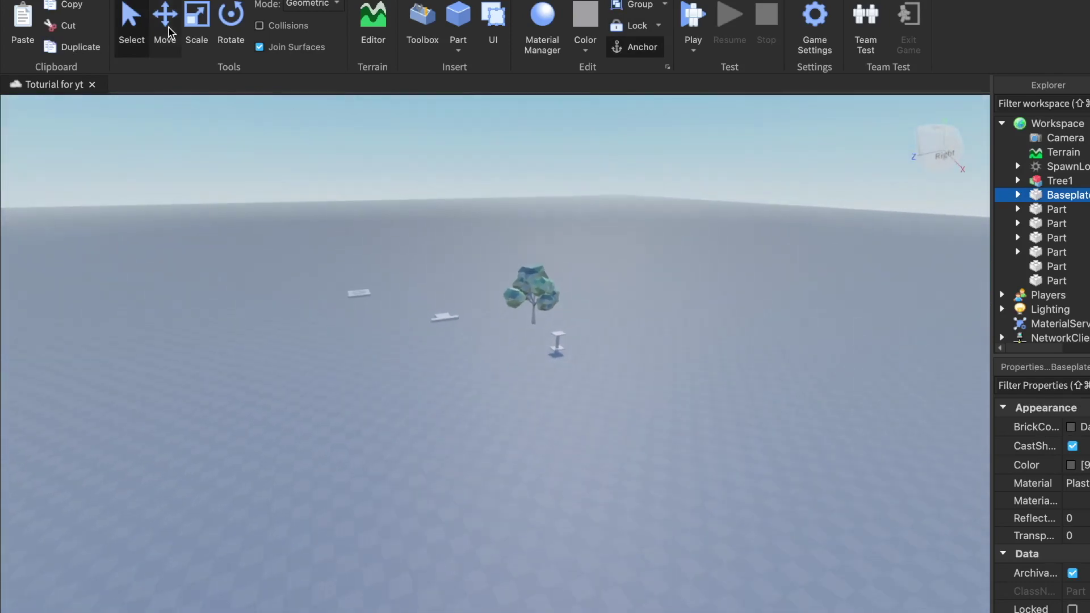
Clear the selection, start a playtest and toggle it between client and server mode, ending in client mode.
key(ctrl+2)
click(471, 197)
right_drag(471, 197, 516, 171)
key(w)
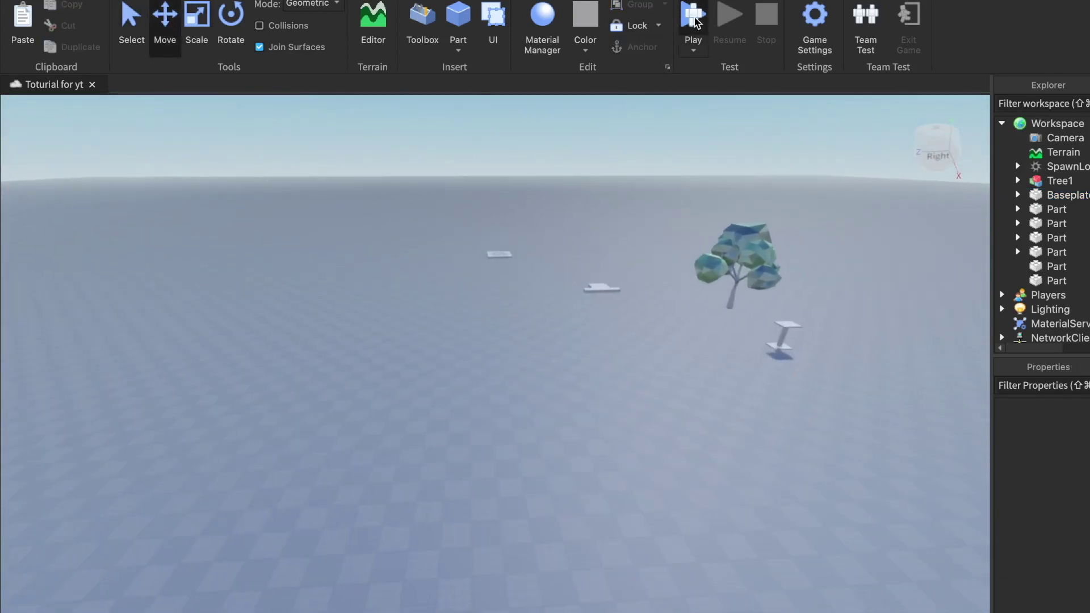
click(696, 21)
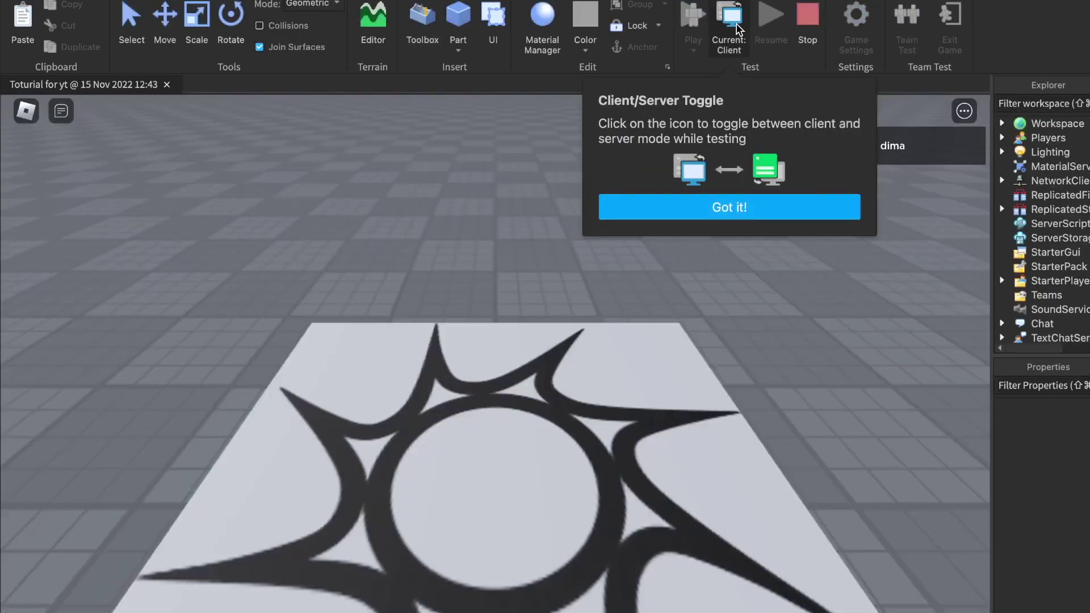
click(733, 26)
click(732, 26)
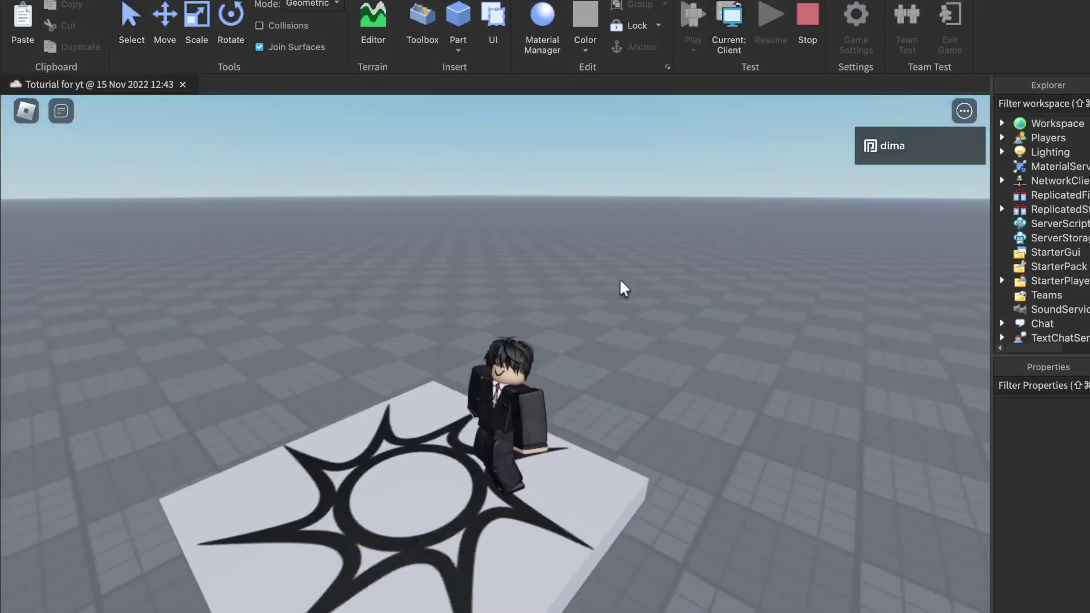
Walk the character around on the spawn pad to view the scene, and stop the playtest.
right_drag(625, 290, 624, 289)
key(a)
key(d)
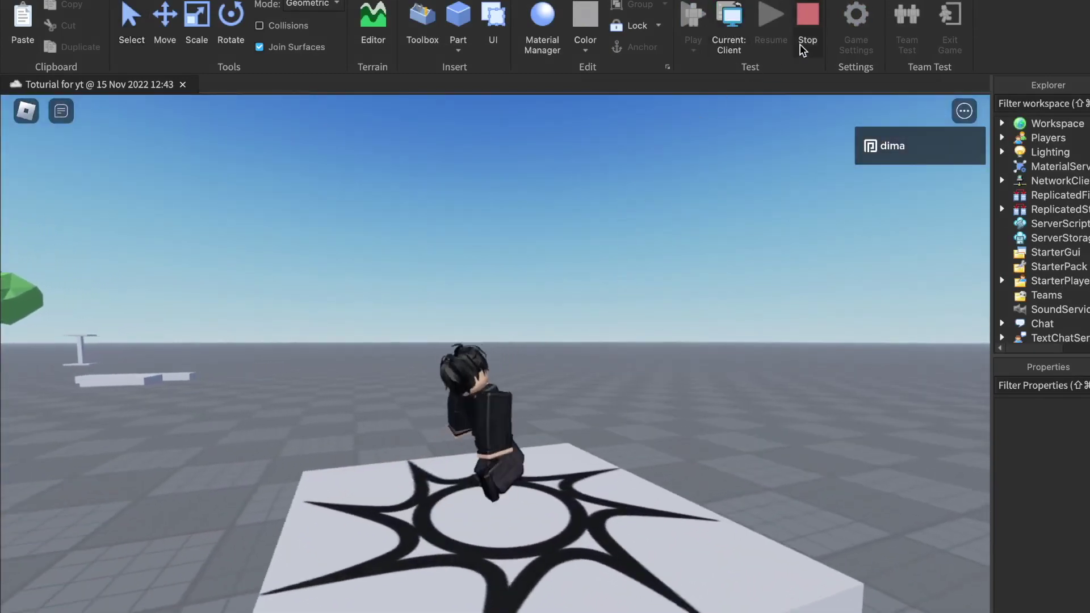
click(810, 22)
key(shift+F5)
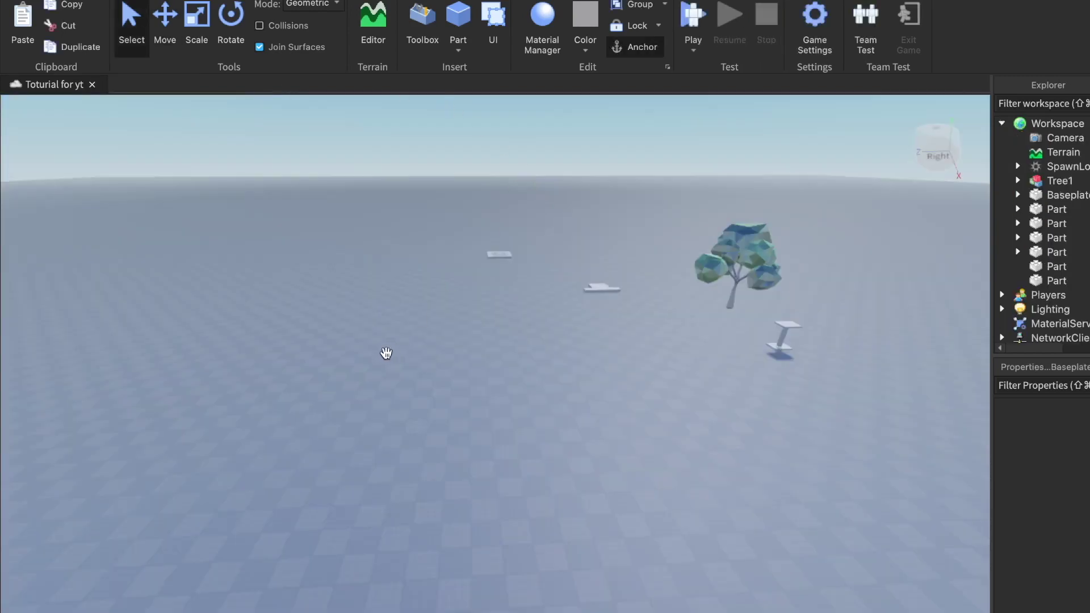
Select the Baseplate object in the workspace hierarchy to show its properties.
click(529, 123)
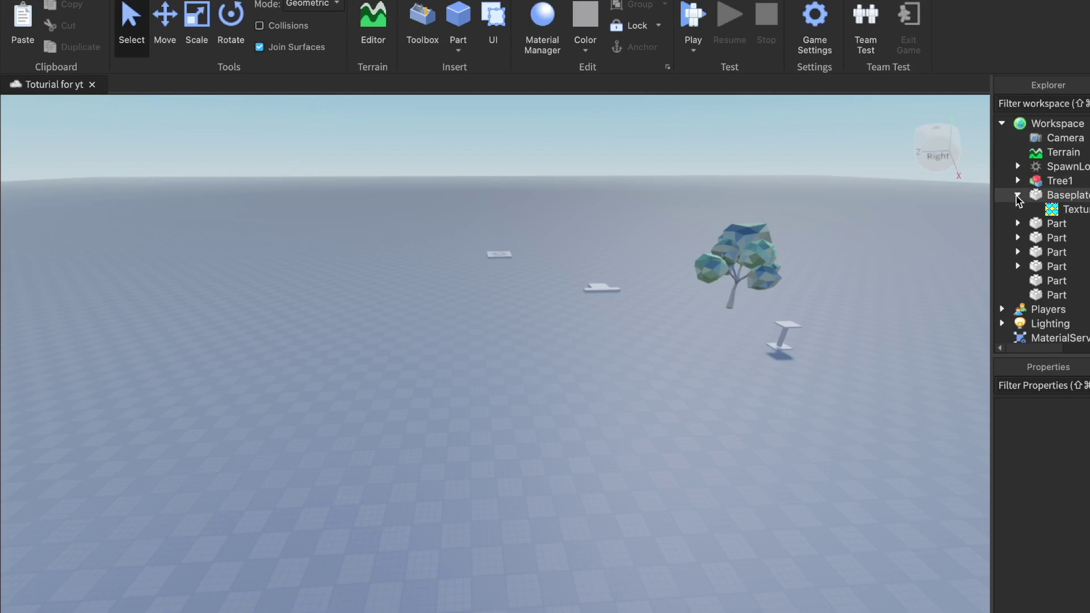
click(1017, 196)
right_click(1022, 195)
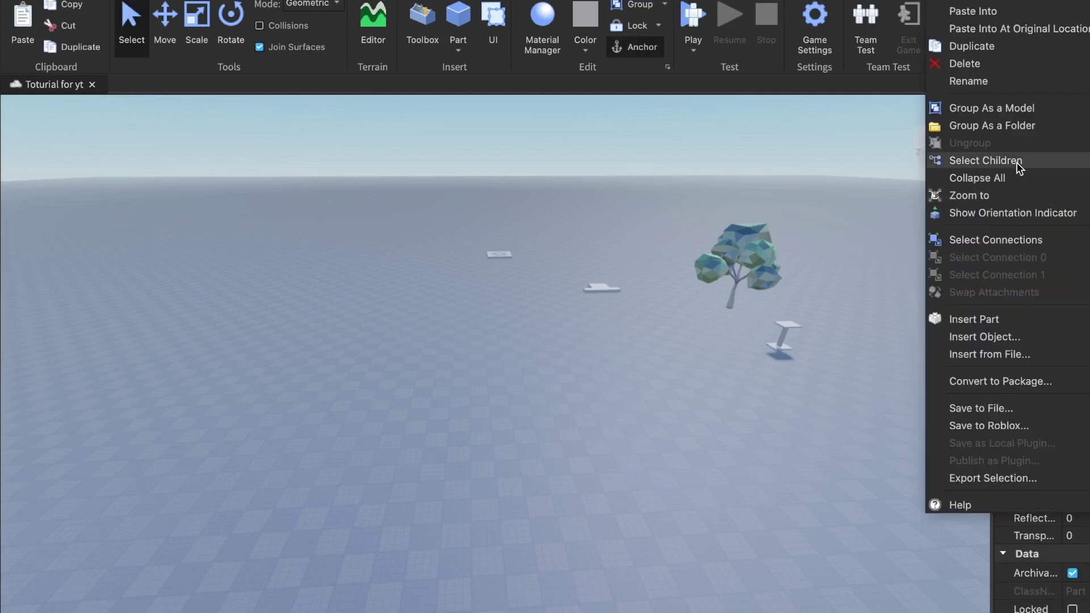
click(903, 170)
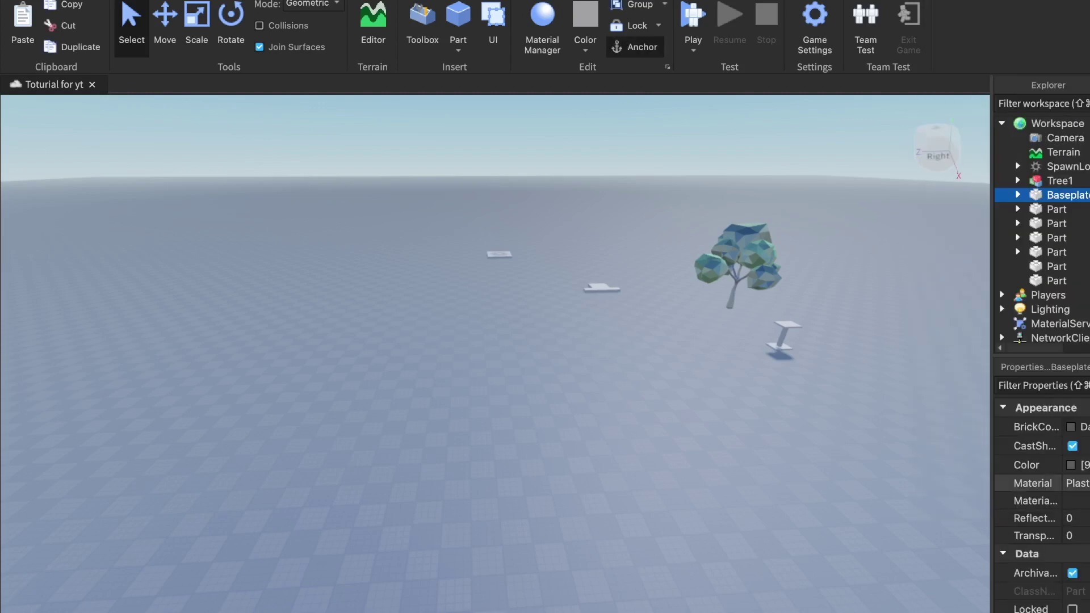
Examine the Baseplate's appearance, data and transform properties.
scroll(1087, 487, down, 3)
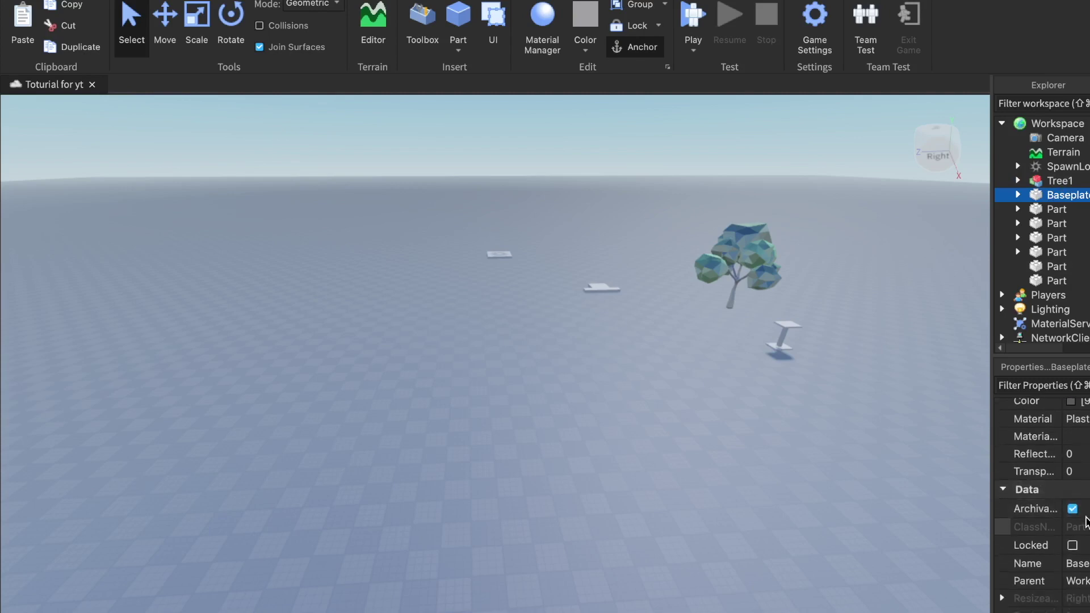
scroll(1087, 445, up, 1)
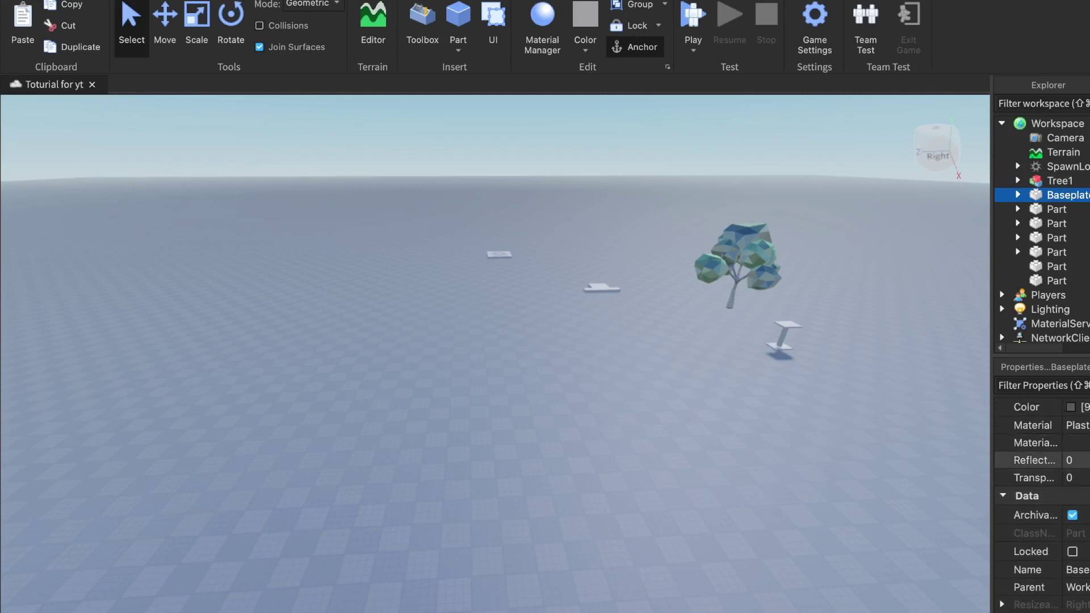
scroll(1086, 454, down, 2)
scroll(1084, 440, up, 3)
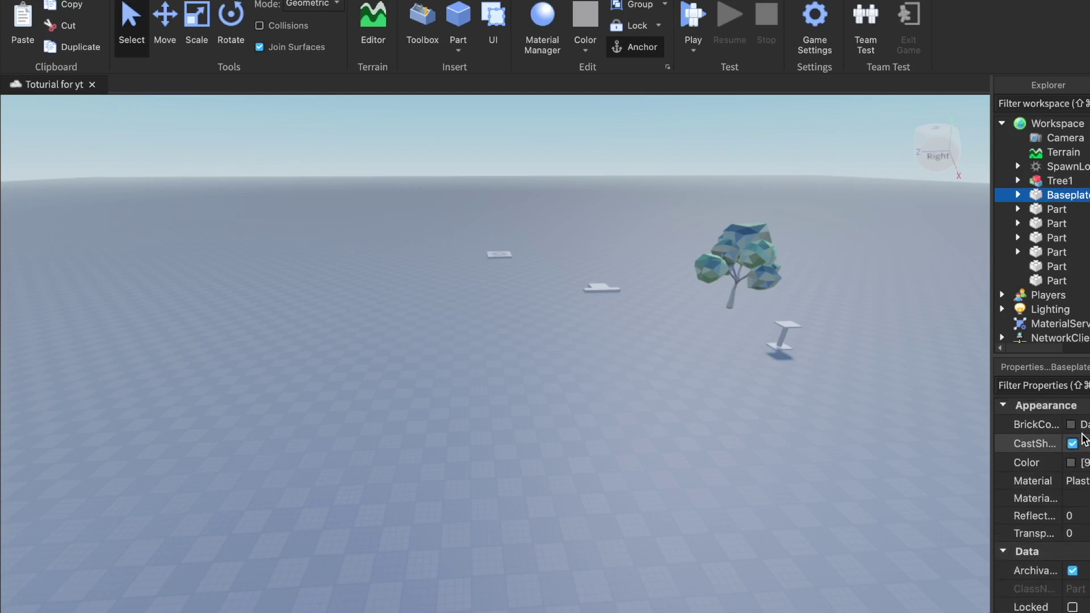
scroll(1085, 553, down, 4)
scroll(1085, 550, down, 5)
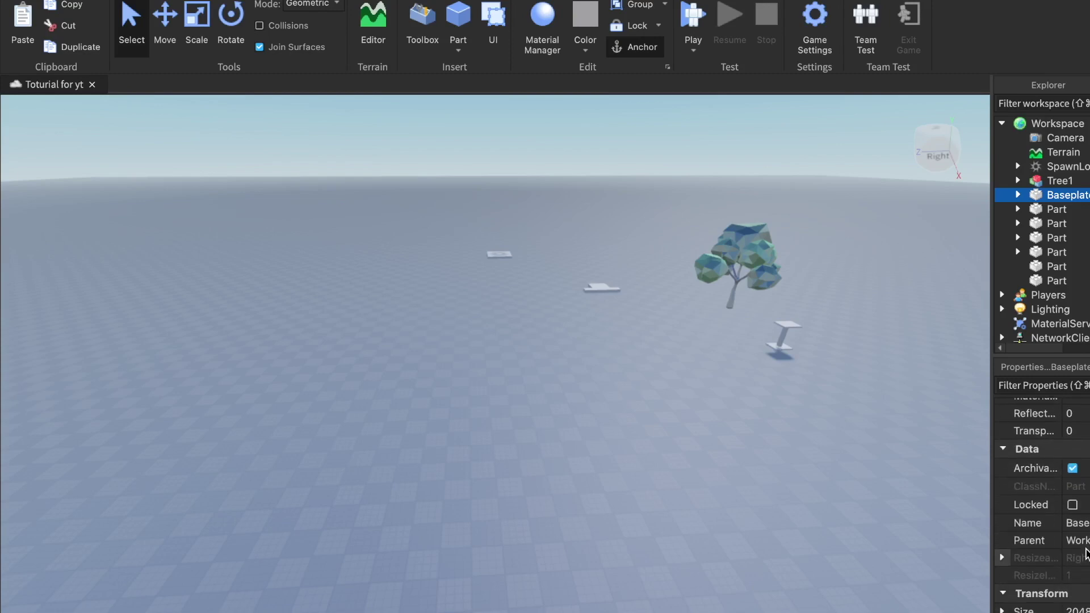
scroll(1084, 543, down, 2)
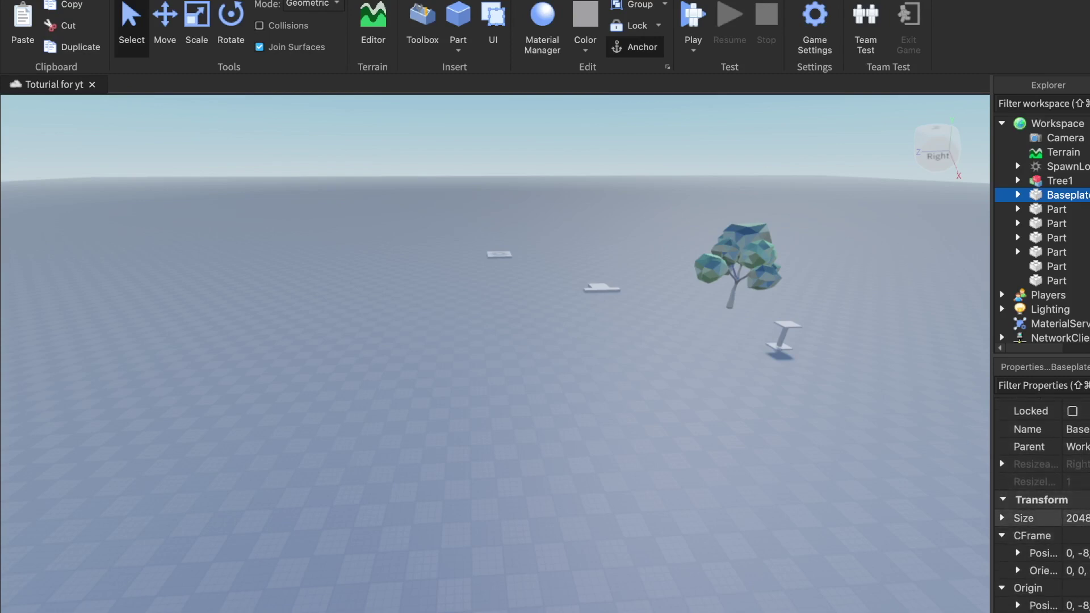
scroll(1085, 530, right, 1)
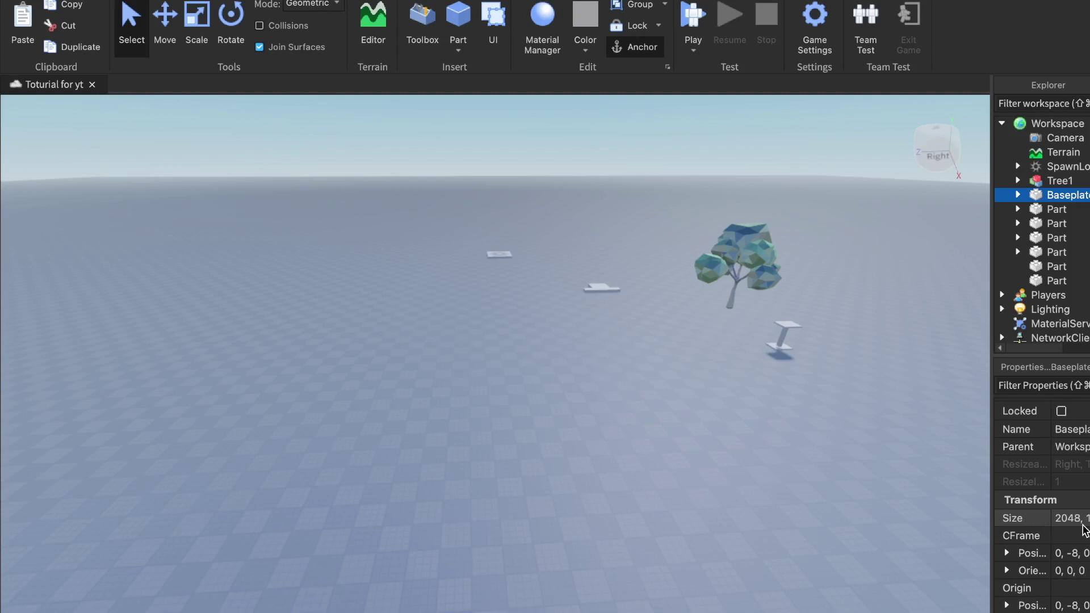
scroll(1056, 493, down, 1)
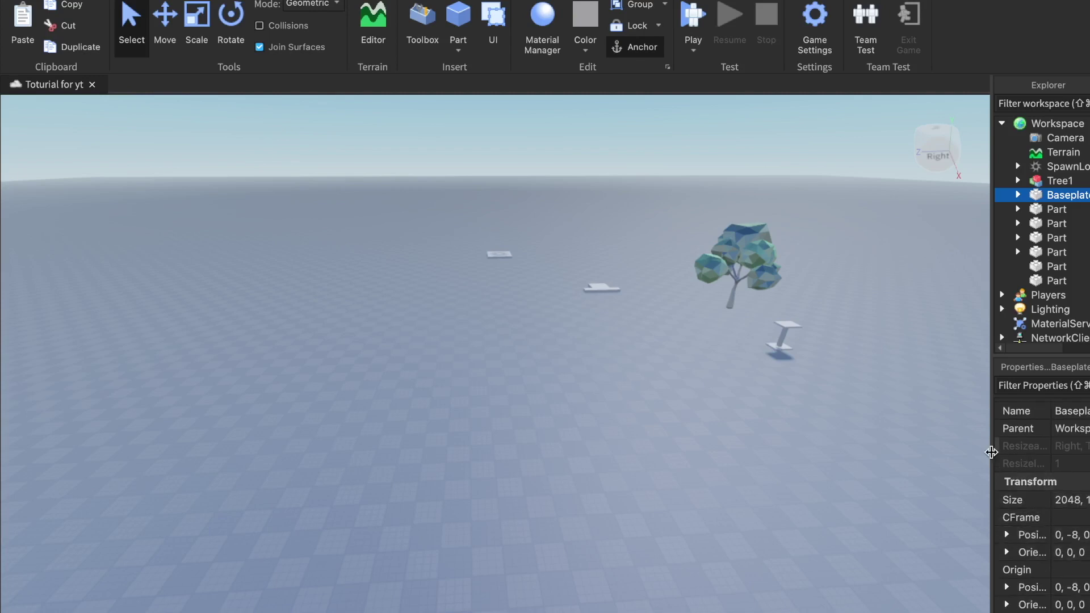
Widen the properties area and turn off Anchored for the Baseplate.
drag(991, 452, 923, 457)
scroll(951, 509, down, 4)
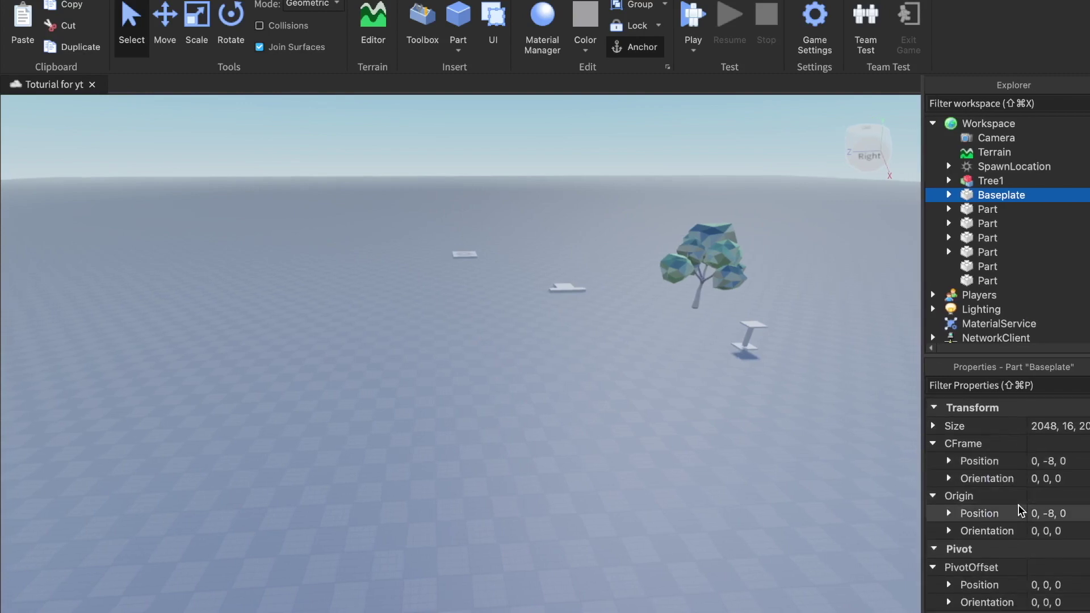
scroll(1017, 511, down, 2)
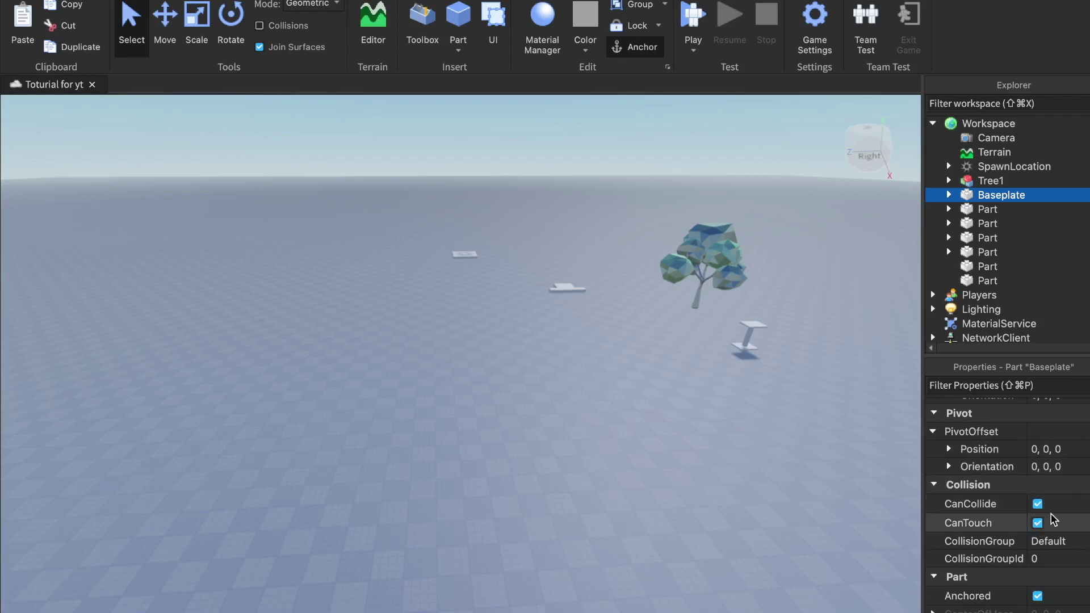
scroll(1038, 565, down, 2)
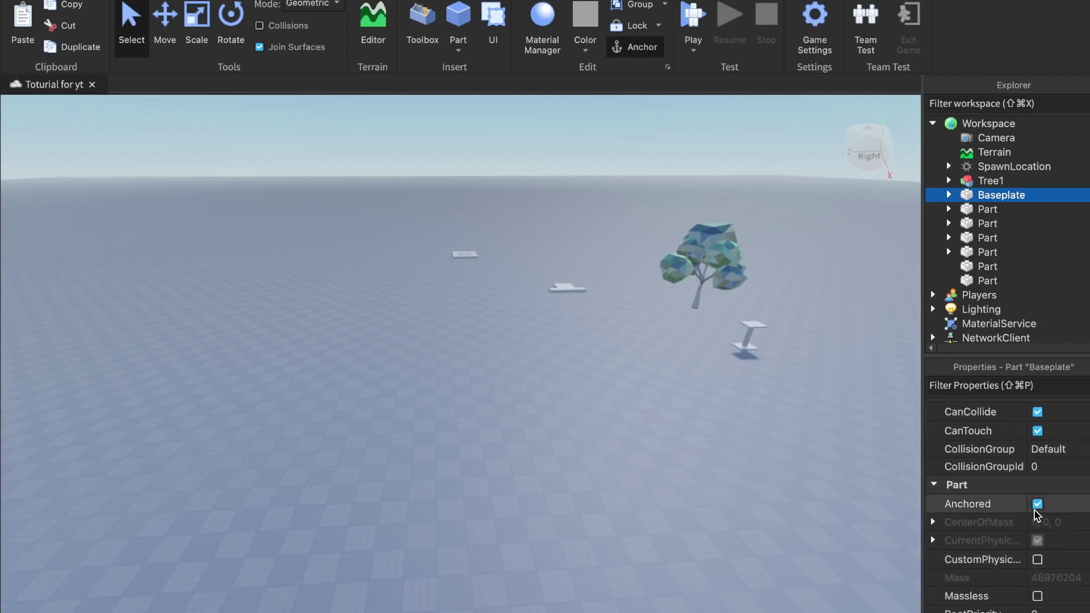
click(1037, 504)
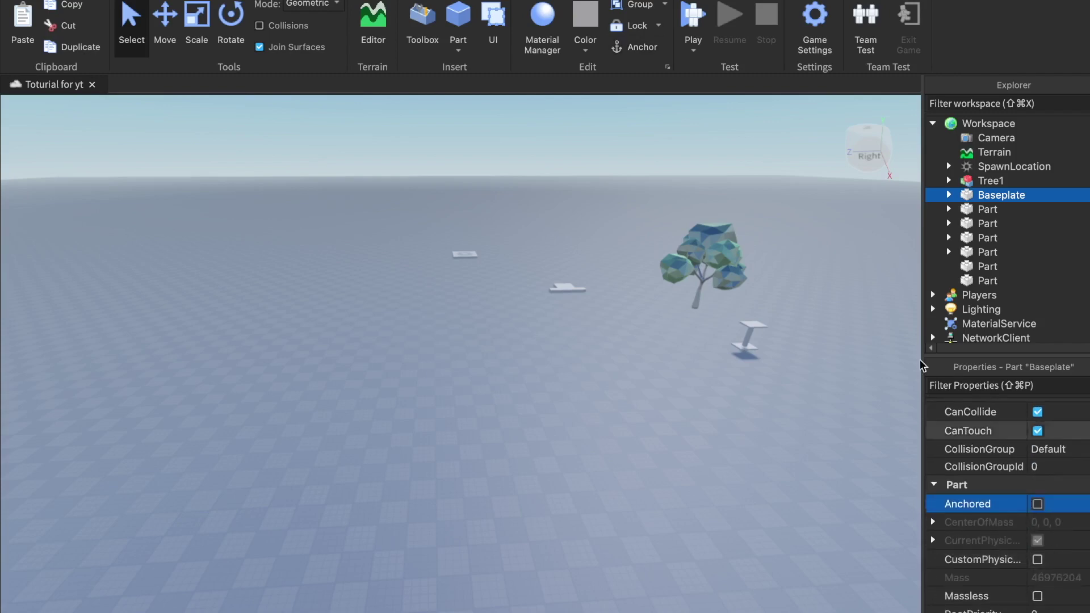
Playtest the place with the Baseplate unanchored, and delete the SpawnLocation.
click(692, 20)
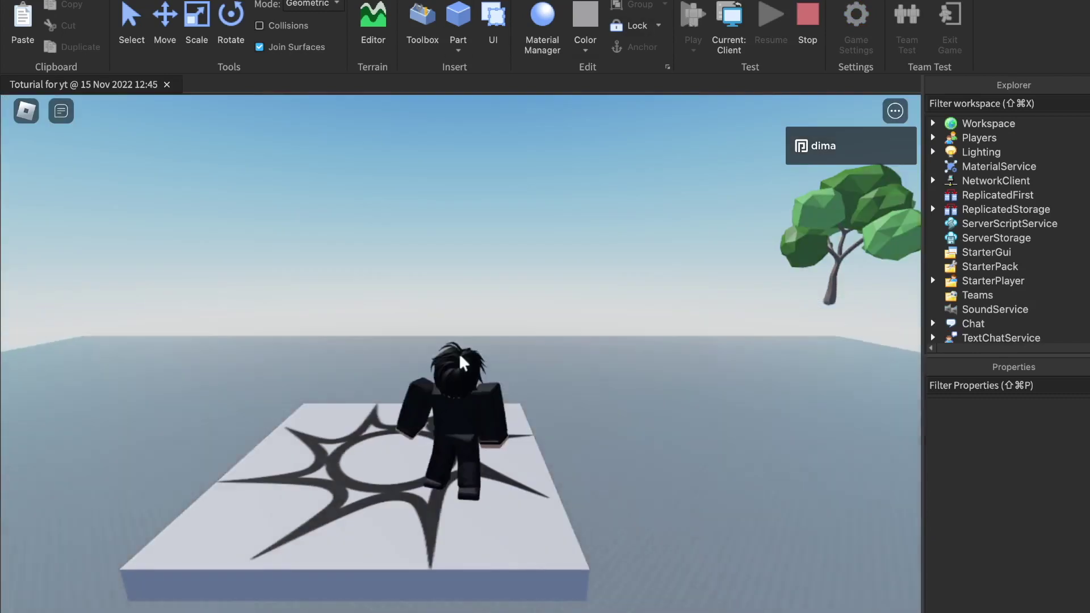
right_drag(489, 371, 492, 372)
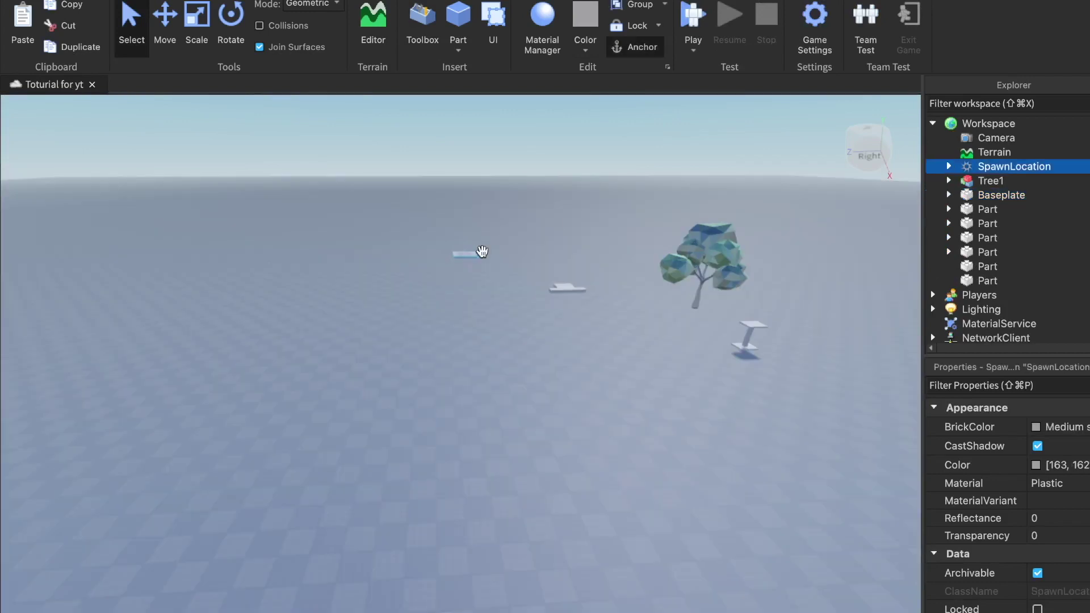
key(Delete)
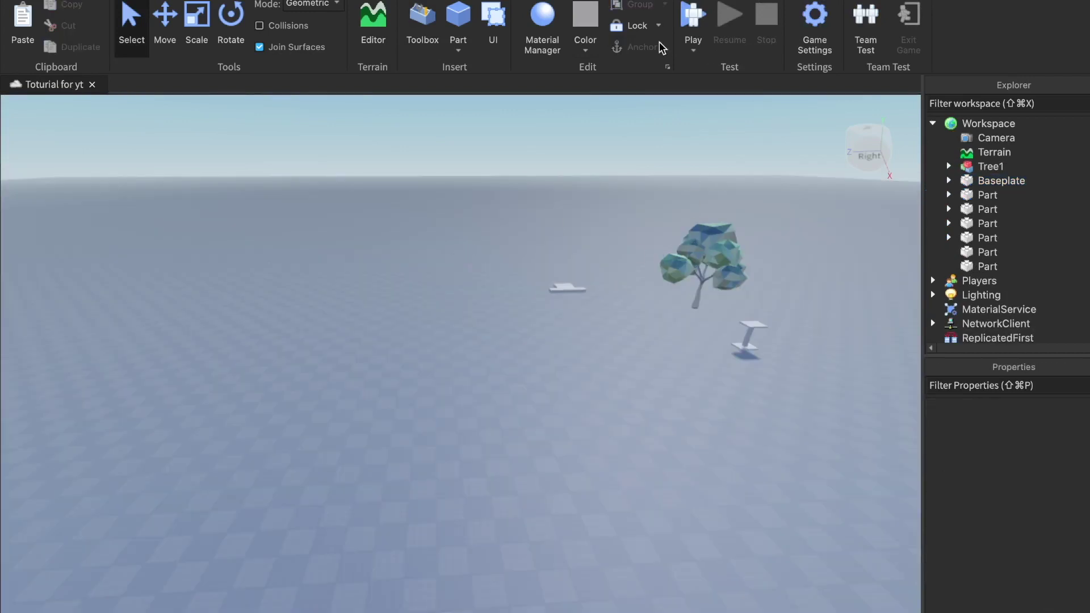
Lock the Baseplate with the Lock tool and select it in the hierarchy to show its properties.
click(631, 26)
click(647, 35)
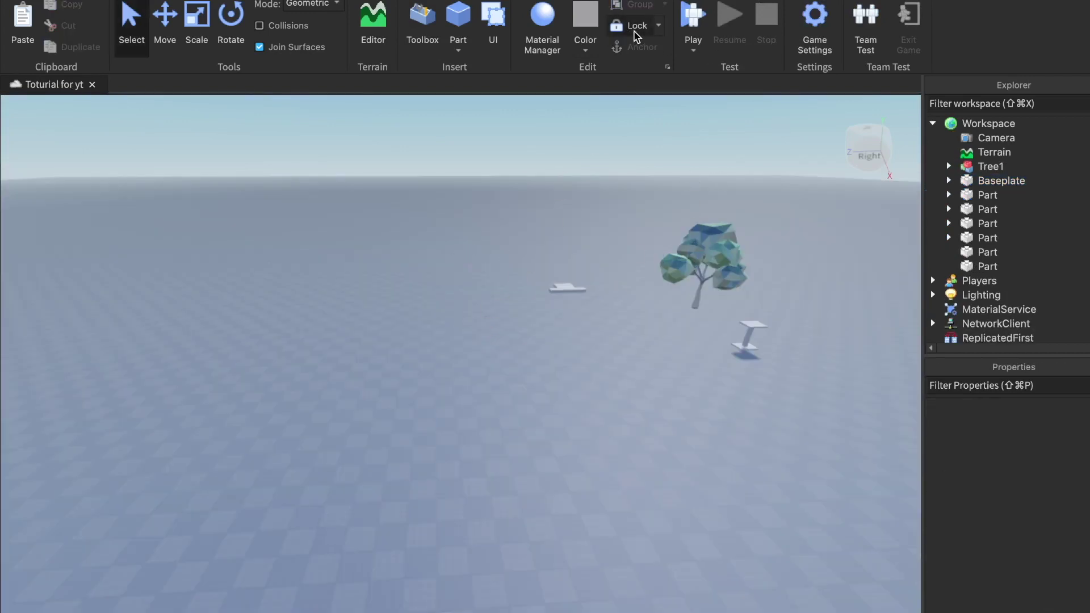
click(959, 179)
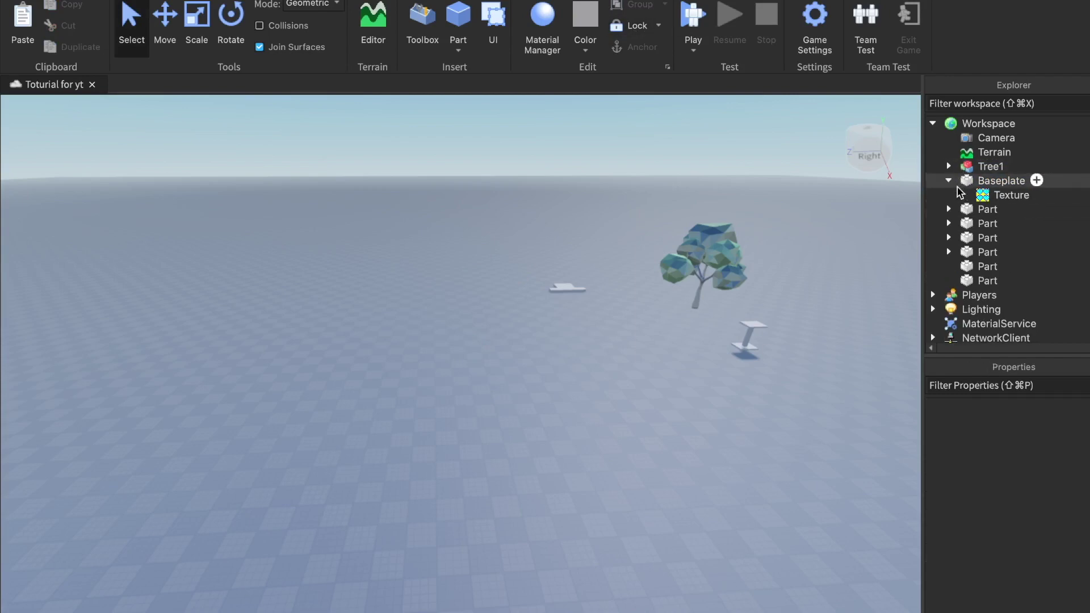
click(982, 183)
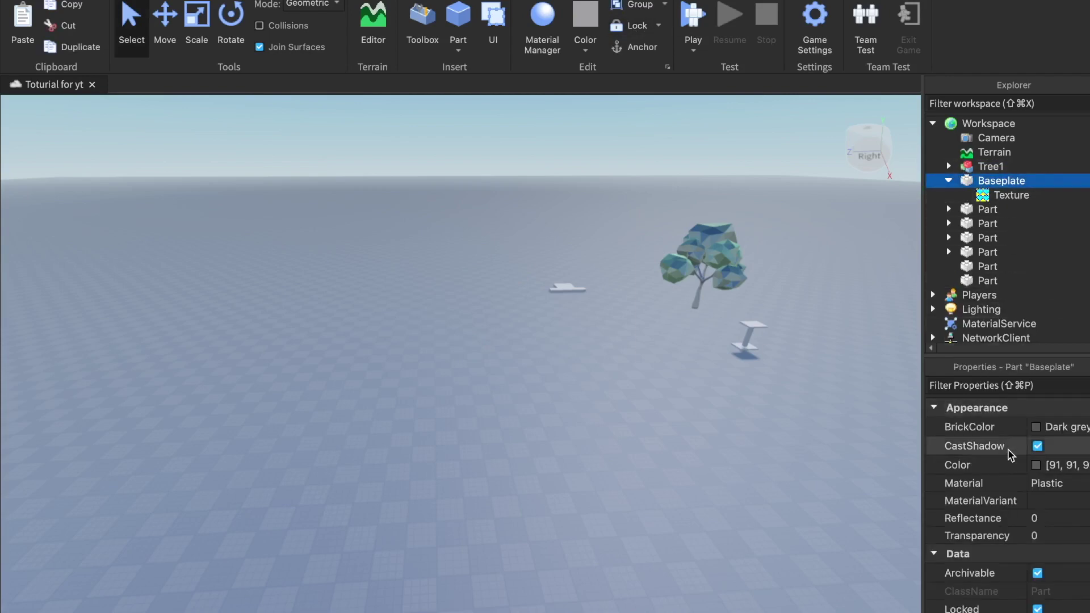
Add the Neutral Spawn model from the Toolbox to an open area of the Baseplate.
click(575, 248)
mouse_move(575, 248)
right_down()
mouse_move(559, 249)
mouse_move(577, 233)
right_up()
key(w)
key(d)
key(d)
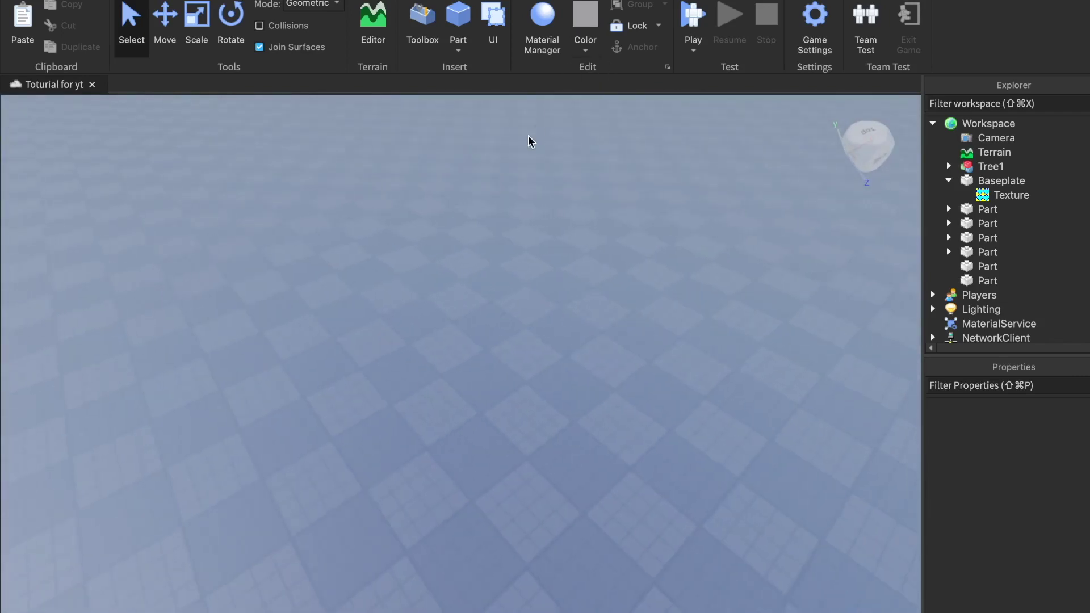
right_drag(527, 165, 527, 165)
key(d)
scroll(519, 122, down, 2)
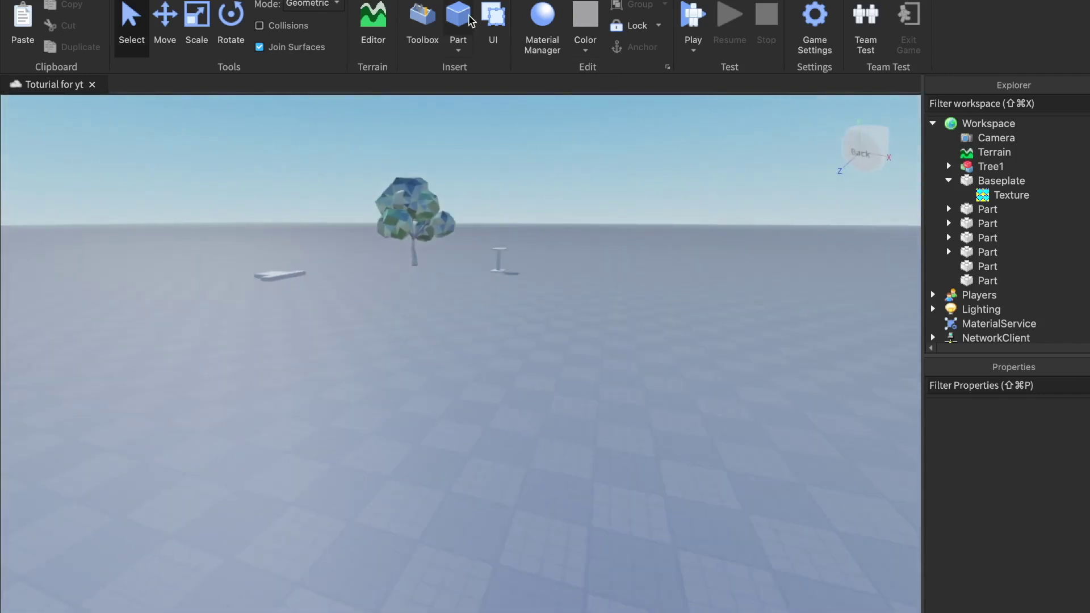
click(420, 19)
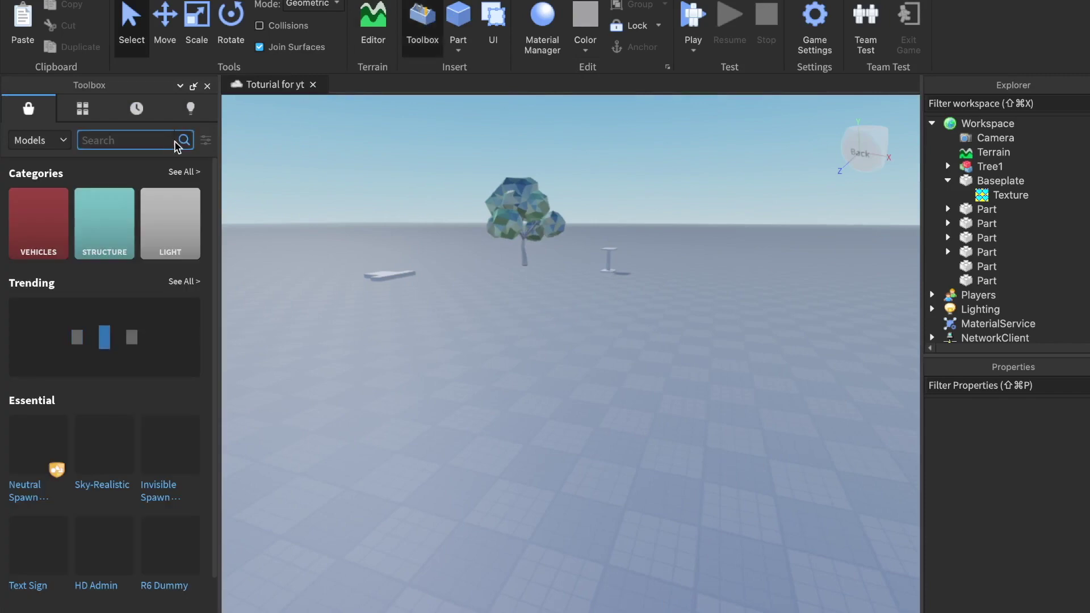
click(131, 146)
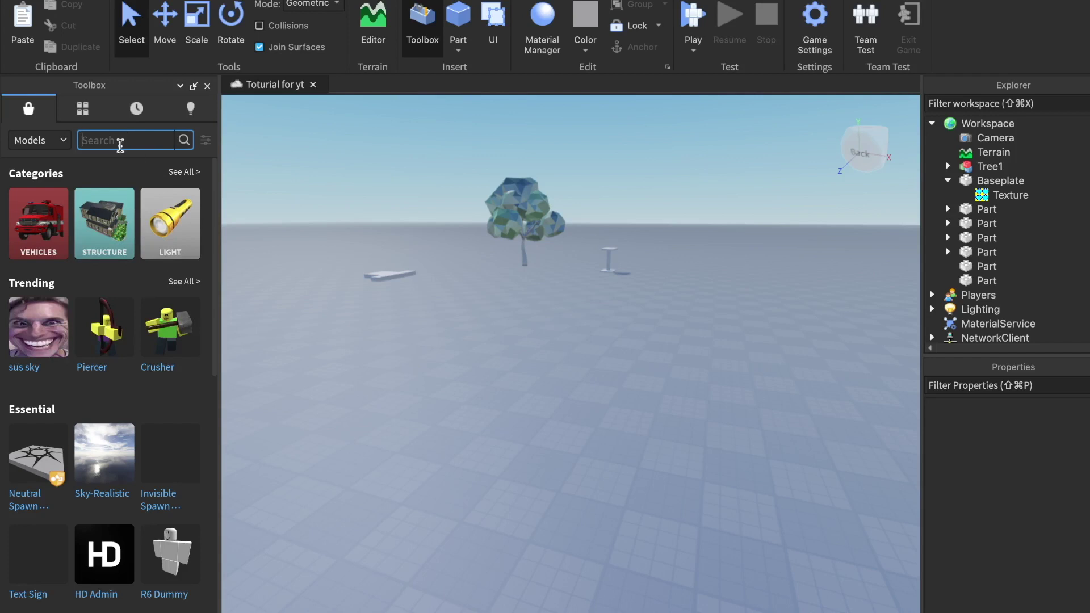
mouse_move(26, 487)
click(23, 474)
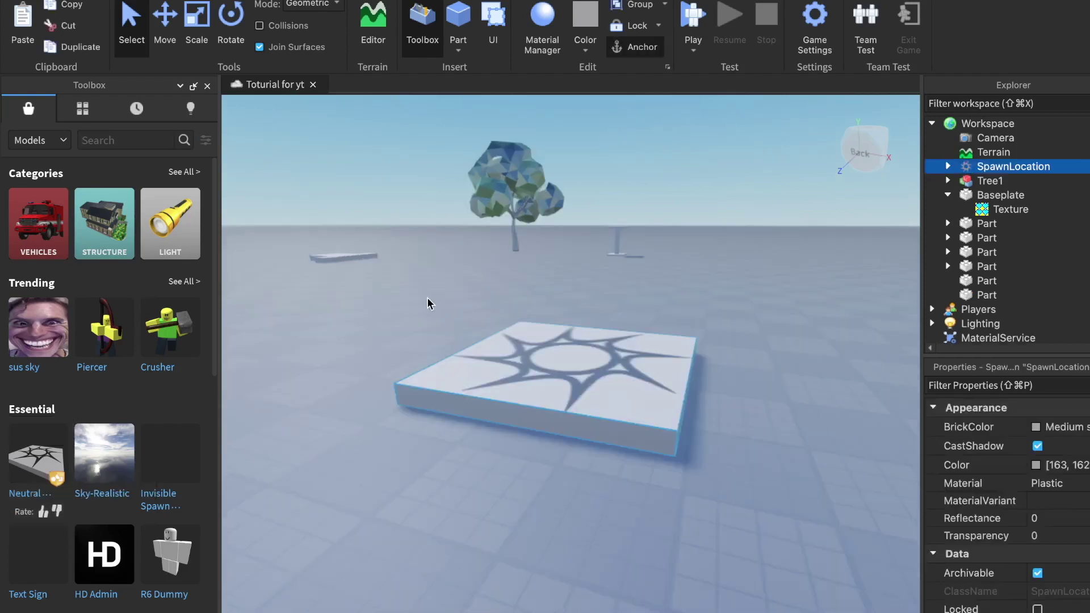
click(457, 297)
scroll(461, 296, up, 3)
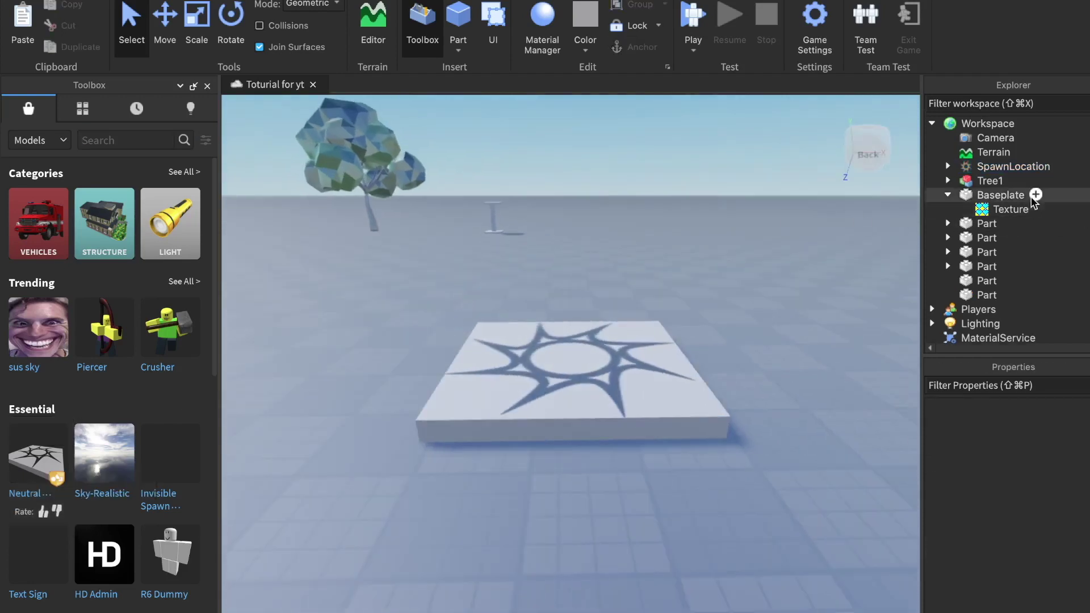
Expand the SpawnLocation in the hierarchy and examine its appearance, data and transform properties.
click(948, 166)
click(979, 166)
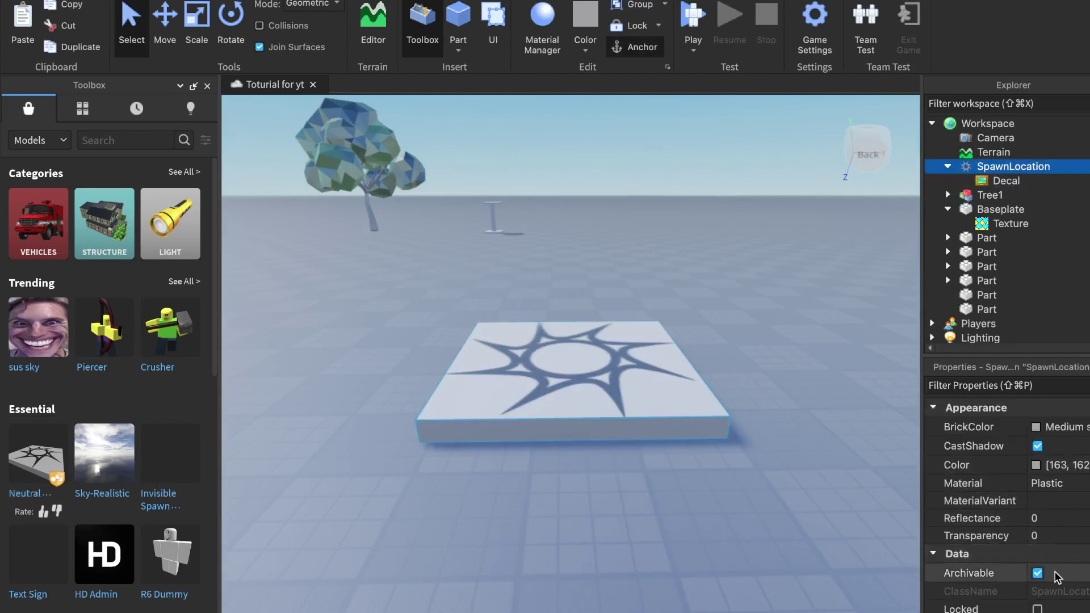
scroll(1054, 579, down, 2)
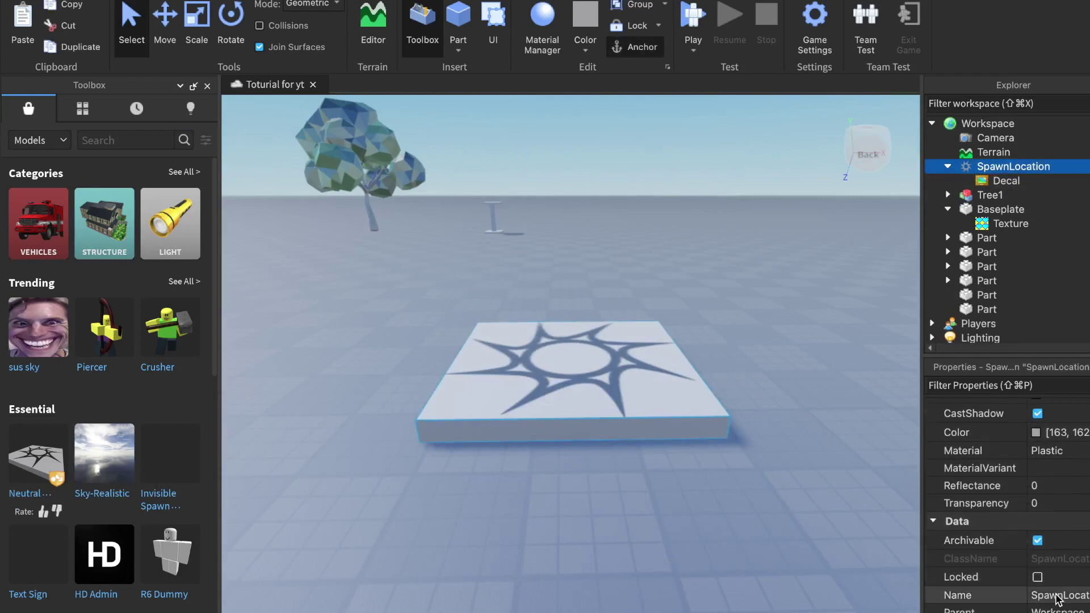
scroll(1057, 598, down, 6)
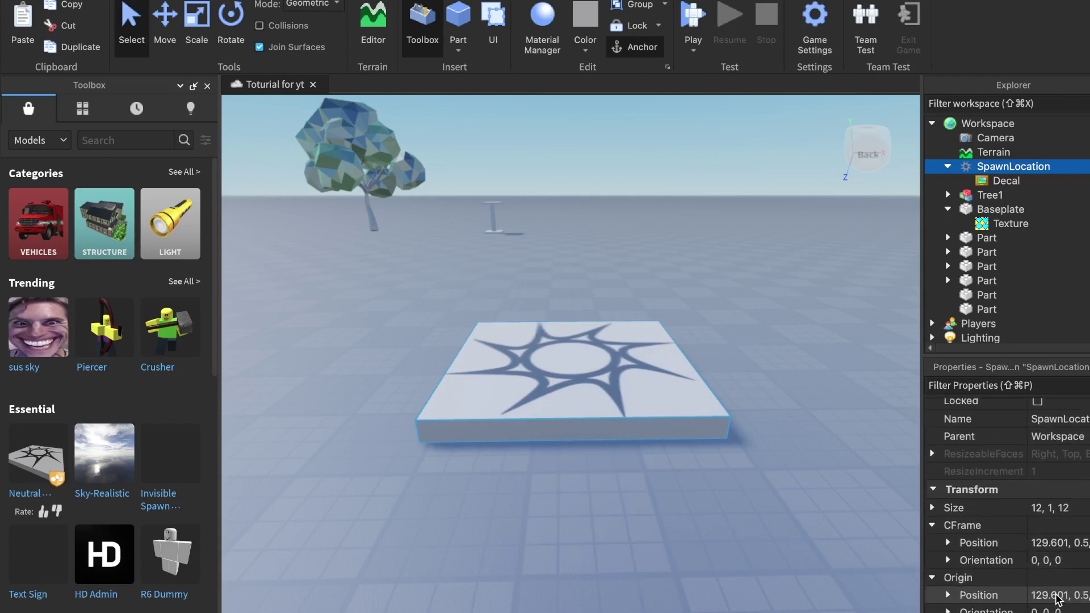
scroll(1057, 596, down, 3)
scroll(1056, 595, up, 10)
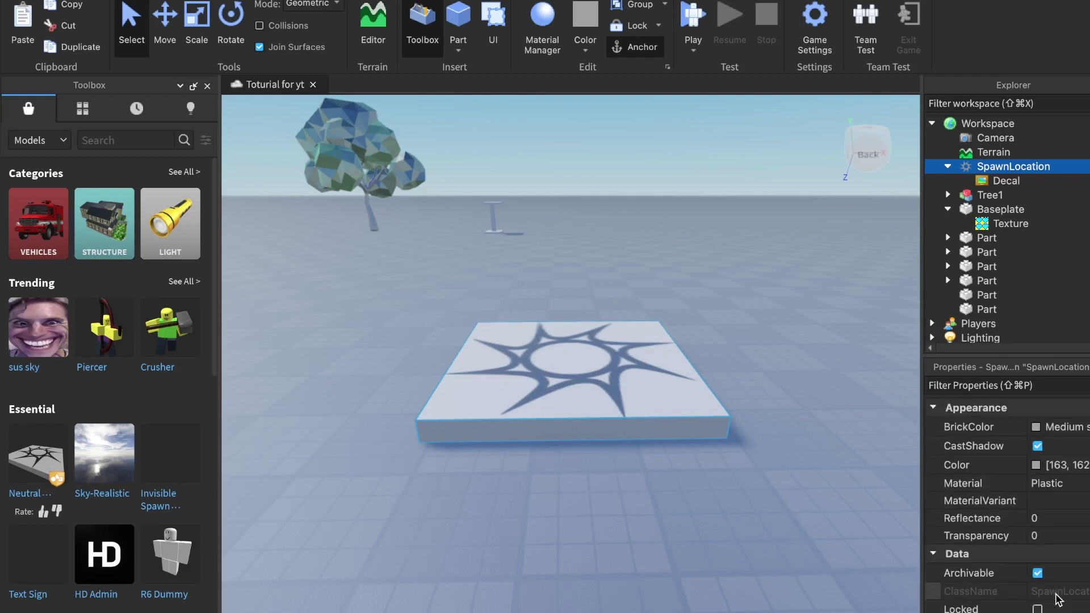
Delete the spawn's Decal and the SpawnLocation itself, and close the Toolbox.
click(494, 374)
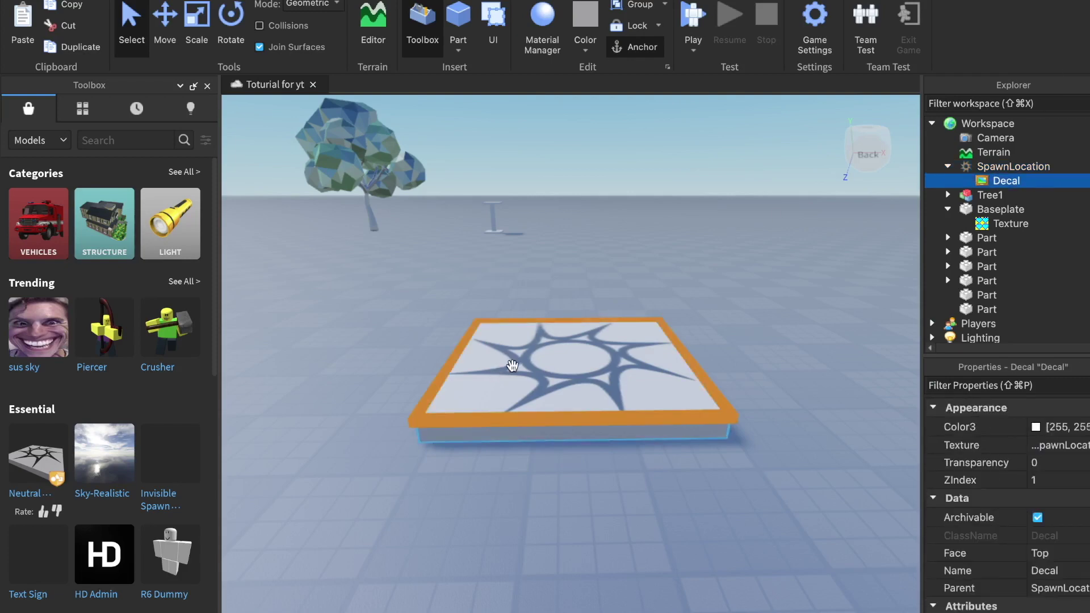
key(Delete)
click(482, 406)
key(Delete)
scroll(472, 324, down, 3)
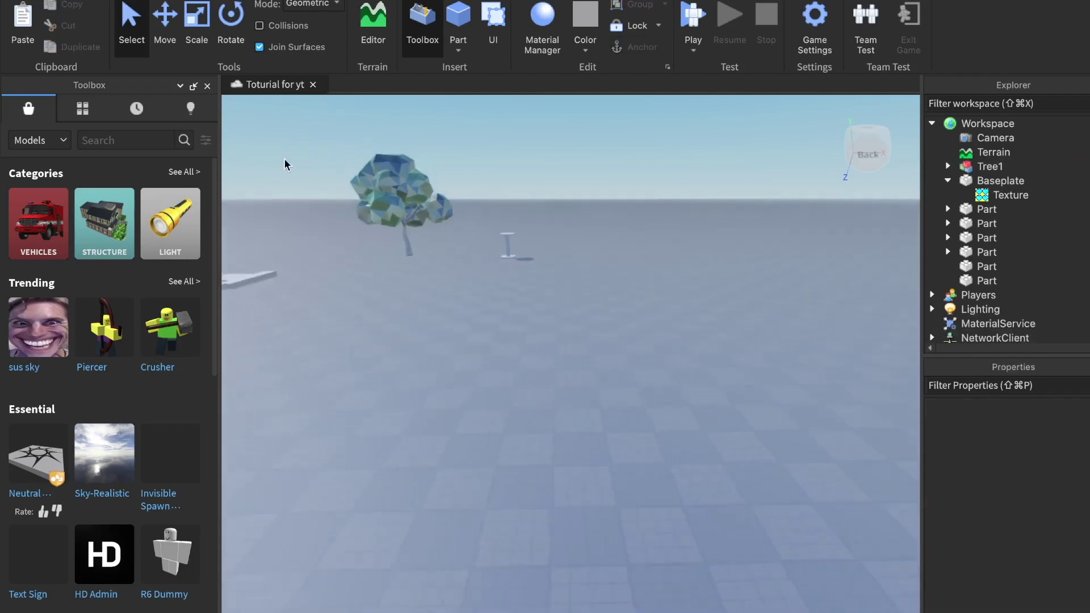
click(207, 86)
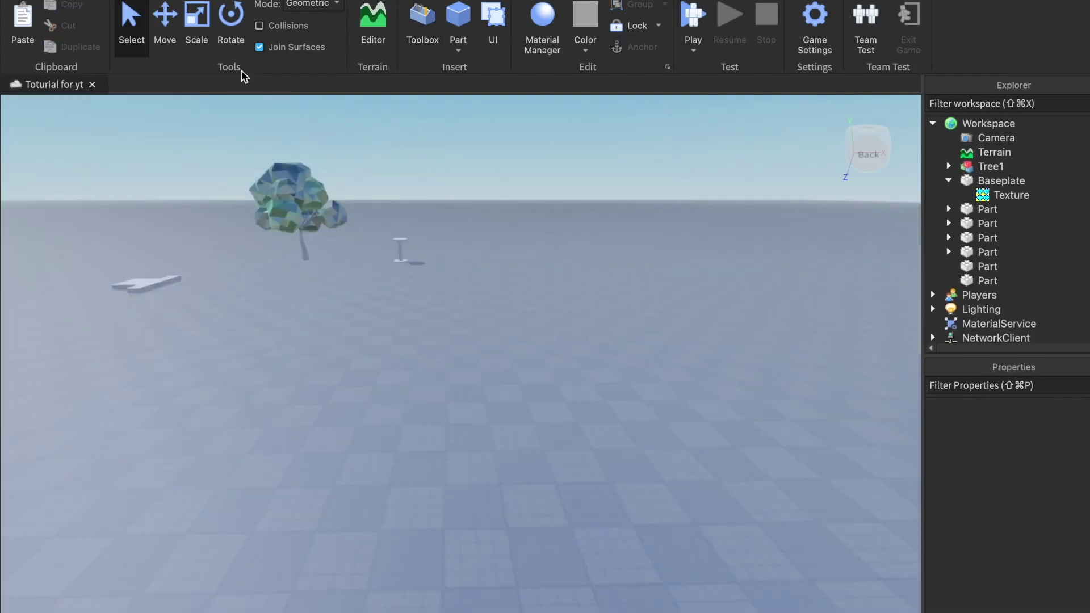
Insert a new block part on the open area of the Baseplate.
click(458, 17)
right_drag(502, 308, 503, 311)
key(a)
key(w)
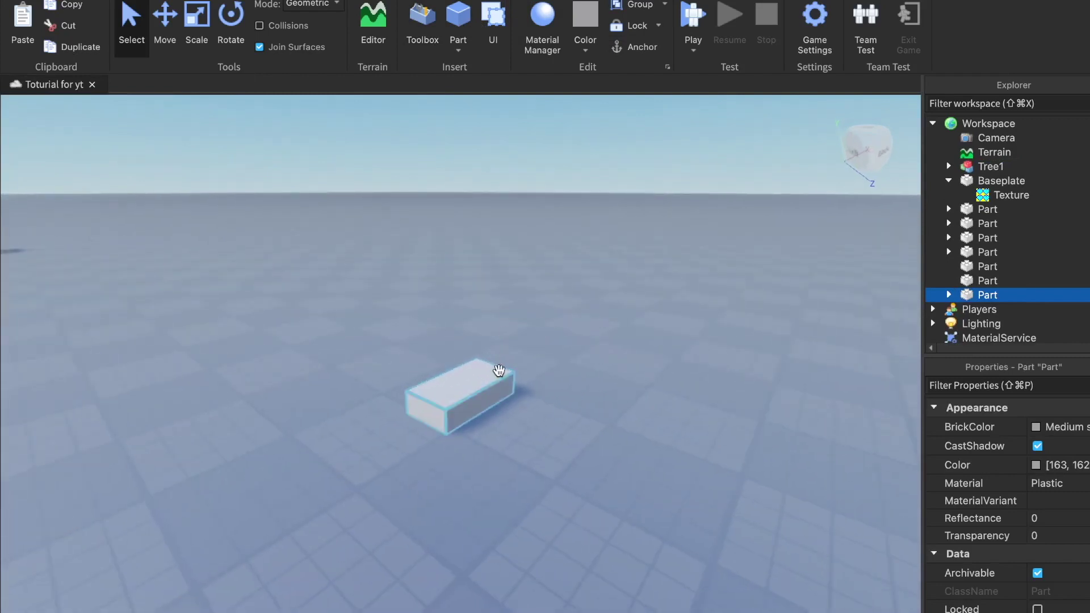
key(s)
Scale the new part horizontally into a flat slab about 9.1 studs along X and about 1 stud thick.
click(195, 27)
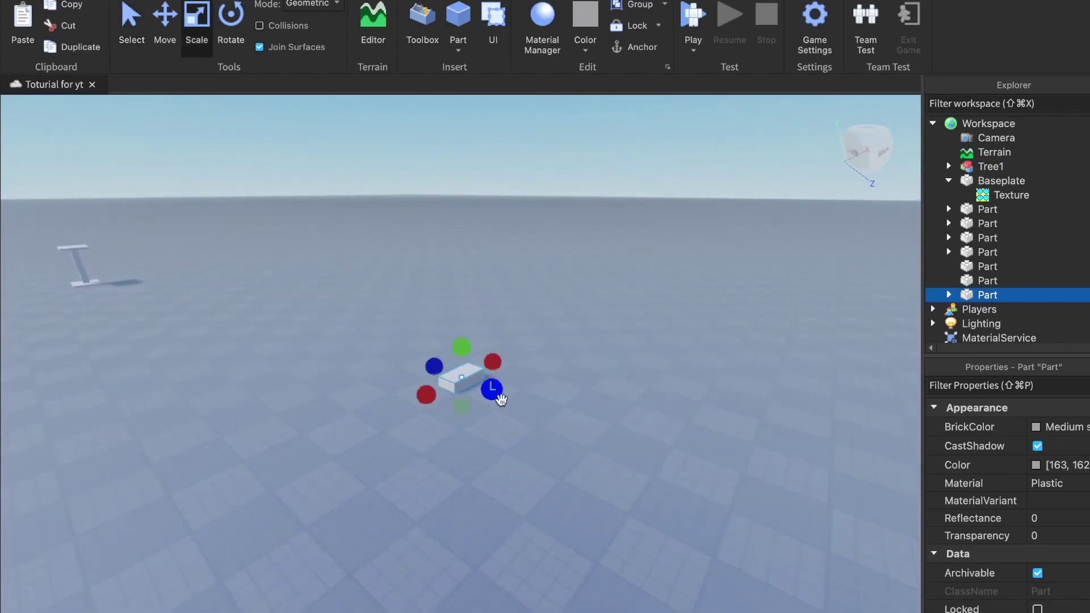
drag(499, 396, 580, 407)
drag(496, 361, 491, 366)
drag(458, 412, 416, 466)
click(510, 317)
click(450, 381)
click(484, 327)
scroll(908, 304, up, 2)
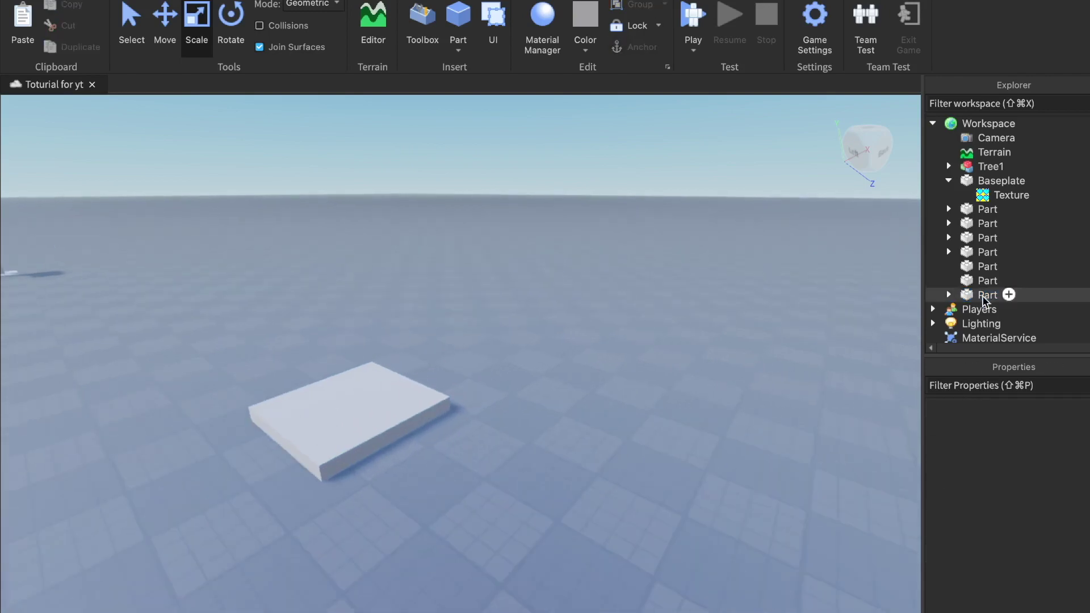
Select the slab part in the hierarchy and examine its appearance, data and transform properties.
click(978, 296)
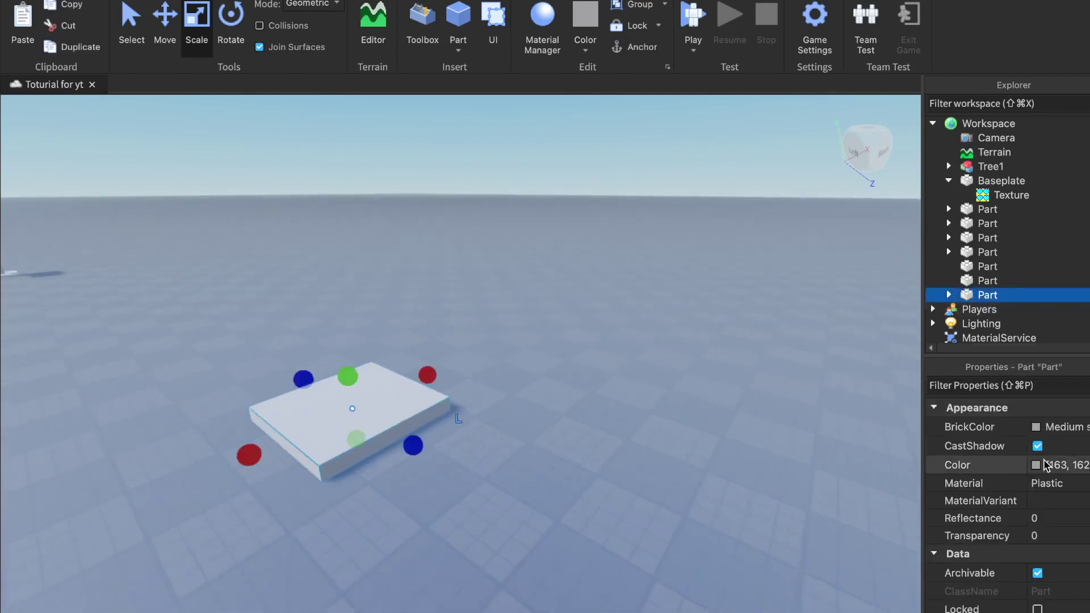
scroll(1008, 541, down, 3)
scroll(1009, 543, down, 3)
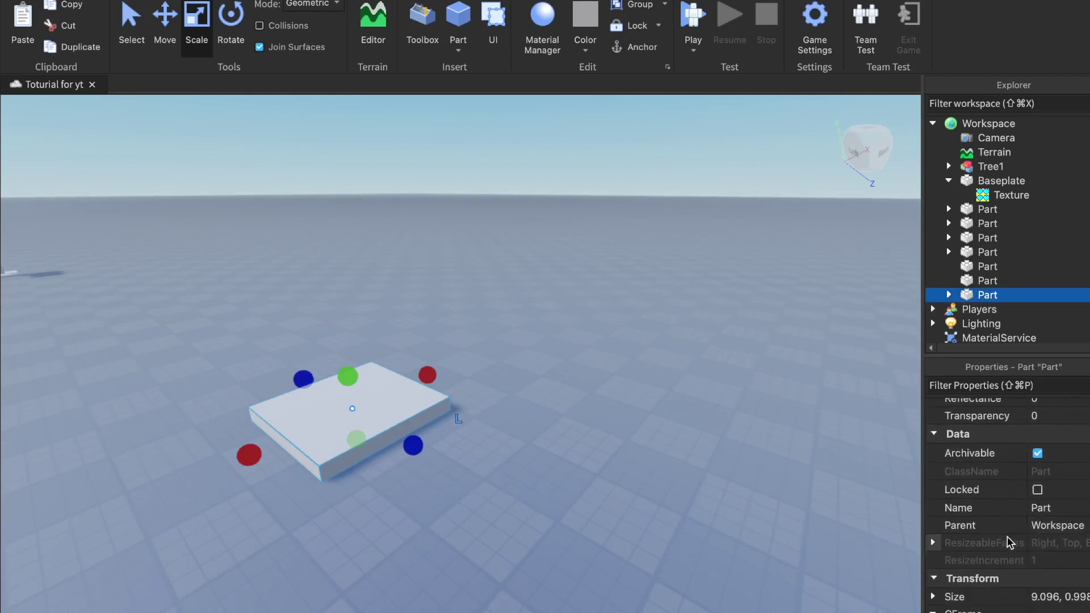
scroll(1008, 543, down, 10)
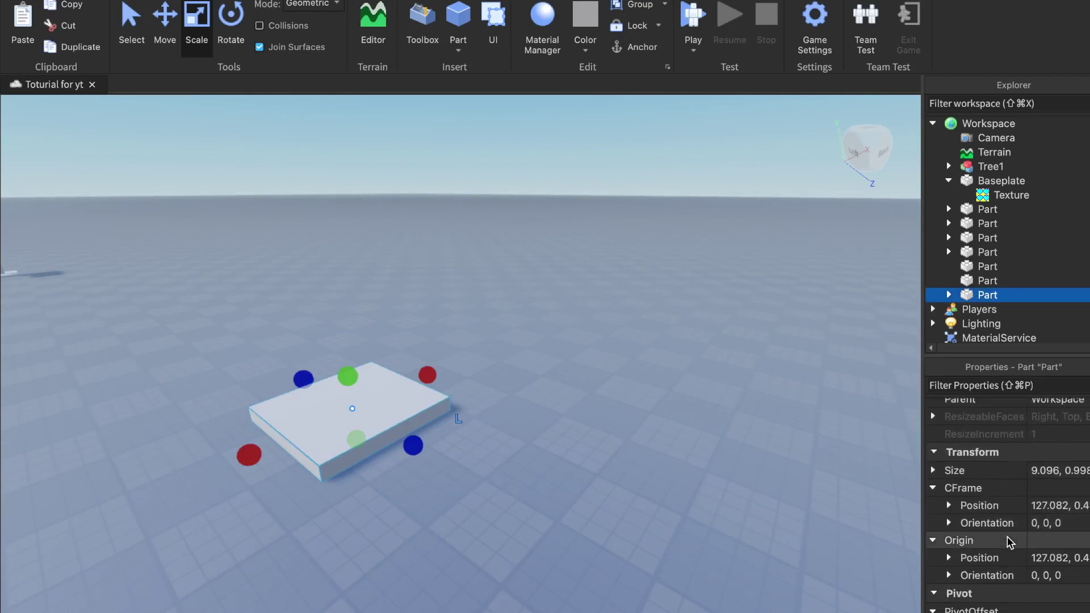
scroll(1007, 543, down, 3)
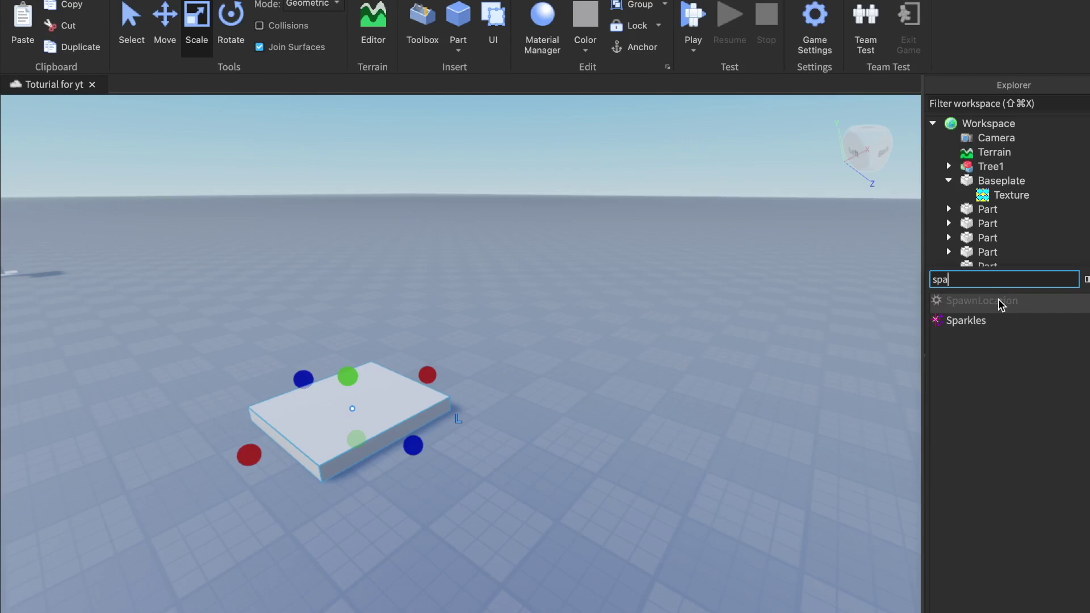
Search the insertable objects for "spa" and add a SpawnLocation as a child of the slab part.
key(Escape)
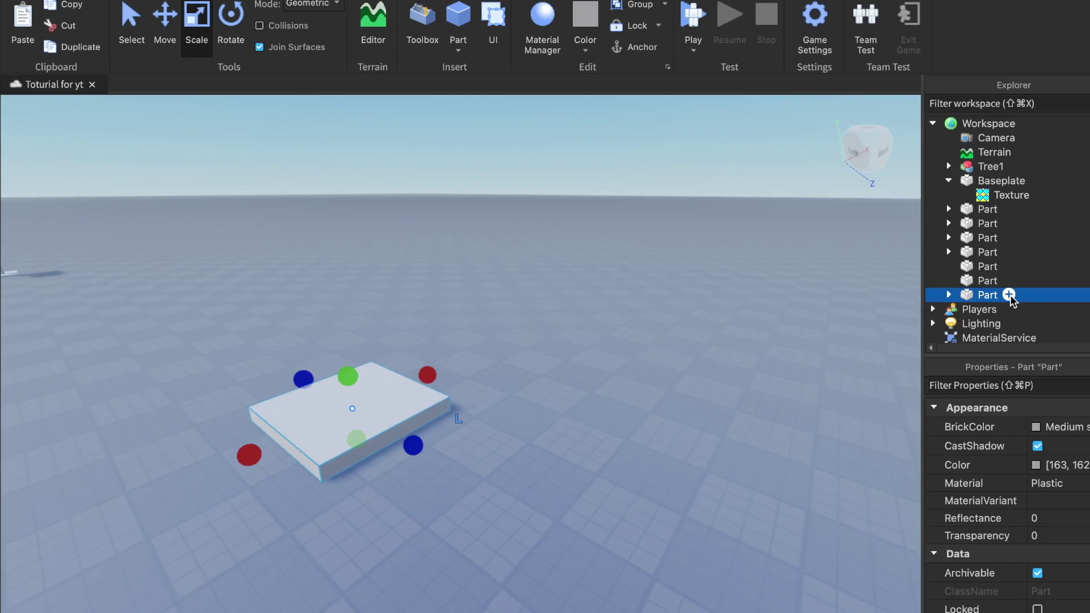
click(1009, 295)
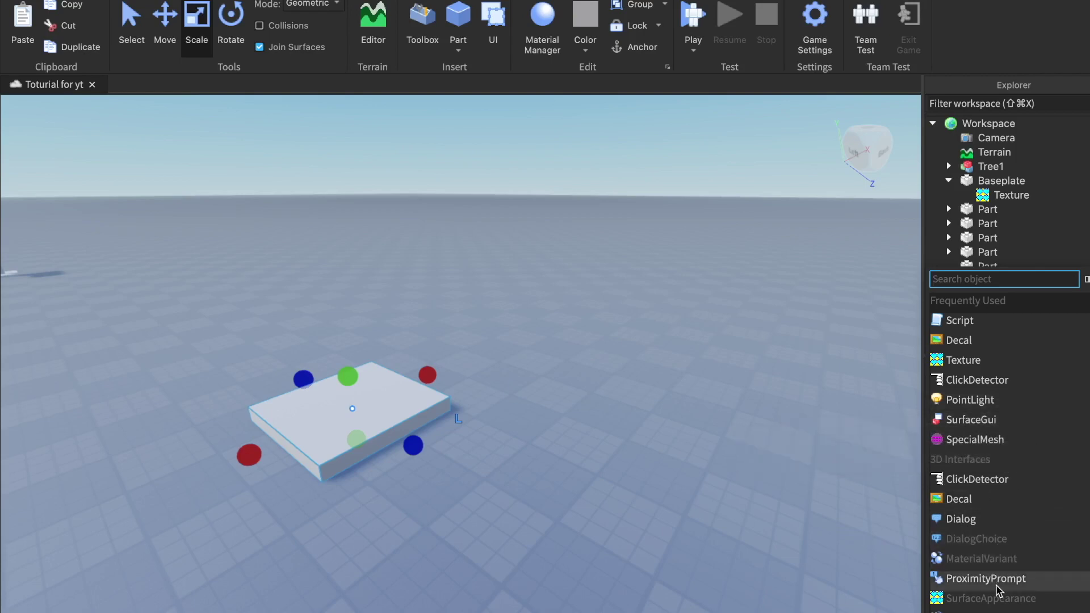
click(921, 225)
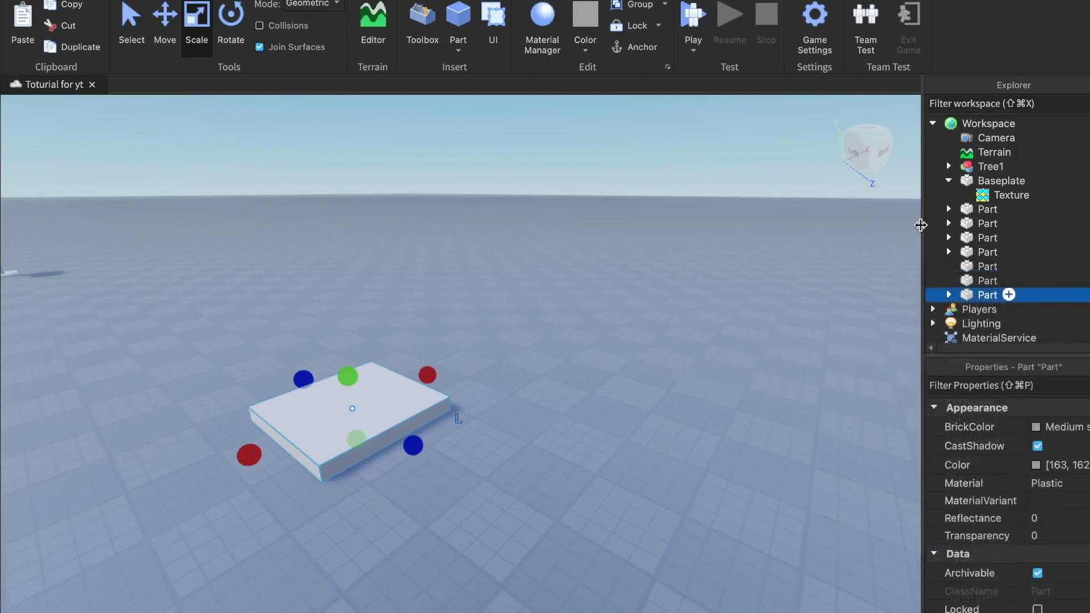
click(1008, 294)
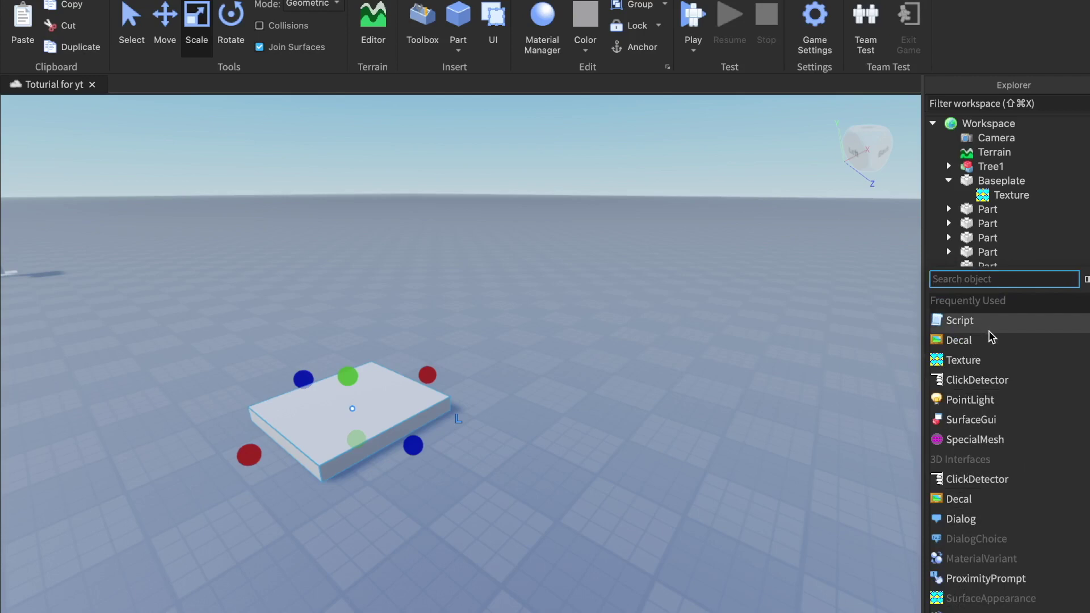
text(spa)
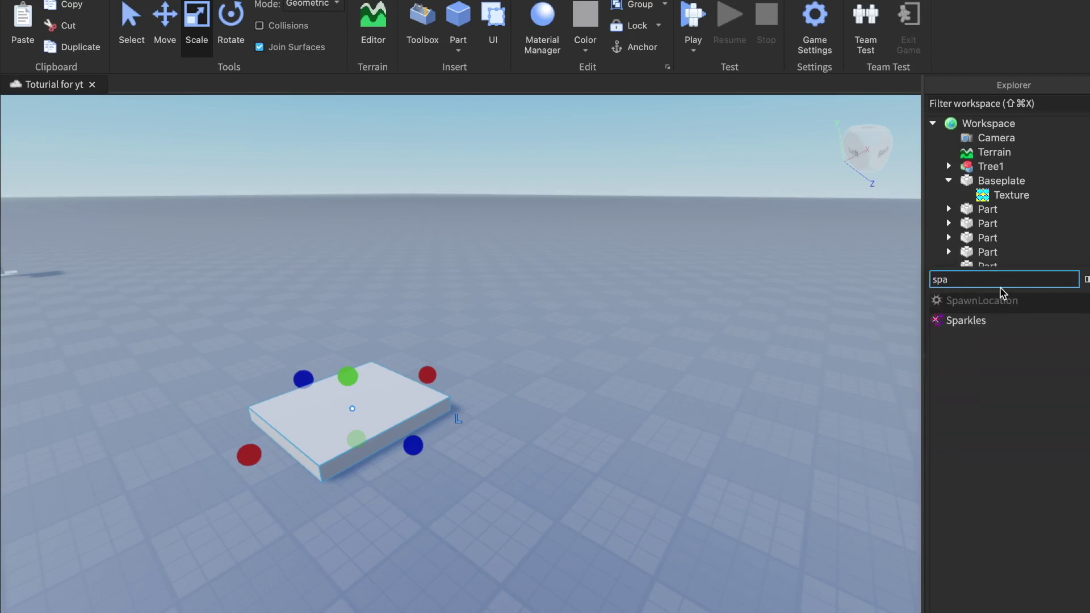
click(1001, 298)
click(531, 273)
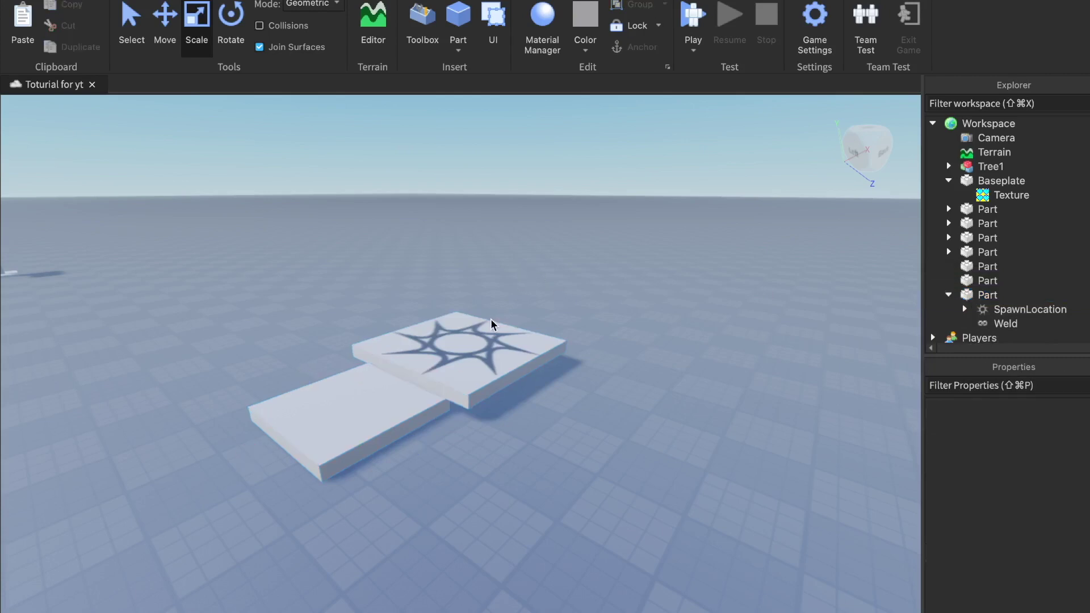
Delete the slab part together with its child SpawnLocation.
click(479, 347)
right_drag(527, 276, 524, 306)
drag(524, 307, 480, 290)
click(493, 267)
right_drag(493, 267, 460, 334)
click(494, 375)
click(494, 419)
click(496, 378)
key(Delete)
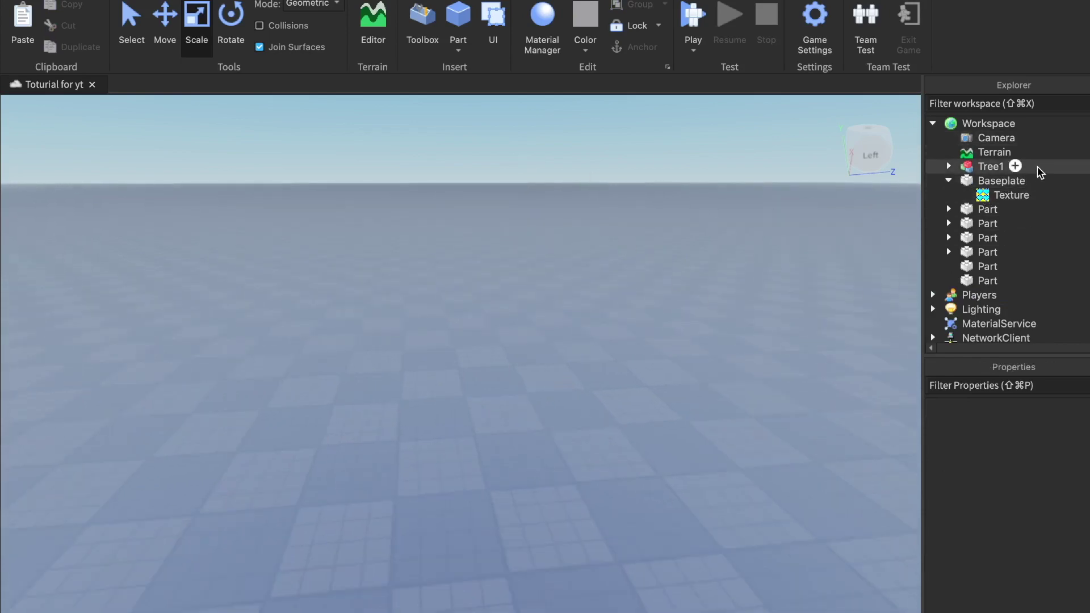
Insert another block part and add a SpawnLocation inside it by searching for "spa".
right_drag(452, 280, 432, 157)
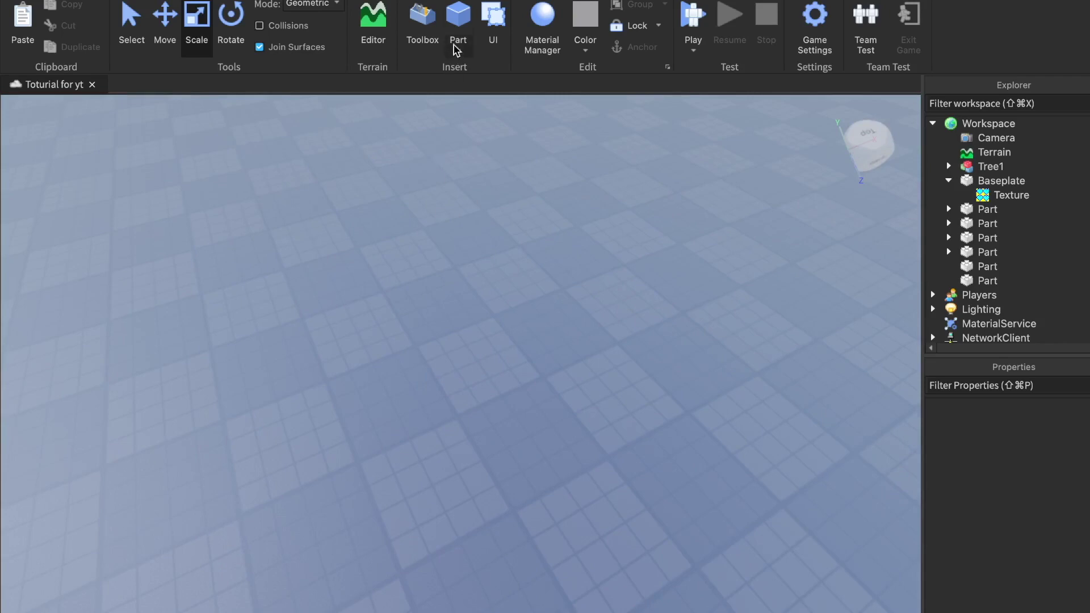
click(457, 28)
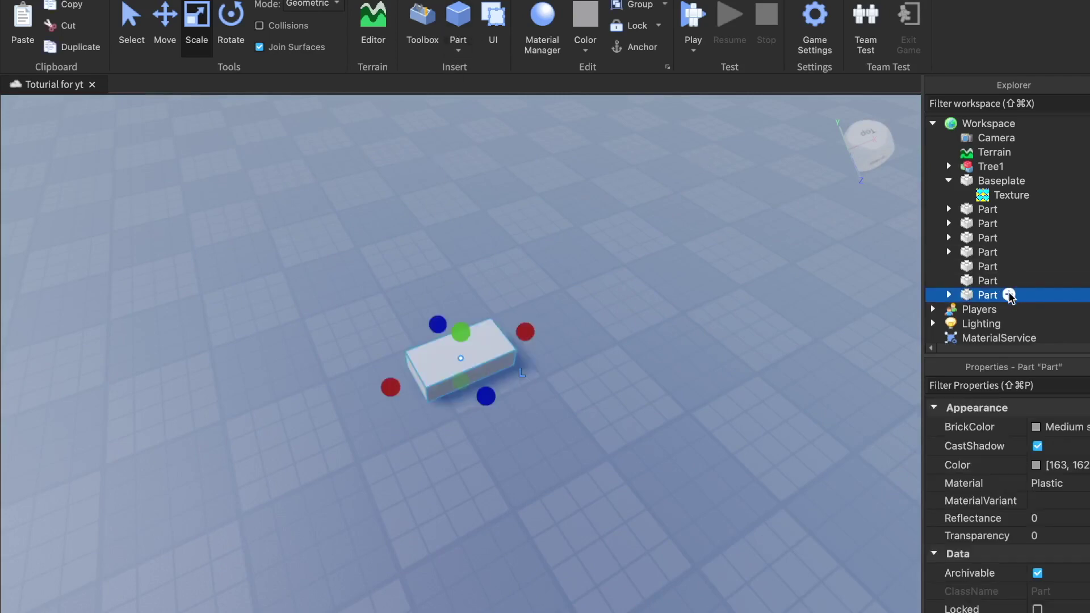
click(1008, 295)
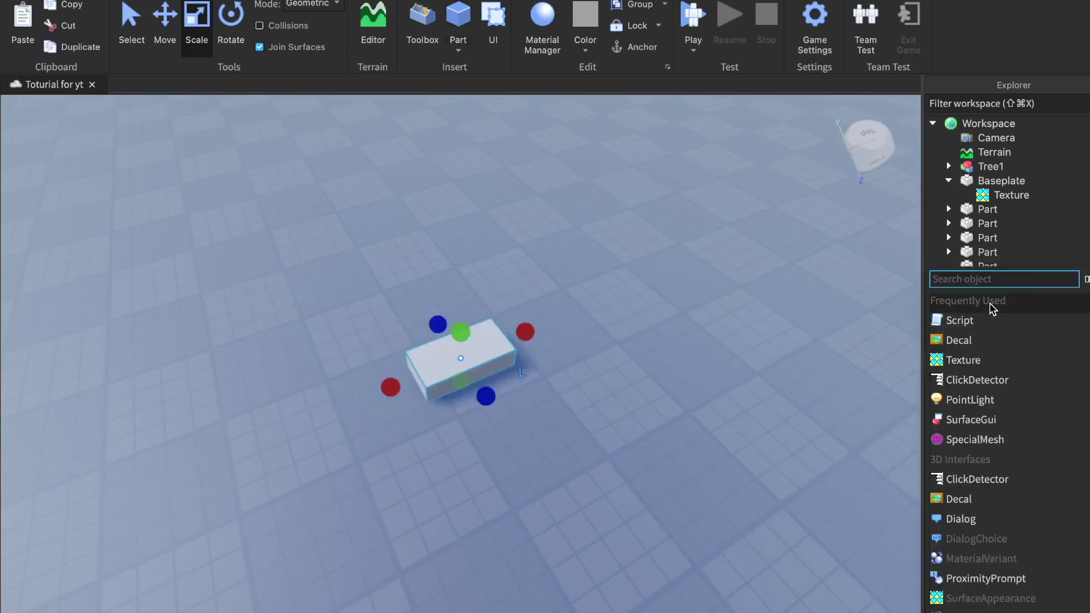
text(spa)
click(989, 302)
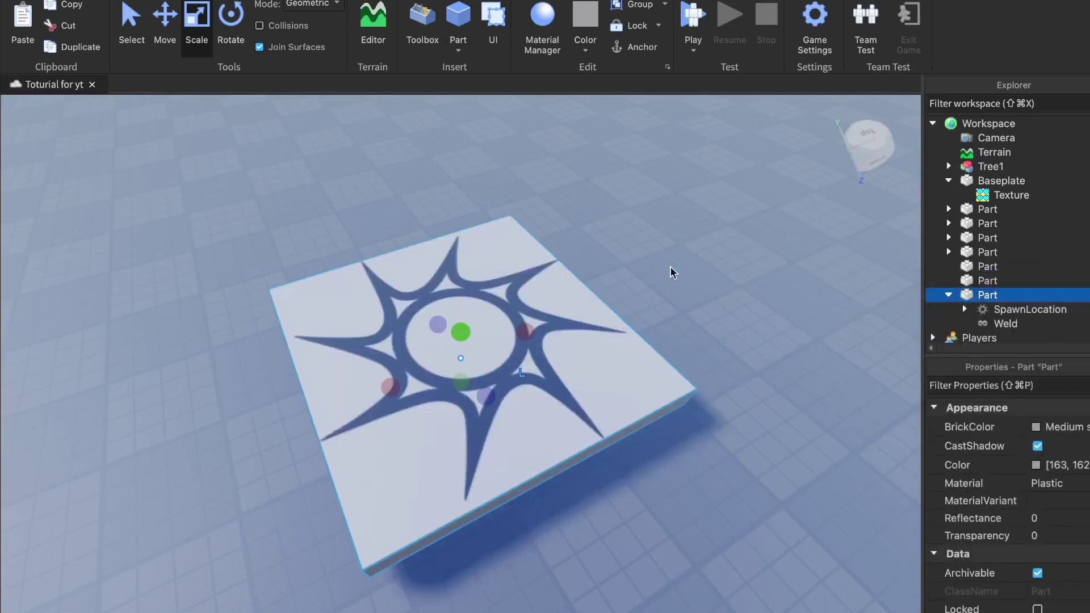
Lower the SpawnLocation vertically with the Move tool so it sits closer to the Baseplate.
click(537, 164)
key(s)
right_drag(538, 165, 465, 275)
key(w)
key(s)
key(w)
key(s)
click(448, 307)
click(164, 28)
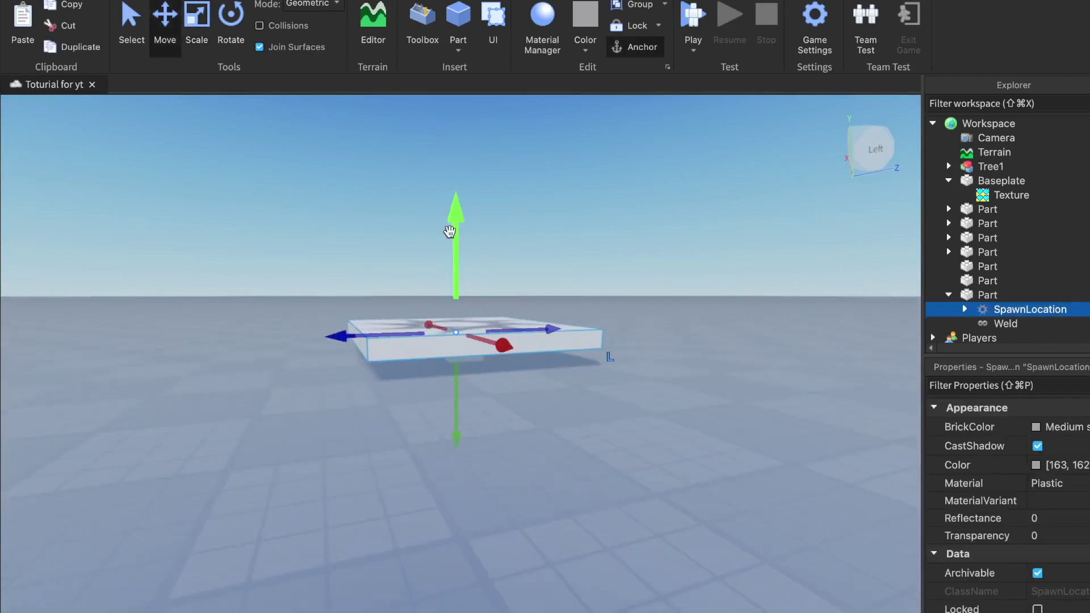
drag(450, 234, 454, 268)
click(518, 246)
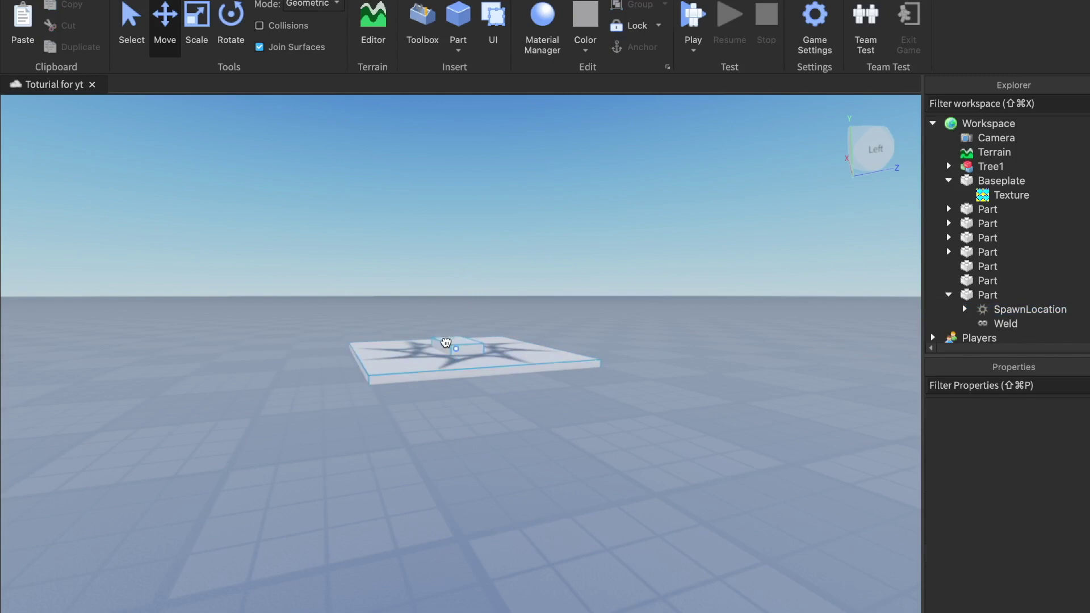
Delete the new block part and its child SpawnLocation, and bring the tree back into view.
click(446, 340)
key(Delete)
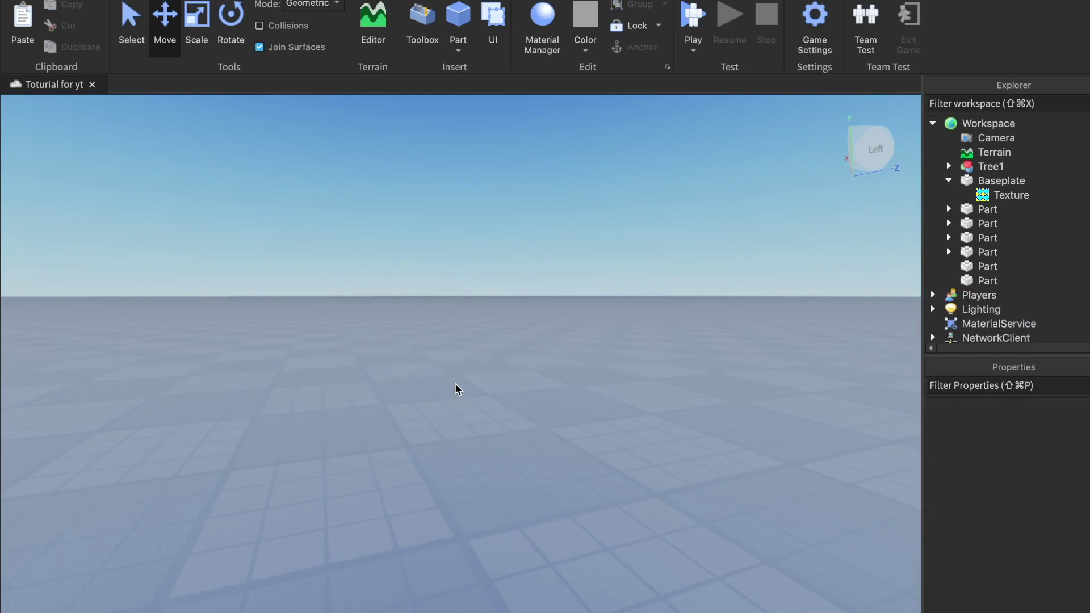
right_drag(516, 278, 520, 217)
key(a)
right_drag(443, 205, 443, 206)
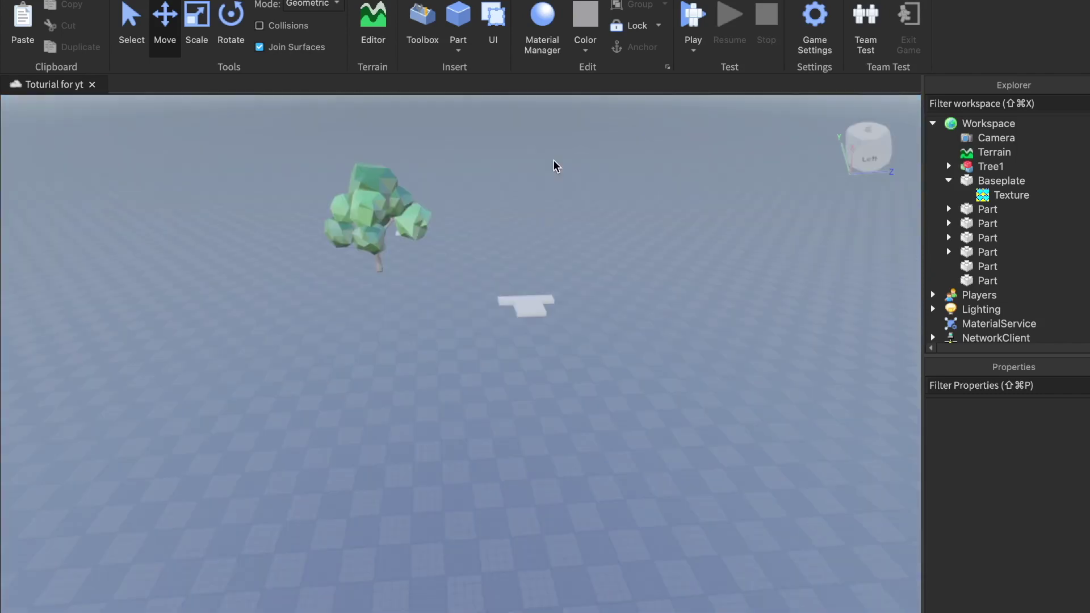
Move the square slab part away from the long white bar so that it stands apart on the Baseplate.
key(d)
key(w)
click(476, 262)
click(559, 148)
key(w)
right_drag(560, 149, 559, 149)
key(s)
key(d)
drag(500, 264, 254, 301)
key(s)
Set the square slab part's color to Black.
click(373, 204)
key(w)
key(a)
right_drag(373, 204, 375, 208)
key(a)
click(420, 328)
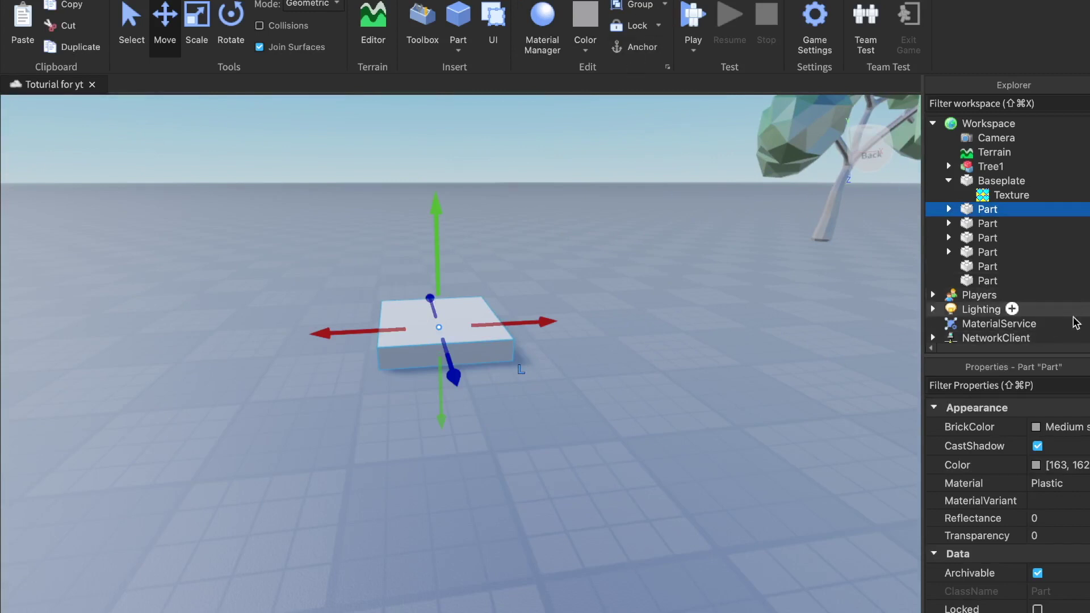
click(592, 35)
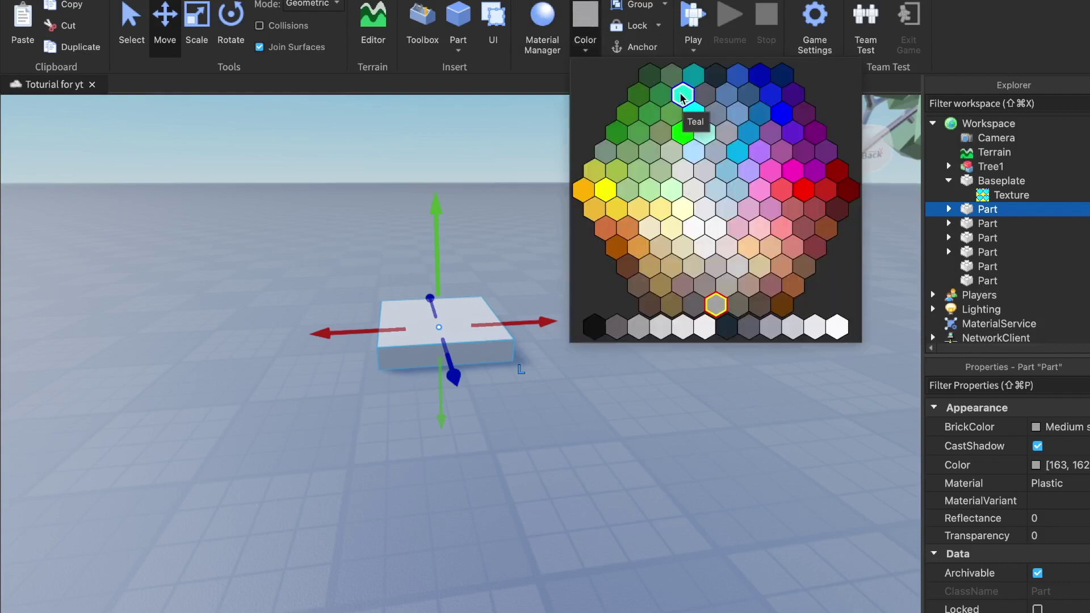
click(716, 73)
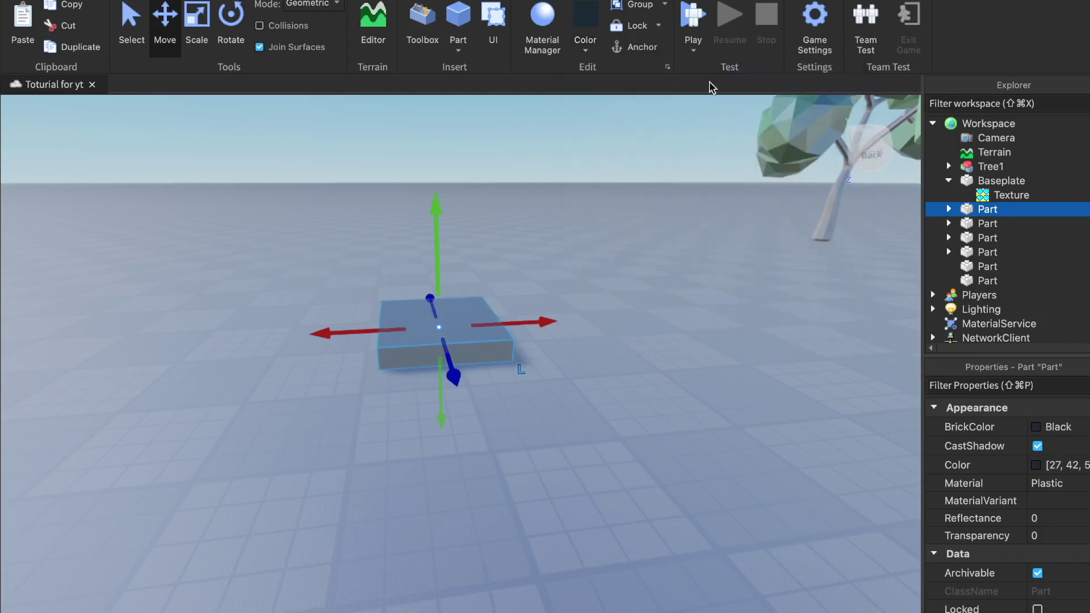
Examine the recolored slab from several angles and distances.
click(565, 158)
scroll(556, 168, up, 3)
right_drag(556, 168, 556, 168)
right_drag(489, 225, 490, 224)
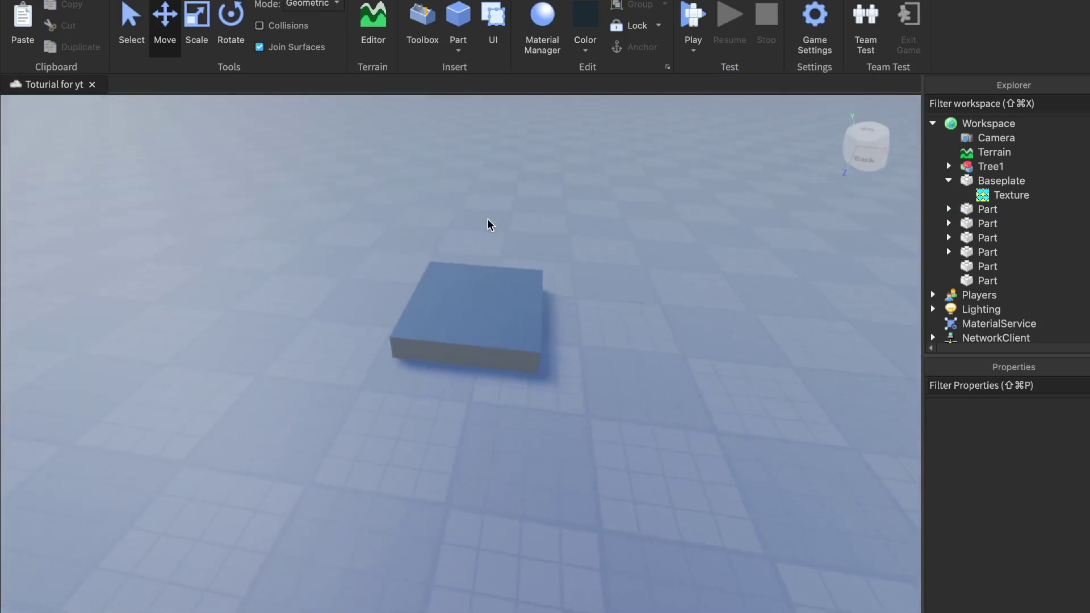
scroll(489, 224, up, 2)
click(486, 284)
click(505, 199)
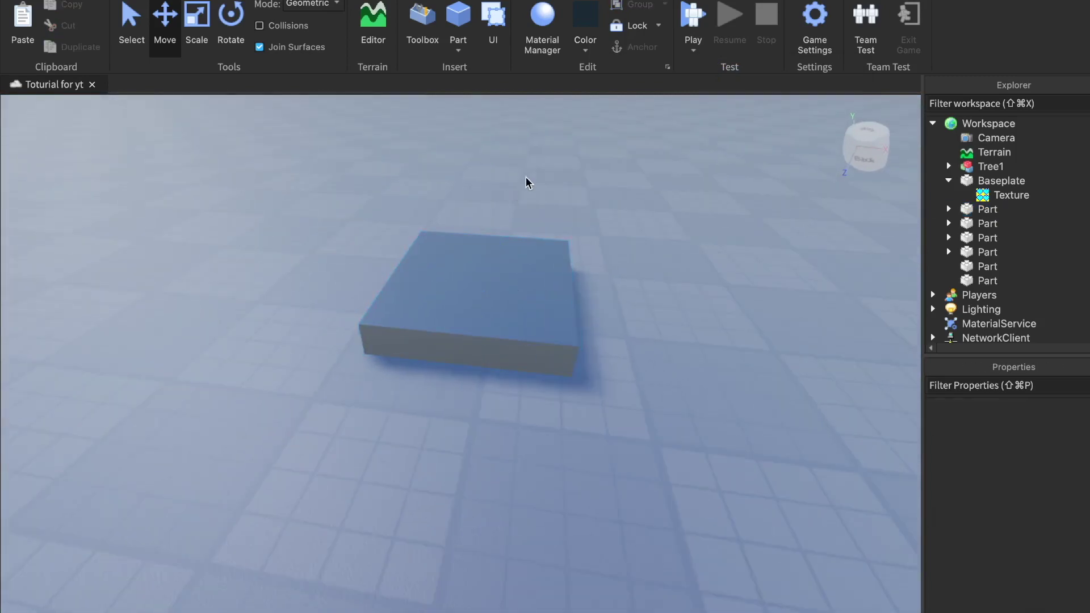
right_drag(528, 182, 490, 208)
scroll(512, 175, up, 3)
scroll(512, 174, down, 5)
scroll(511, 174, down, 4)
Recolor the square slab part bright yellow and check it up close.
click(464, 309)
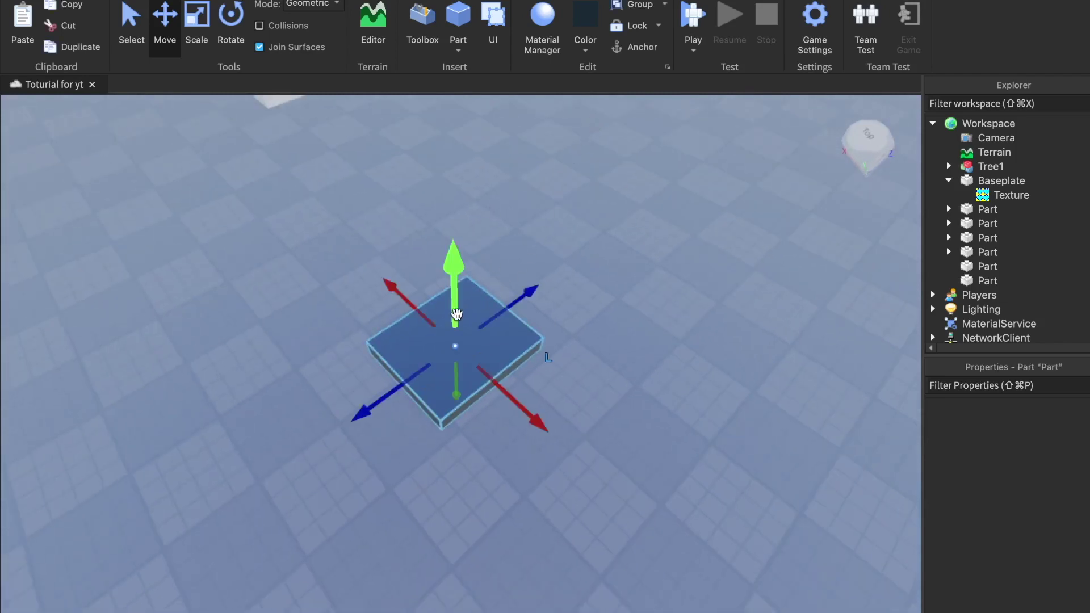
click(584, 52)
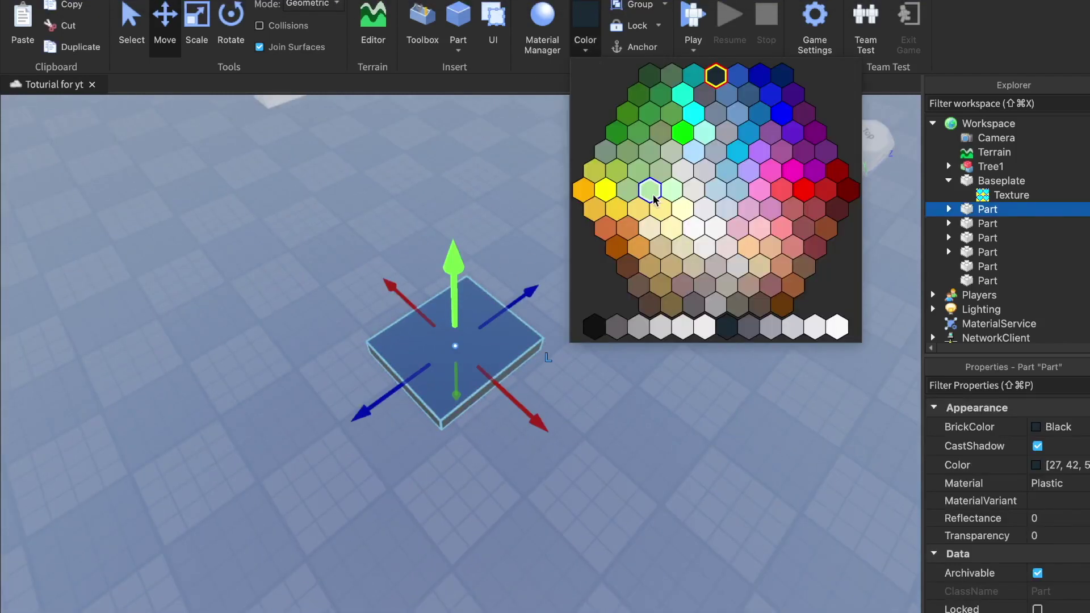
click(605, 190)
click(547, 205)
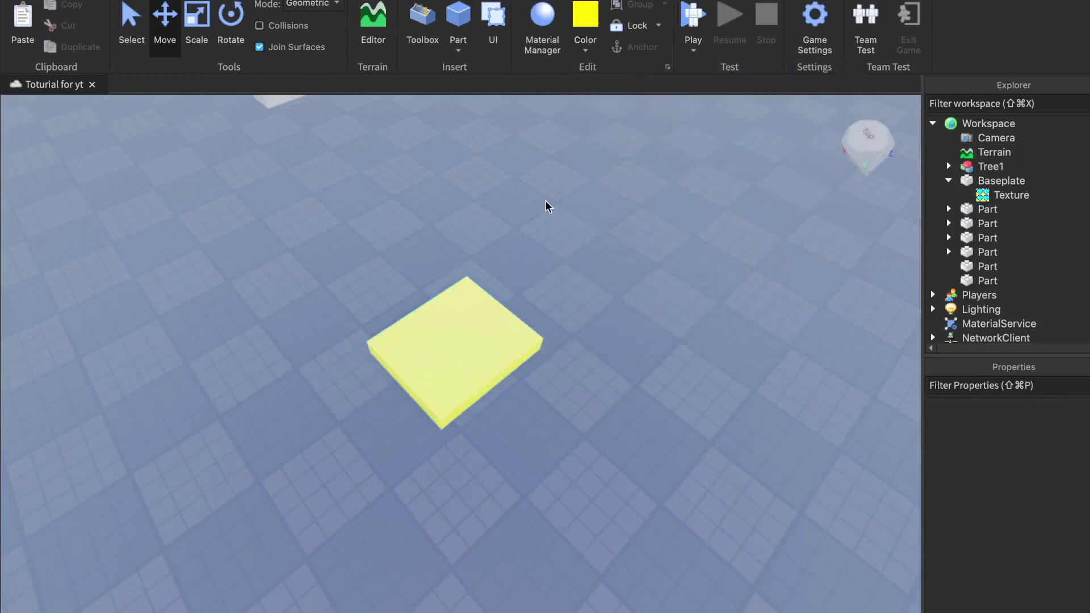
scroll(547, 204, up, 6)
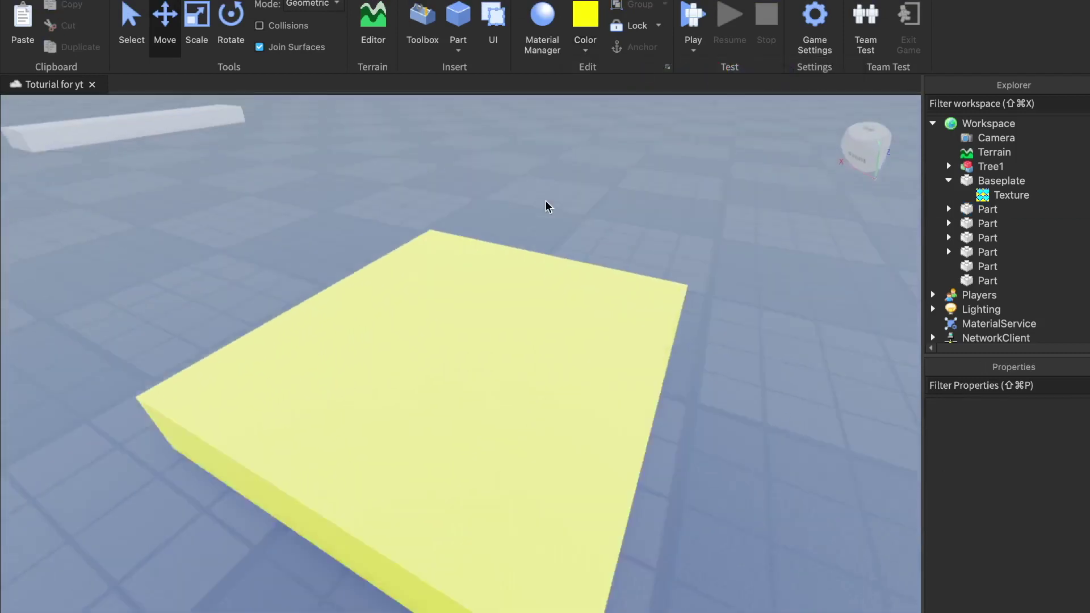
scroll(547, 206, down, 6)
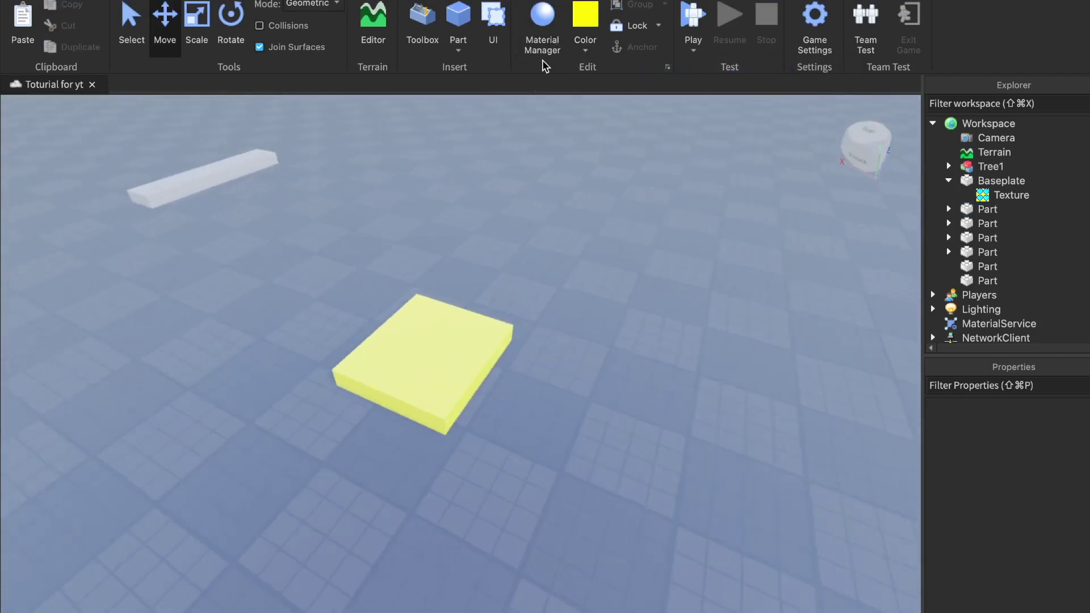
Browse the Concrete, Fabric, Ground and Metal categories in the Material Manager and apply Corroded Metal to the yellow slab.
click(426, 365)
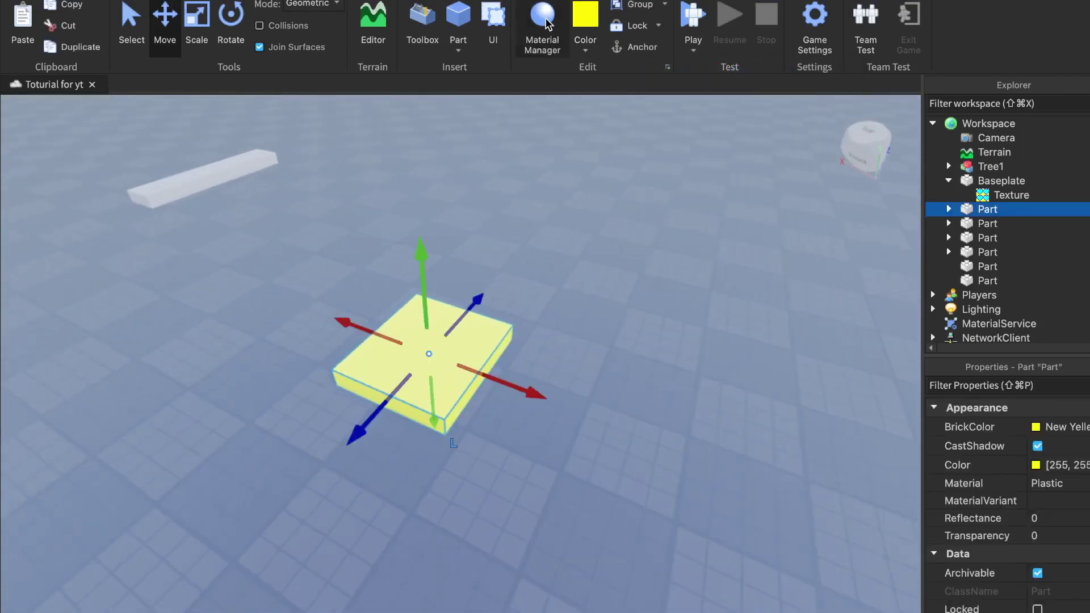
click(544, 22)
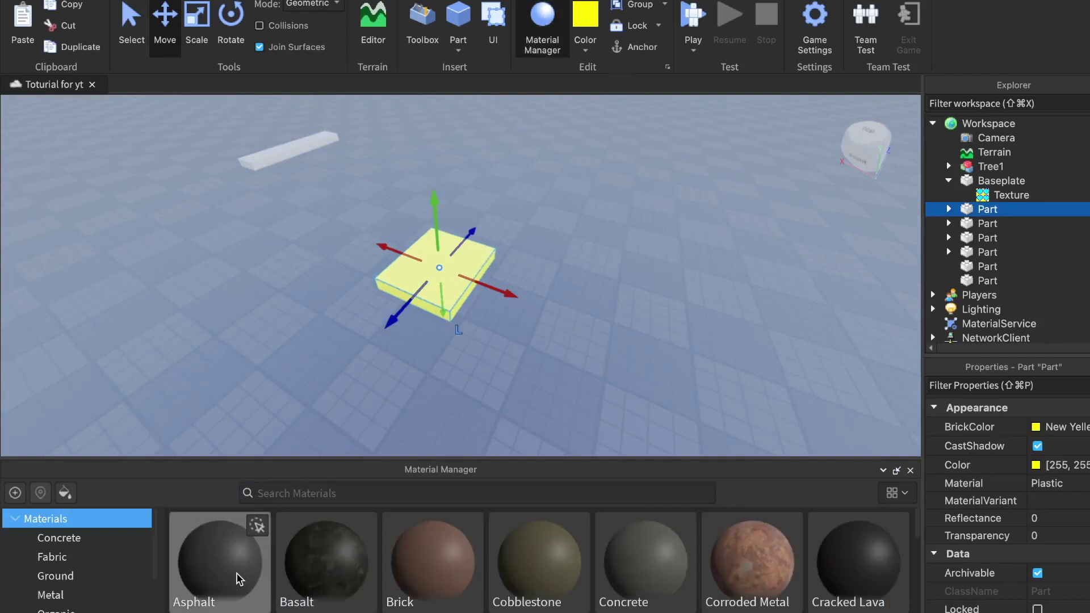
click(103, 539)
click(86, 558)
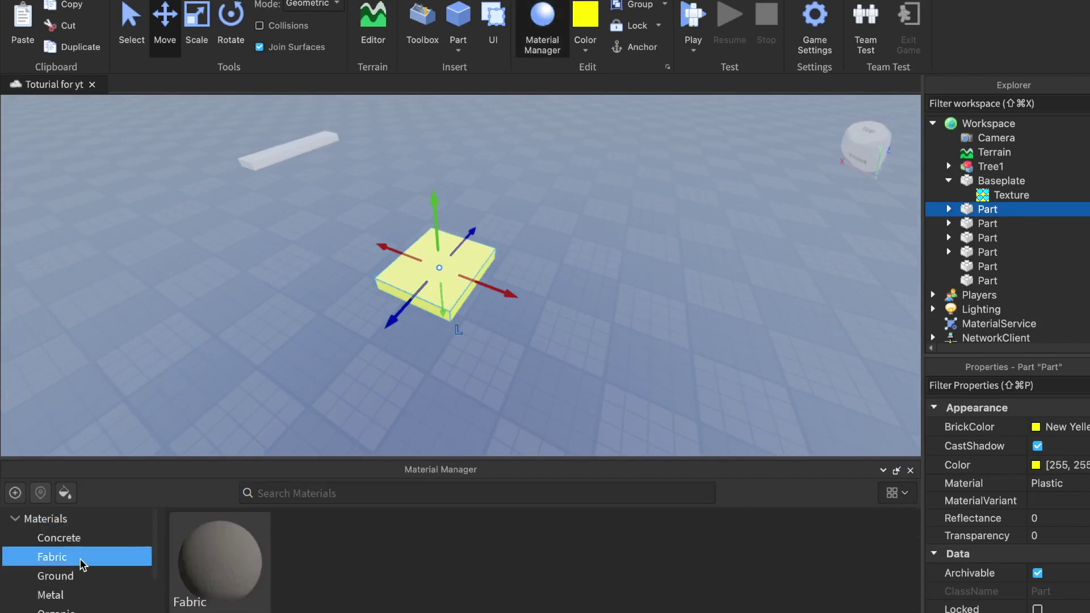
click(79, 592)
click(78, 577)
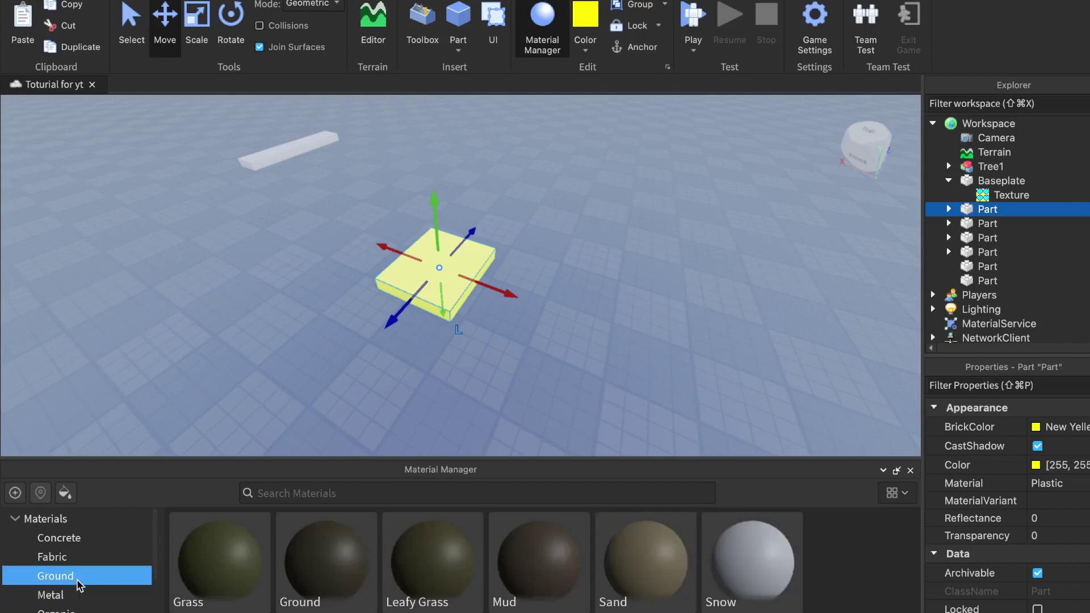
click(80, 595)
click(204, 570)
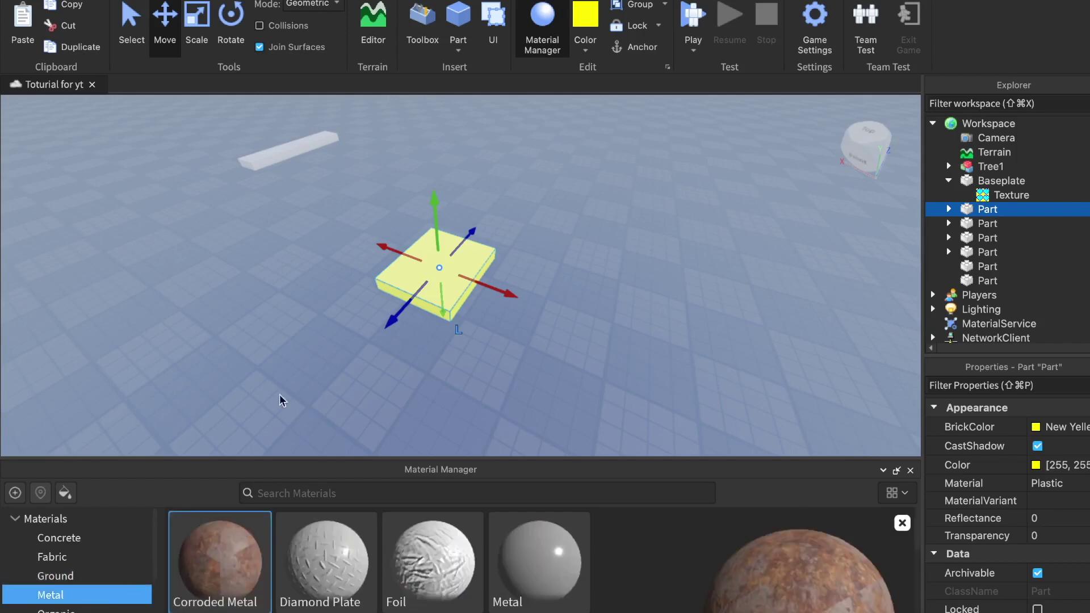
mouse_move(239, 557)
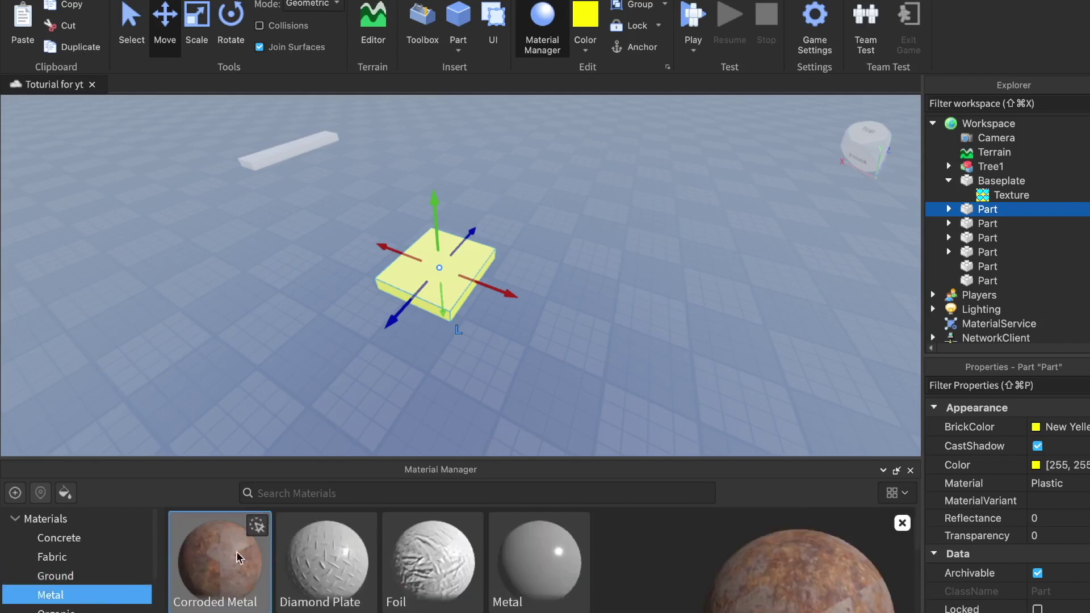
click(258, 525)
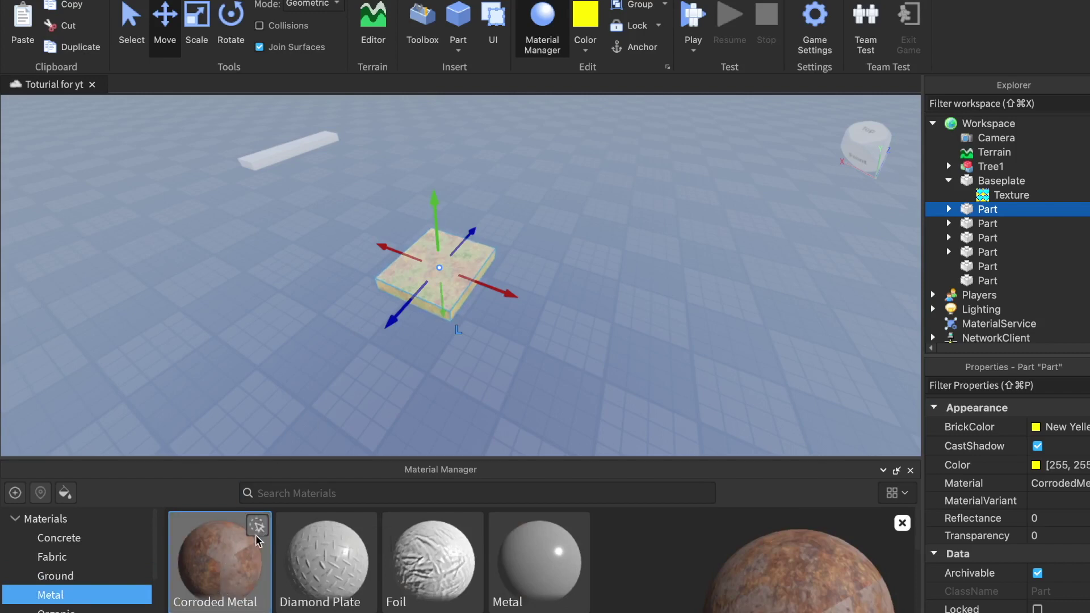
Apply the Organic material Glacier to the yellow slab, and replace it with Salt.
click(57, 610)
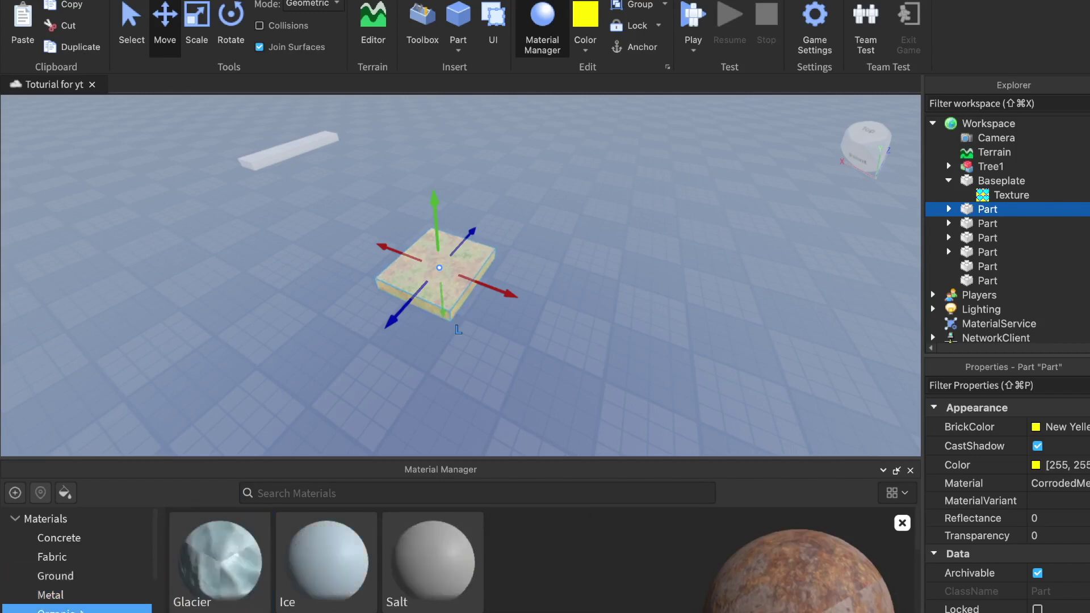
click(256, 526)
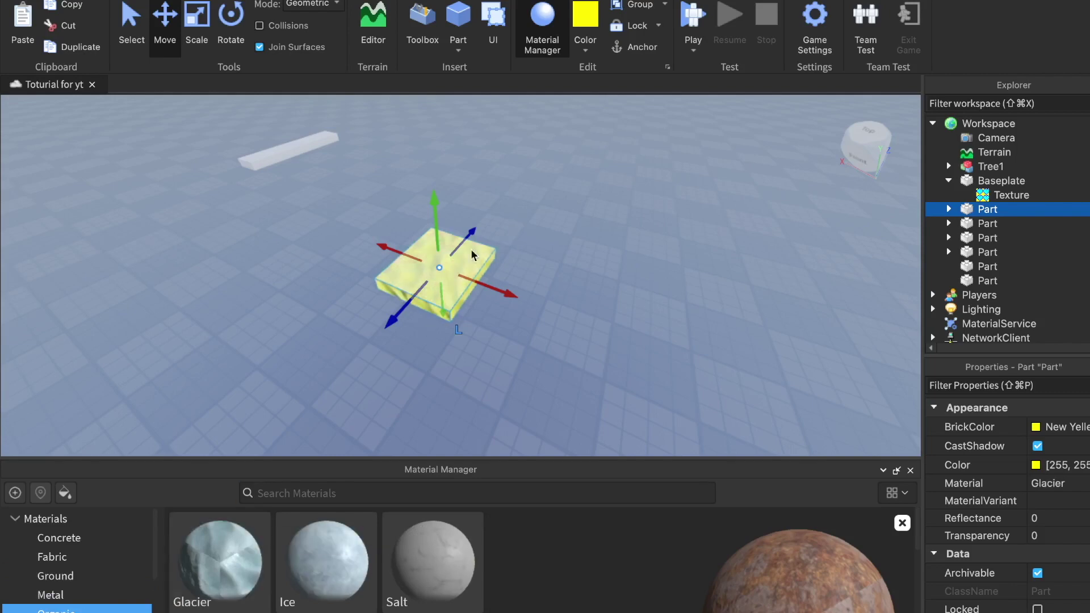
click(428, 564)
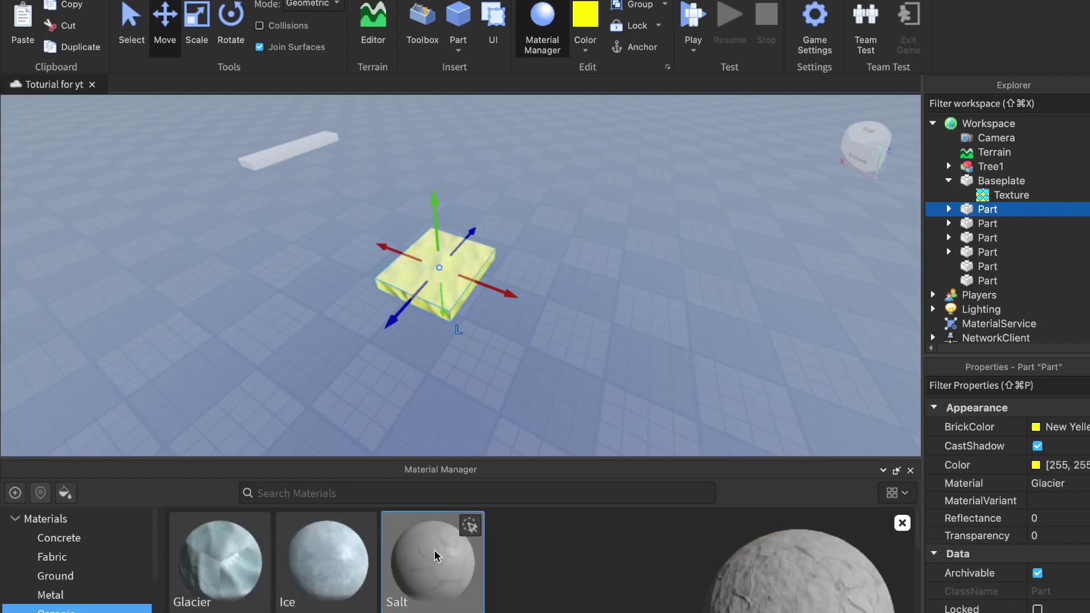
click(471, 526)
click(558, 275)
scroll(560, 271, down, 5)
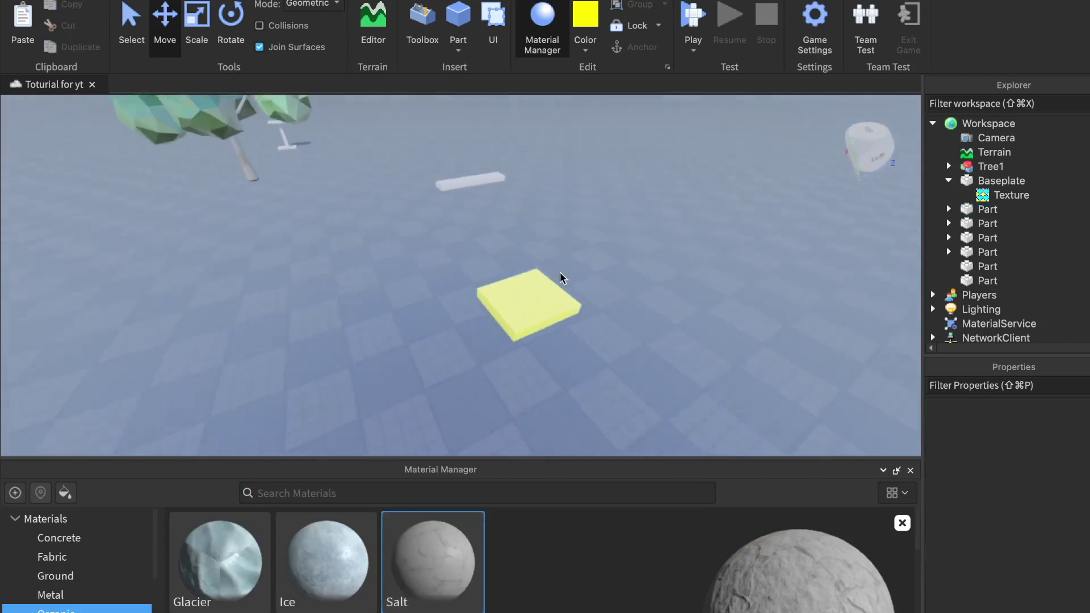
Group the yellow slab and the two bar parts into one model, and ungroup them again.
click(465, 190)
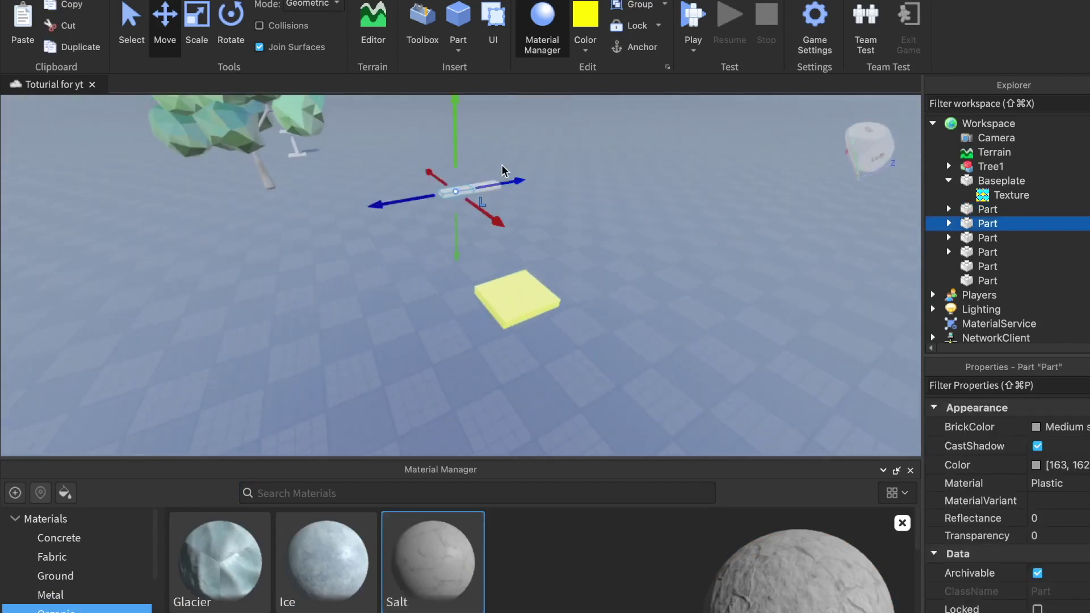
click(494, 150)
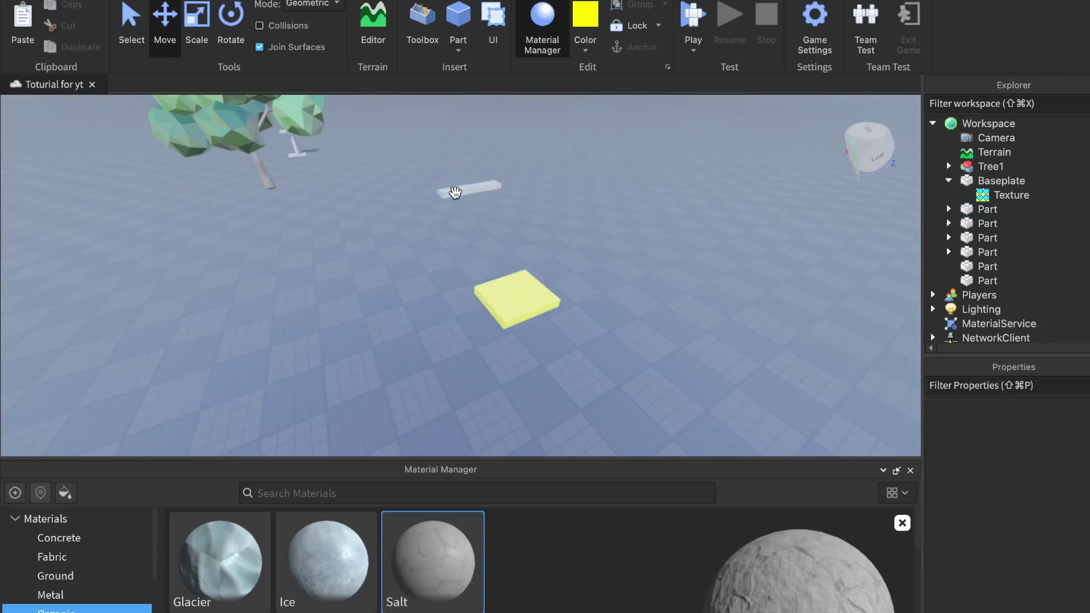
click(455, 192)
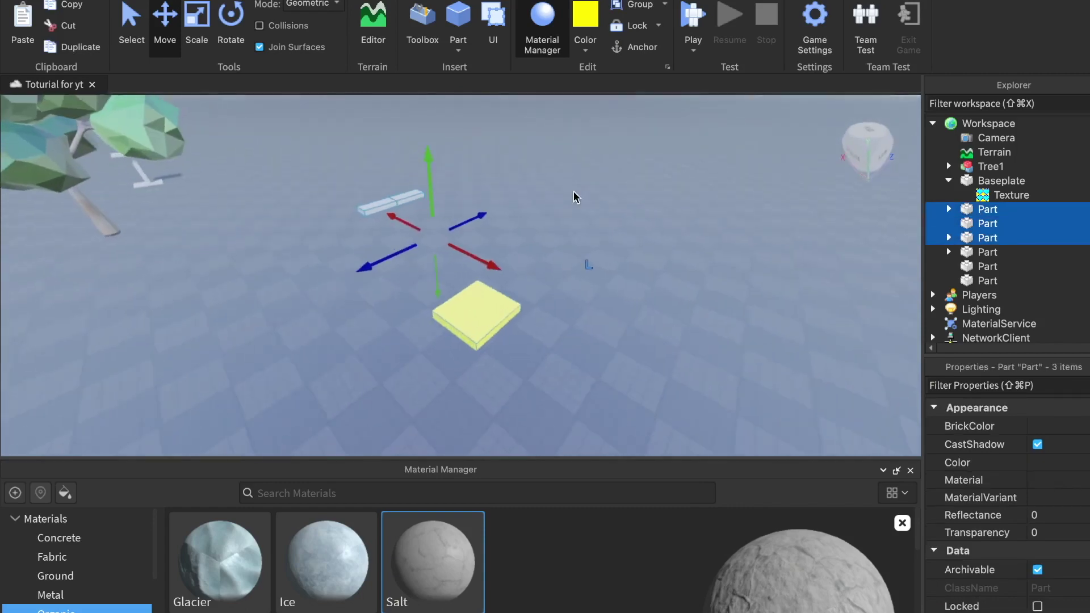
key(w)
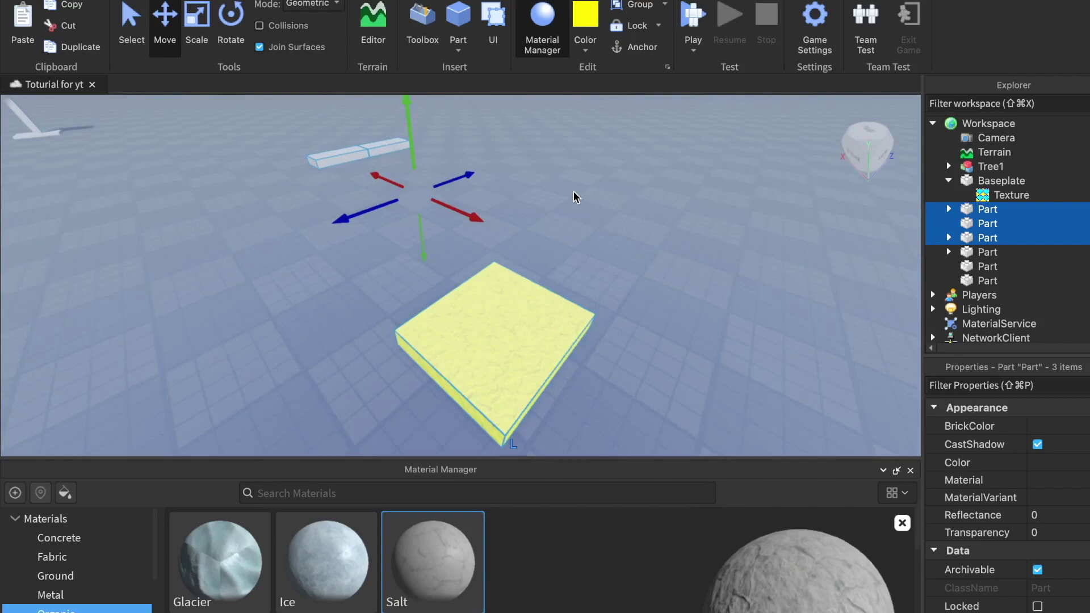
key(super+g)
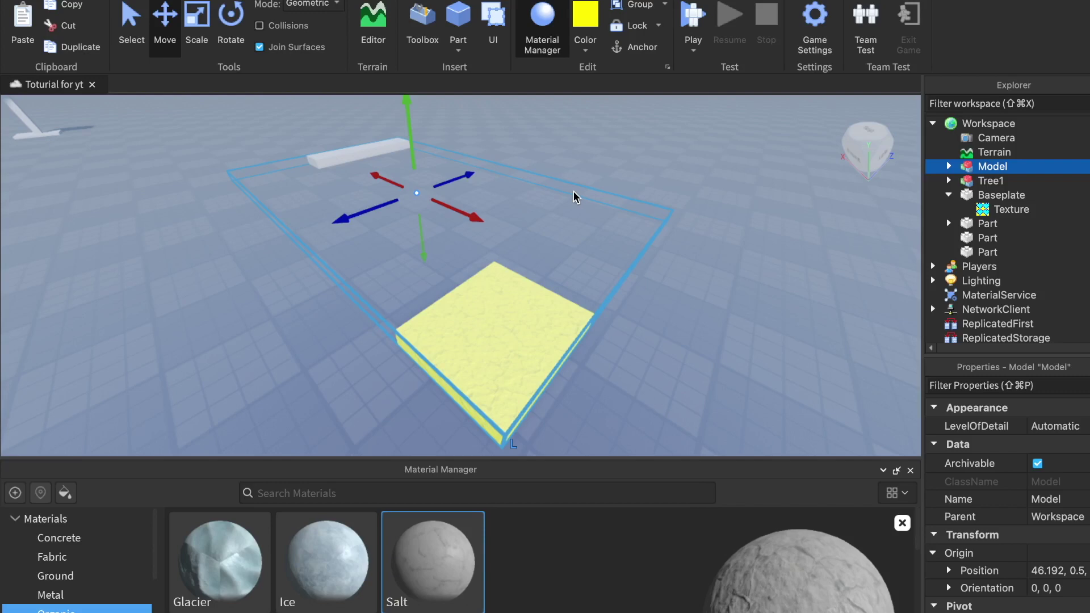
key(super+u)
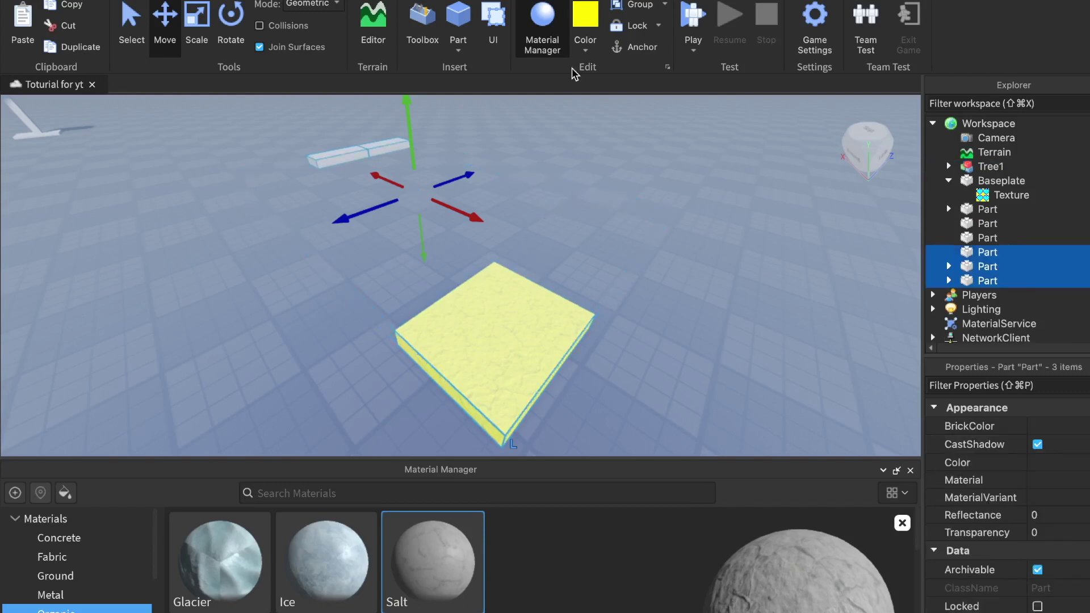
Activate the Terrain Editor's Add tool over an empty area of the Baseplate, and close the Material Manager.
right_drag(465, 151, 465, 151)
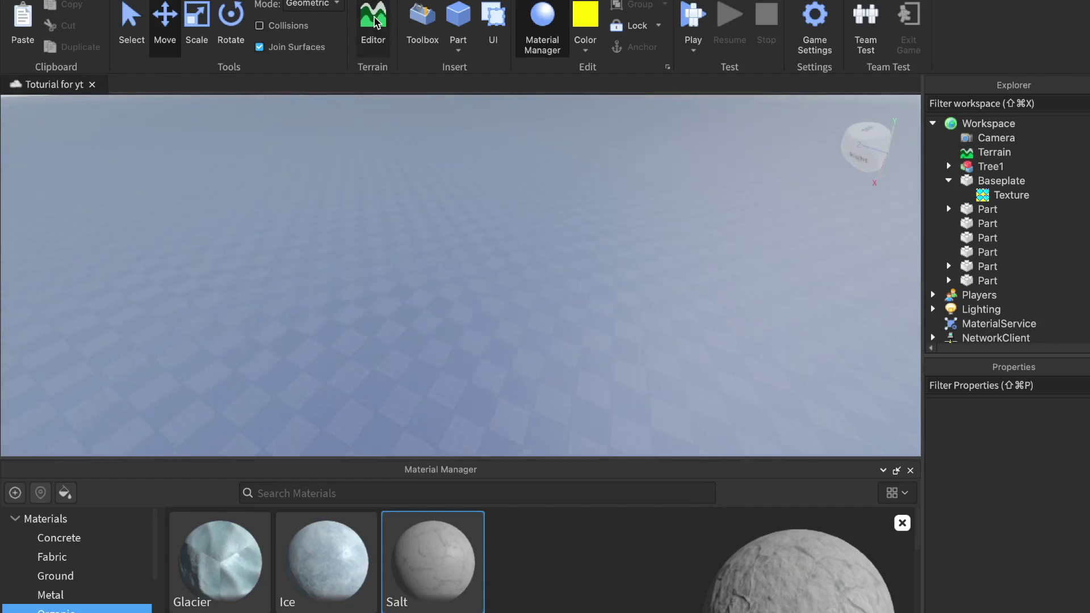
click(373, 25)
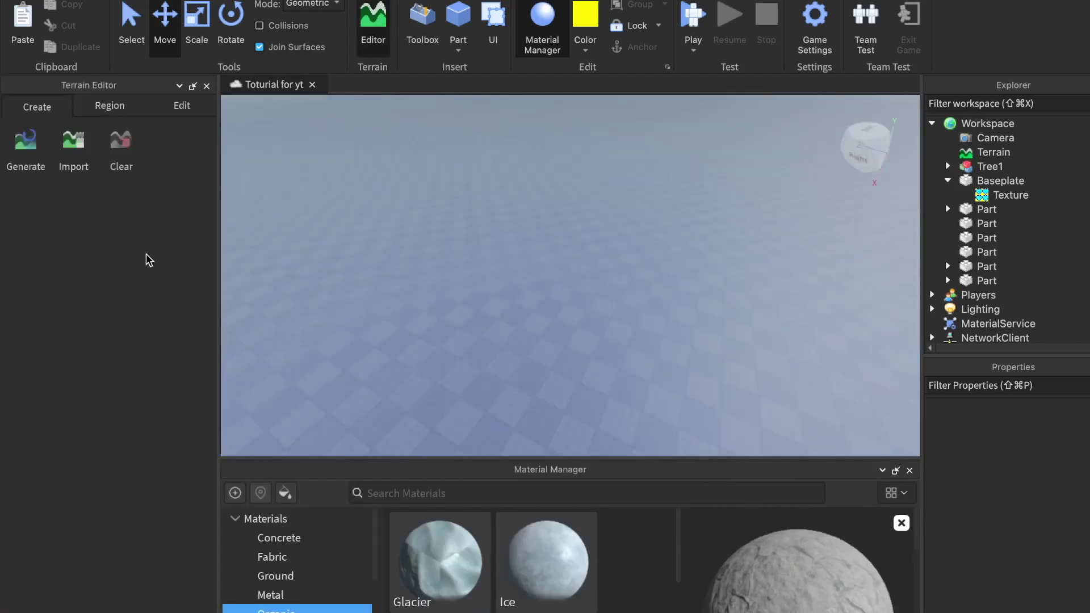
click(118, 111)
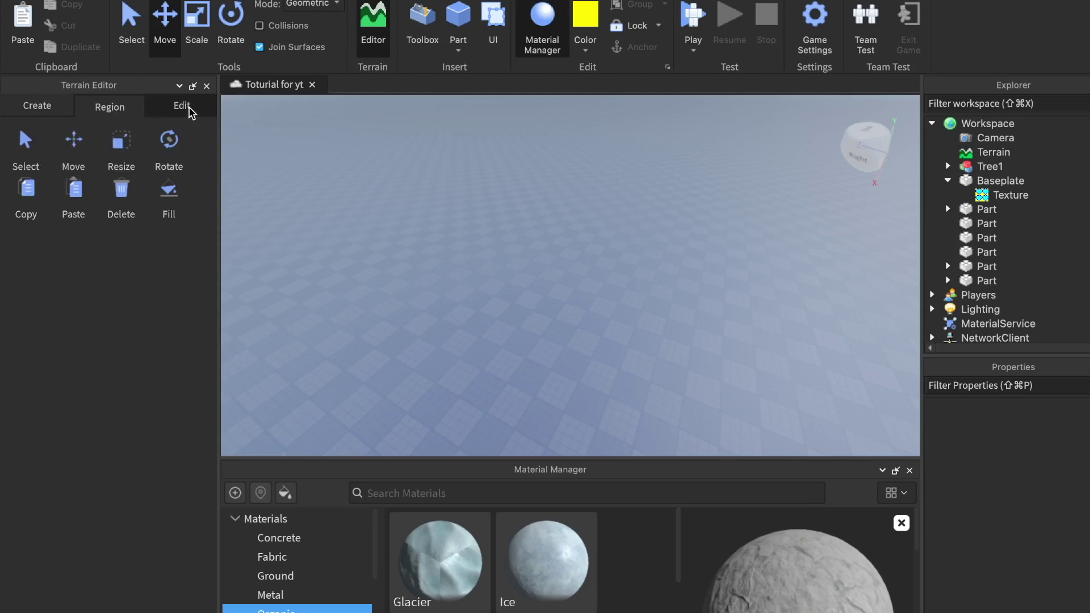
click(189, 111)
click(25, 147)
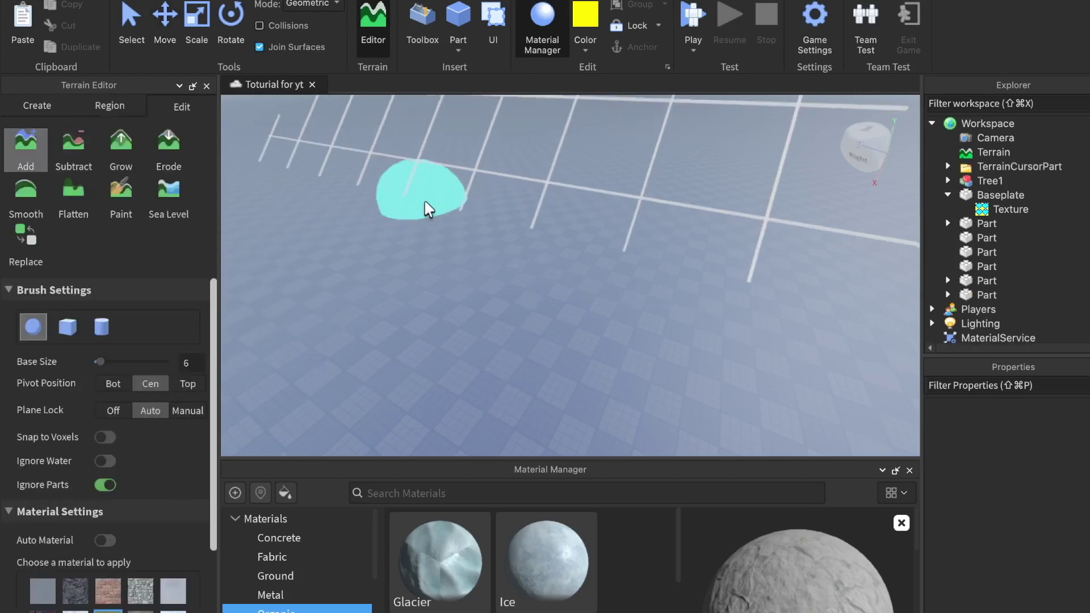
right_drag(425, 202, 426, 202)
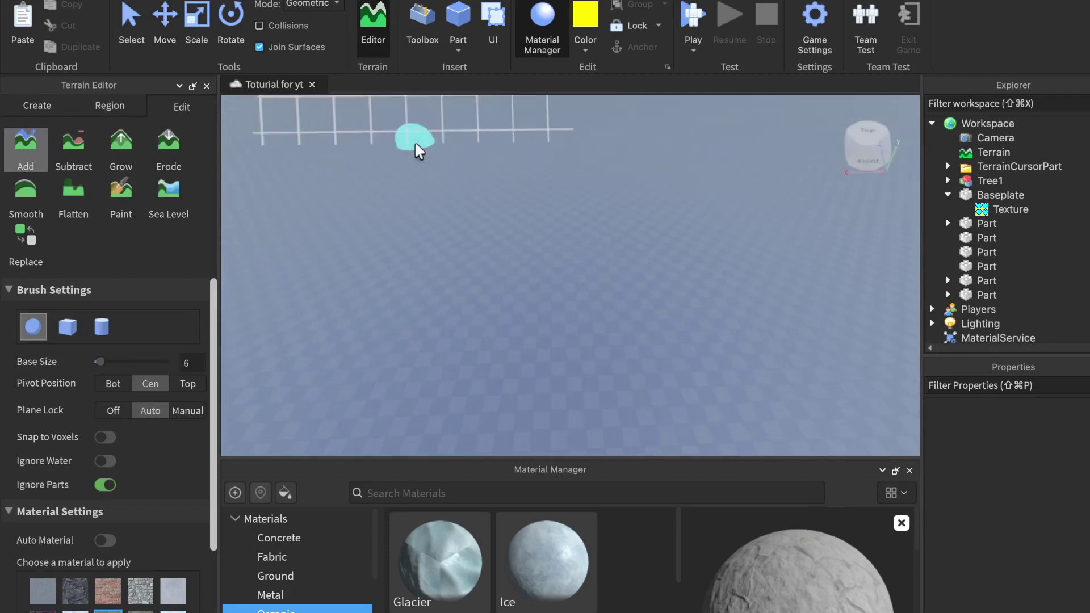
scroll(418, 152, up, 10)
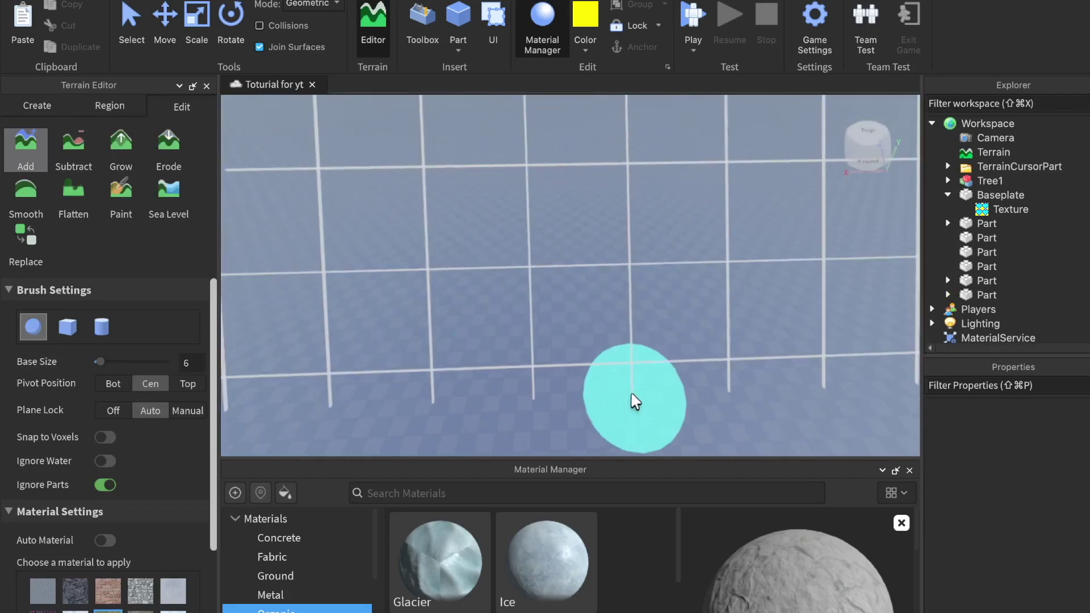
right_drag(635, 401, 634, 402)
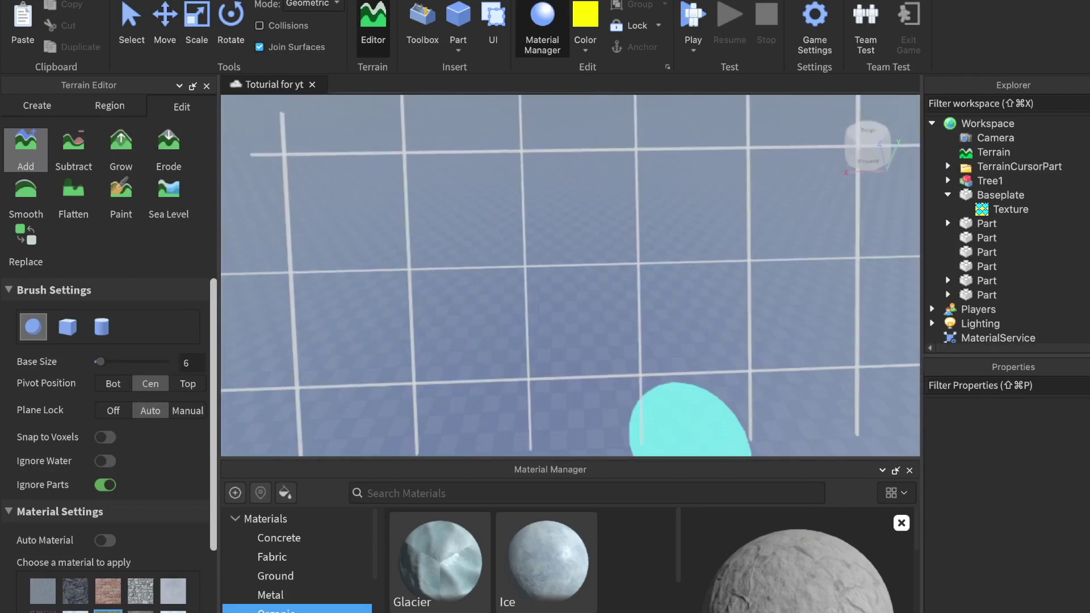
click(911, 470)
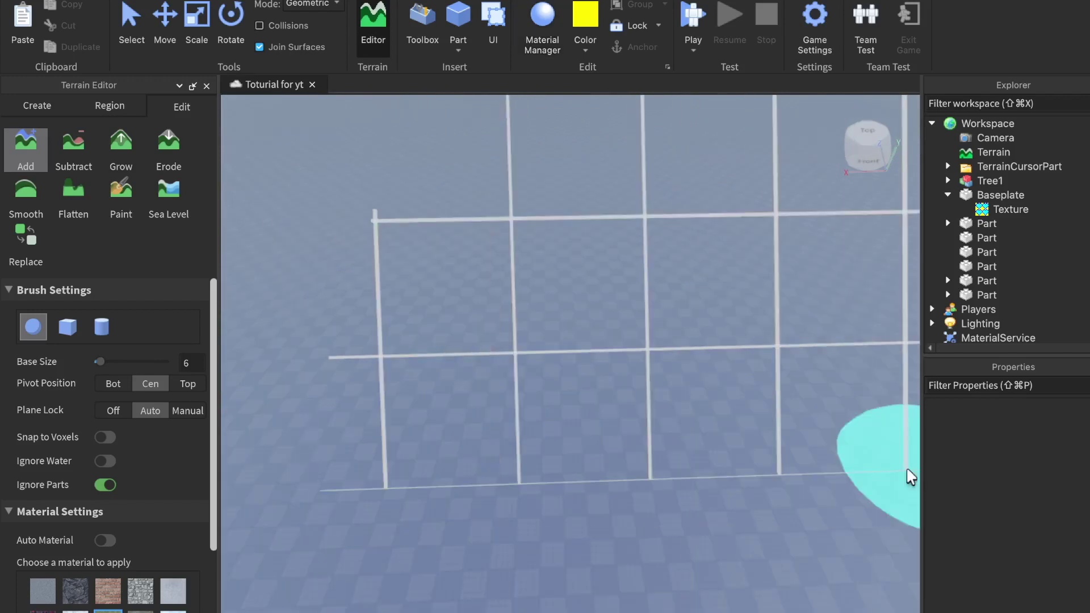
Paint a tall rocky mountain and a grassy landmass onto the empty Baseplate with the spherical Add terrain brush at base size 6.
scroll(510, 244, down, 10)
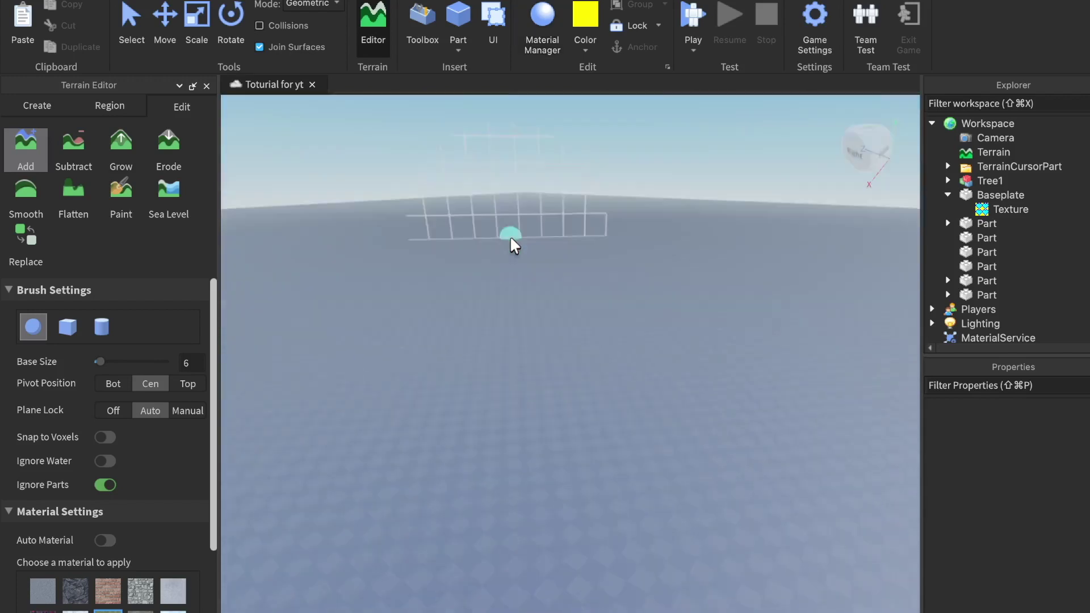
right_drag(510, 238, 511, 238)
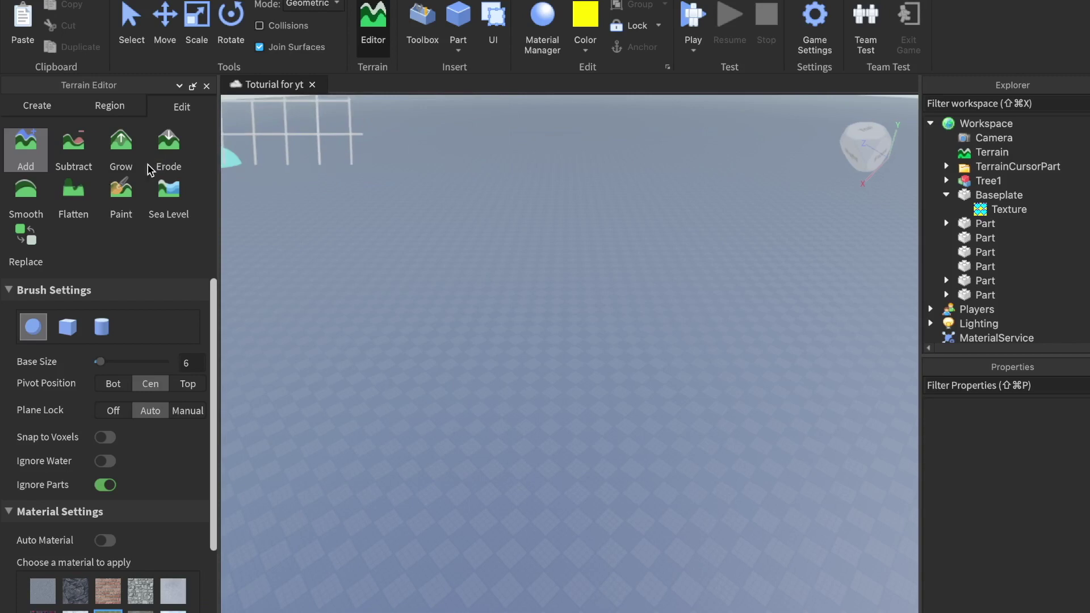
mouse_move(375, 270)
mouse_down()
mouse_move(378, 227)
mouse_move(441, 190)
mouse_move(455, 245)
mouse_move(397, 244)
mouse_up()
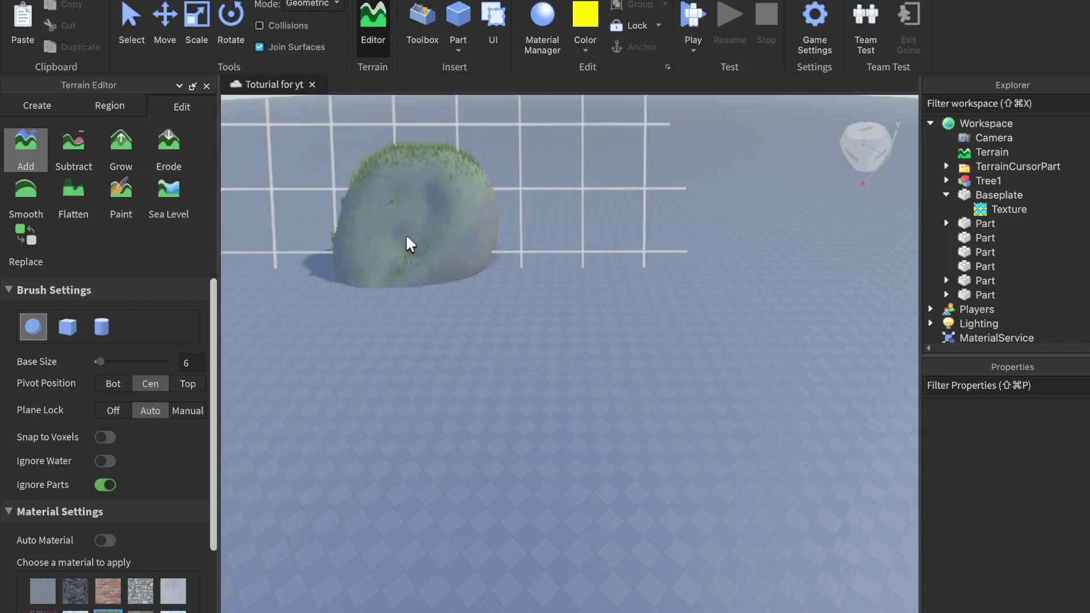
key(s)
key(a)
mouse_move(329, 272)
mouse_down()
mouse_move(401, 178)
mouse_move(344, 307)
mouse_move(409, 138)
mouse_move(318, 304)
mouse_move(454, 244)
mouse_up()
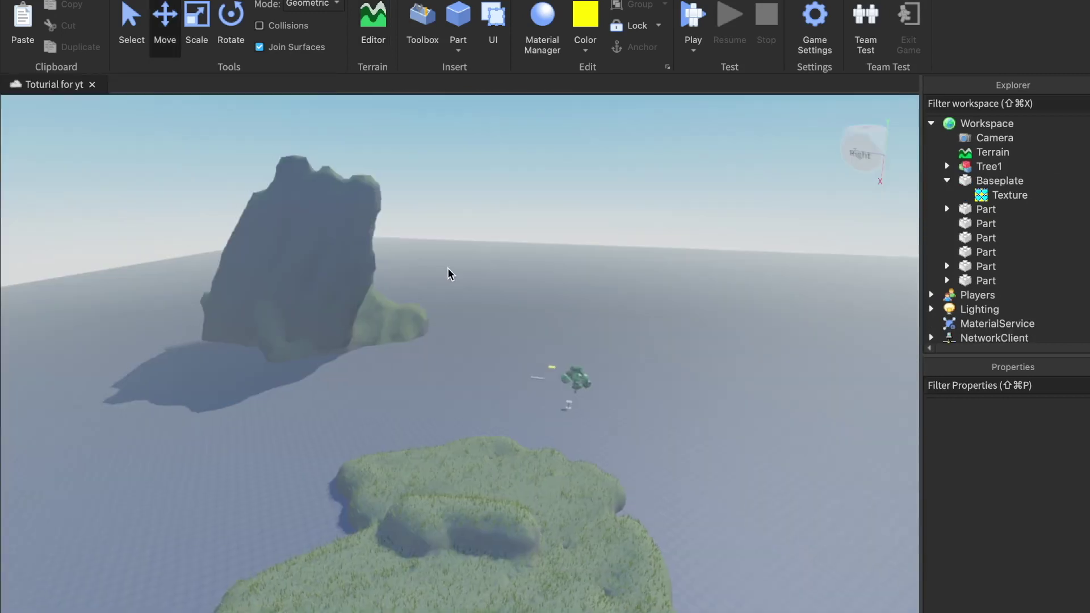
Insert a new yellow part on an open stretch of the Baseplate away from the terrain.
right_drag(448, 268, 449, 269)
right_drag(429, 314, 428, 320)
key(w)
right_drag(478, 228, 479, 233)
key(w)
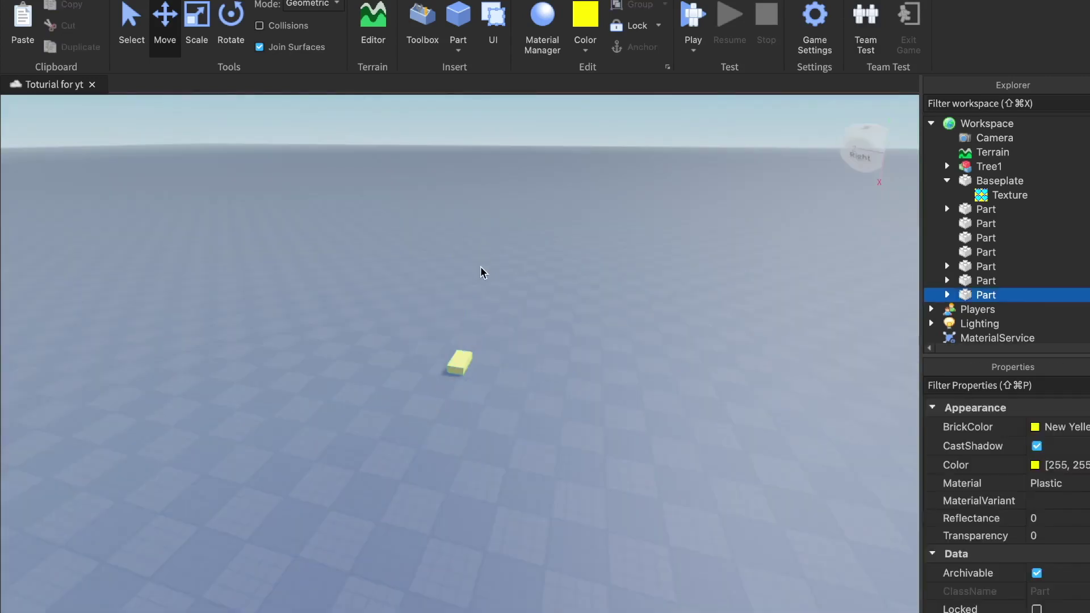
click(488, 267)
scroll(488, 267, up, 5)
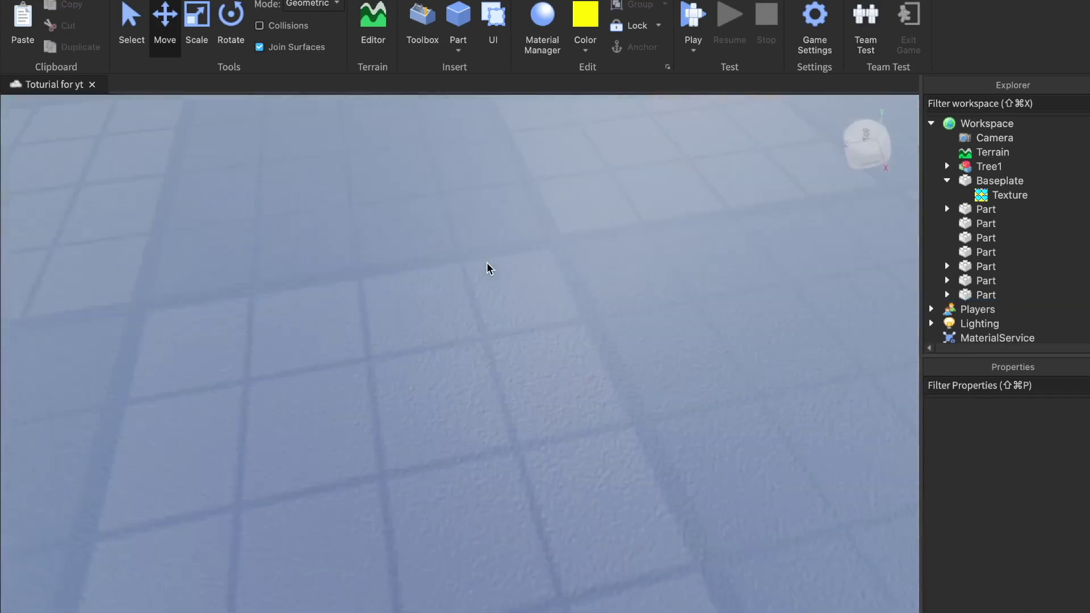
scroll(487, 267, down, 8)
Move the new yellow part across the Baseplate to an empty area clear of the tree and terrain.
click(439, 290)
drag(419, 312, 644, 156)
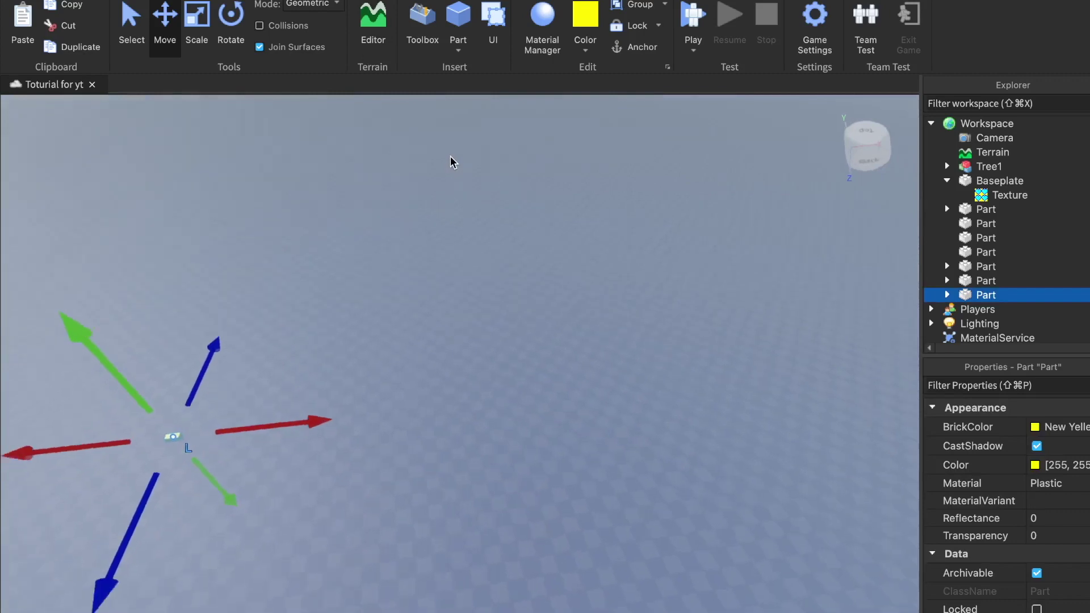
right_drag(451, 159, 451, 159)
click(451, 159)
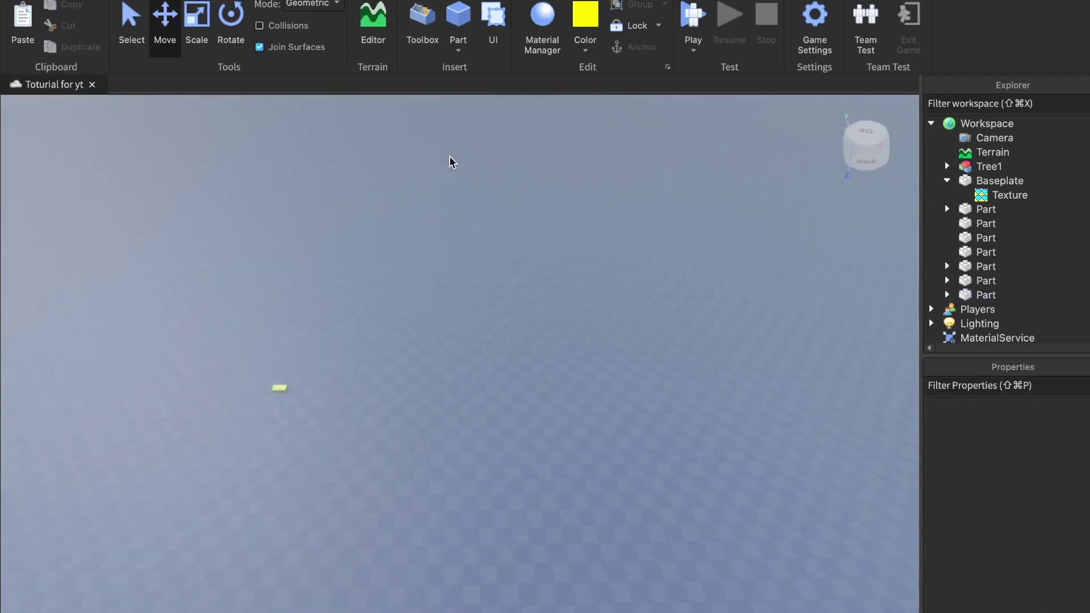
right_drag(377, 215, 410, 222)
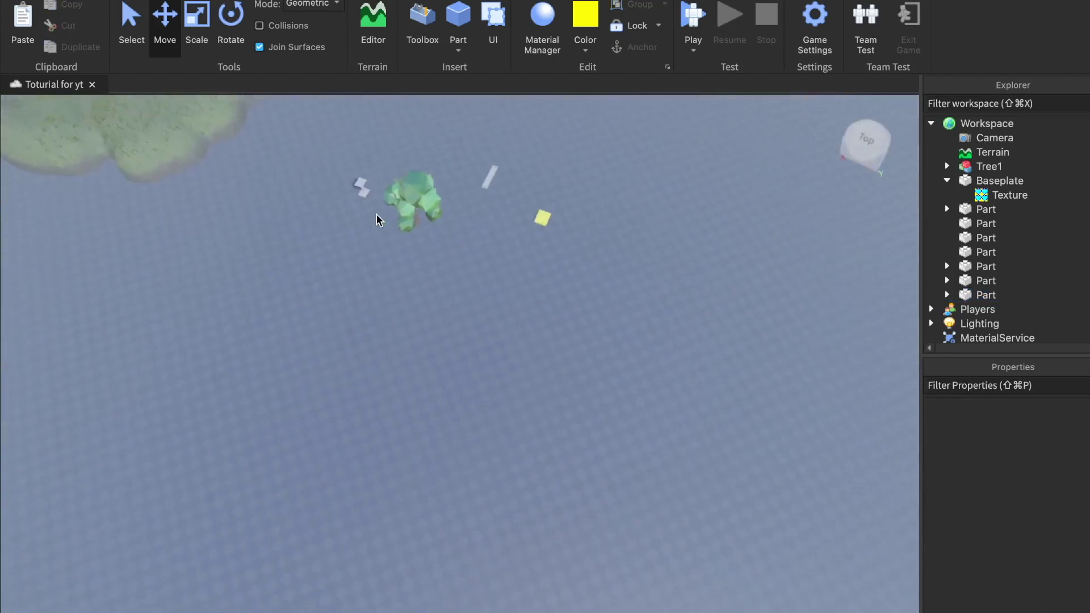
right_drag(376, 214, 376, 213)
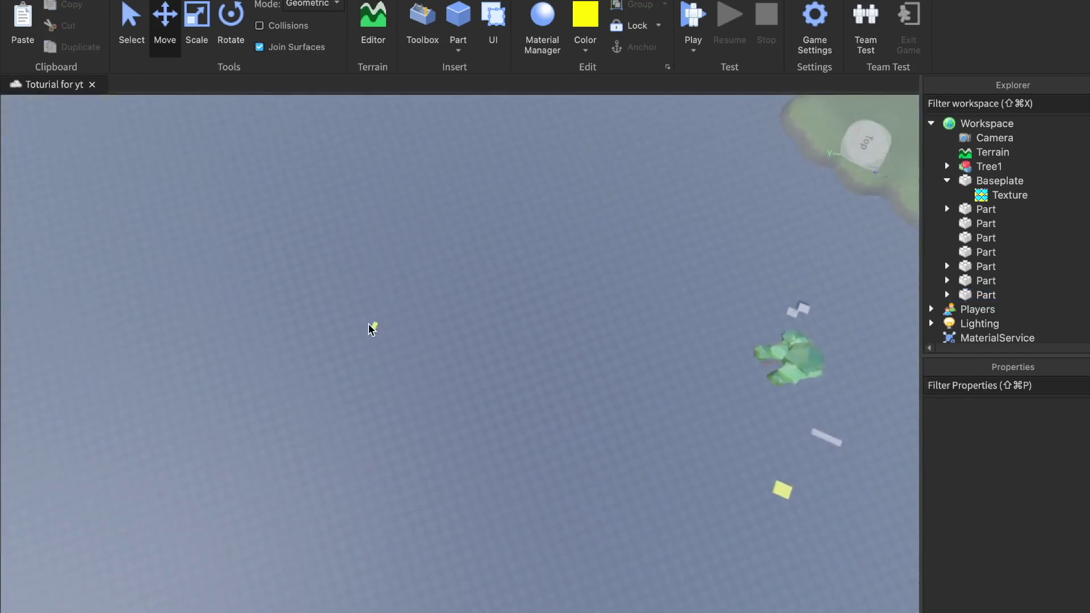
Scale the new yellow part lengthwise into a thin strip about 612 studs long.
click(373, 326)
key(super+3)
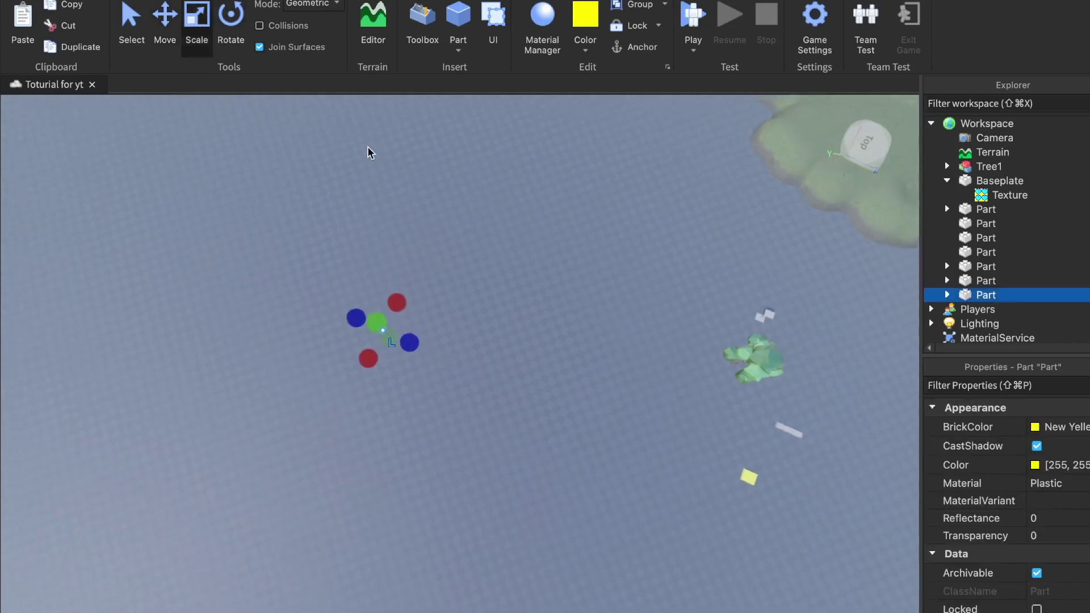
key(s)
right_drag(471, 190, 471, 201)
drag(432, 394, 418, 80)
right_drag(427, 220, 427, 220)
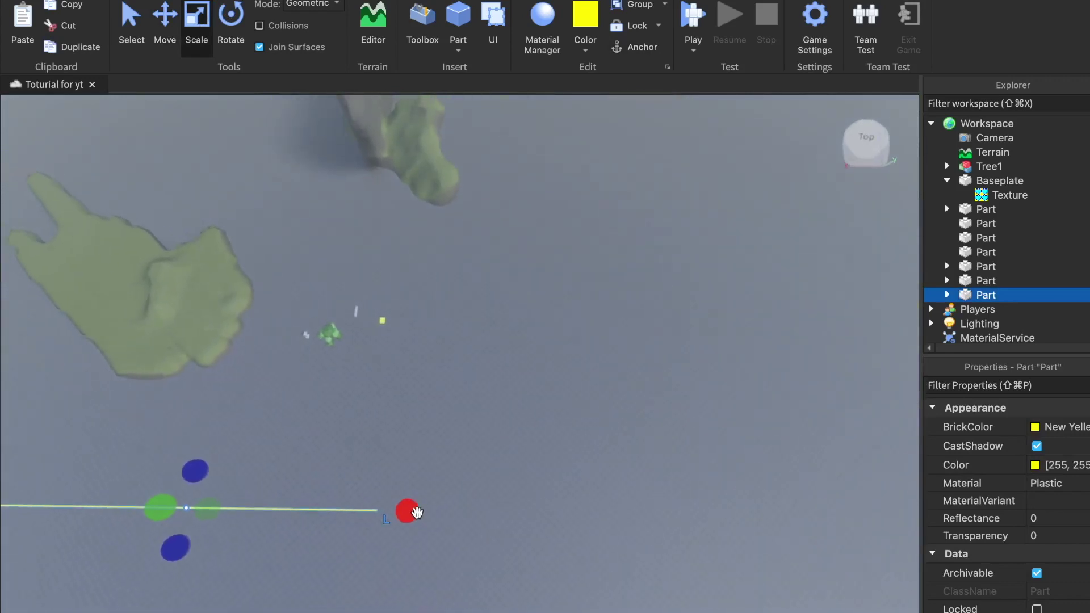
drag(418, 511, 637, 481)
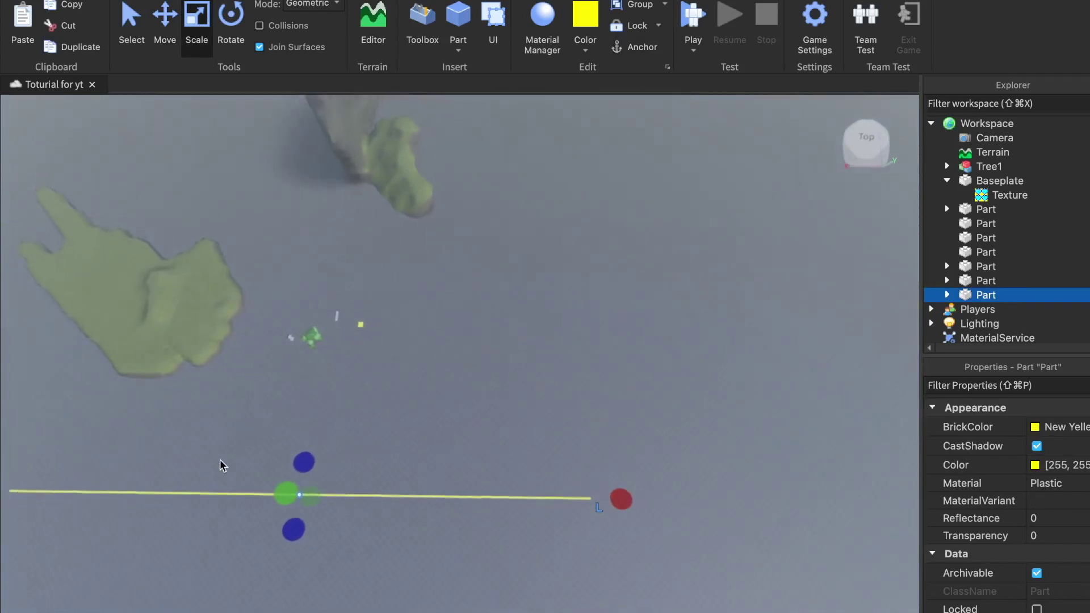
Scale the yellow strip upward to about 242 studs high to form a large wall.
drag(280, 486, 237, 407)
right_drag(390, 372, 391, 372)
key(d)
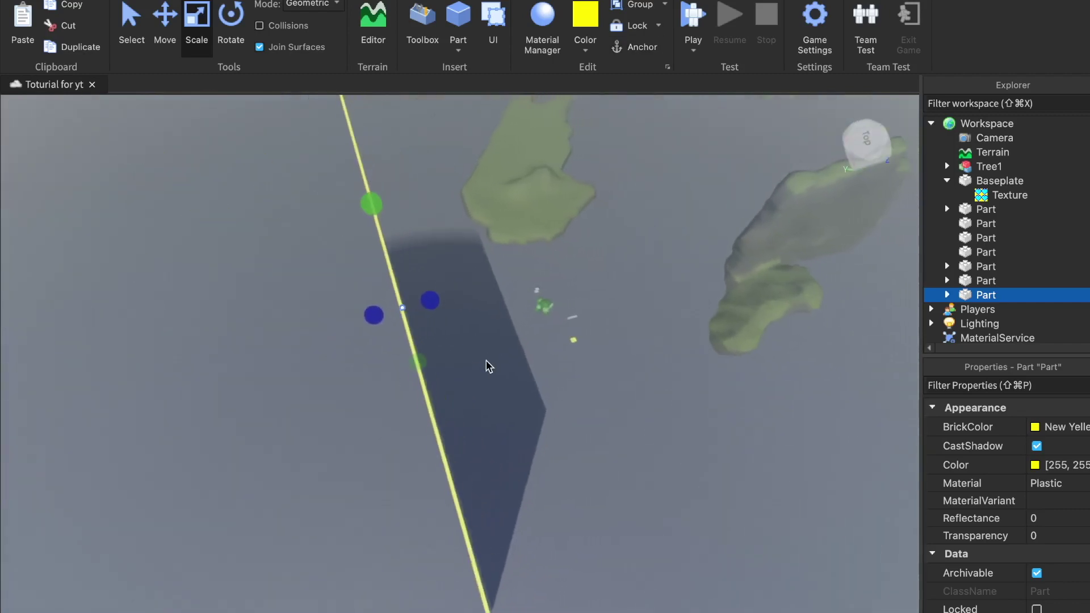
click(485, 360)
key(d)
key(w)
right_drag(482, 360, 482, 358)
key(s)
scroll(483, 357, down, 2)
click(460, 335)
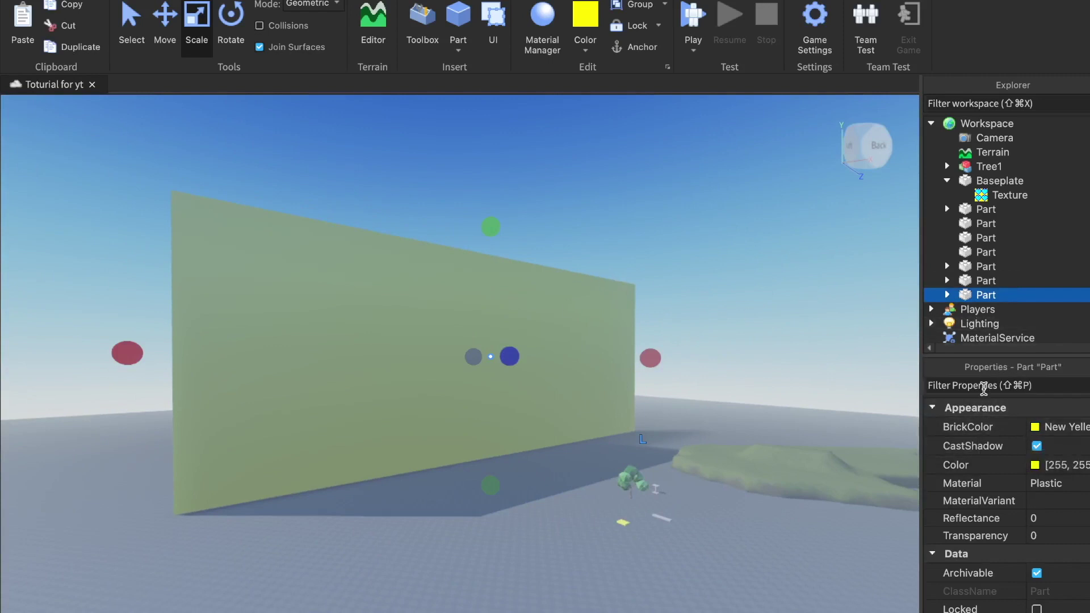
Review the Model, Avatar and View tool sets, and look through the yellow wall's properties from Appearance to Assembly.
click(375, 1)
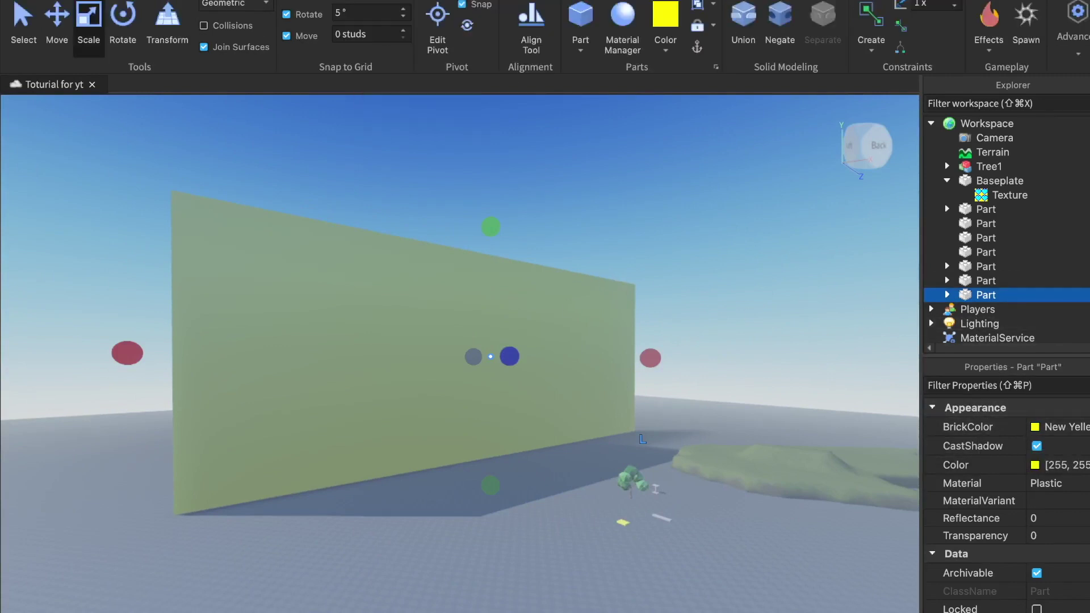
click(108, 2)
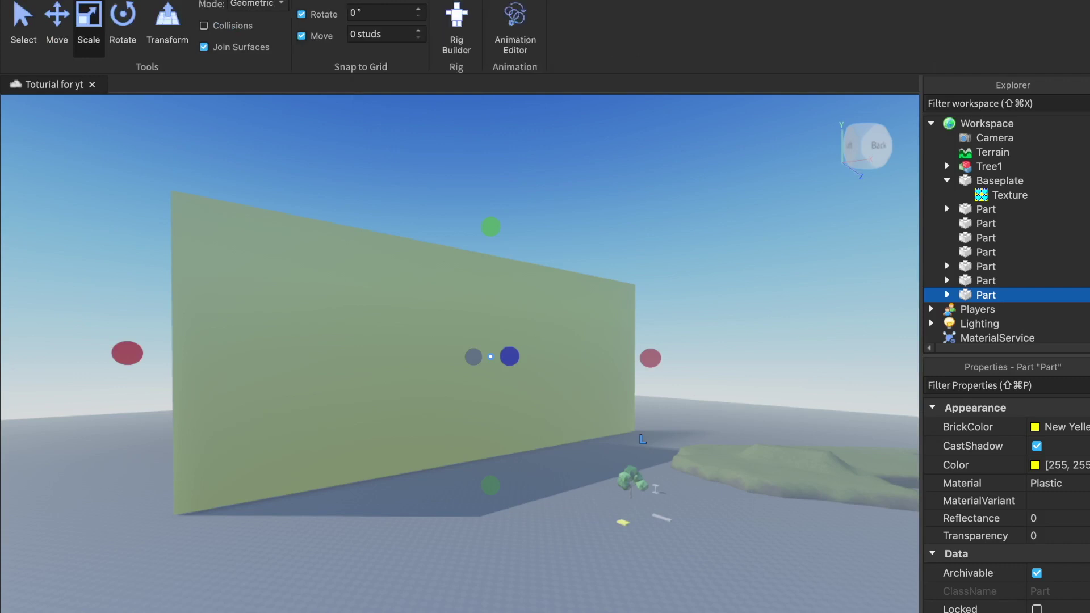
click(150, 2)
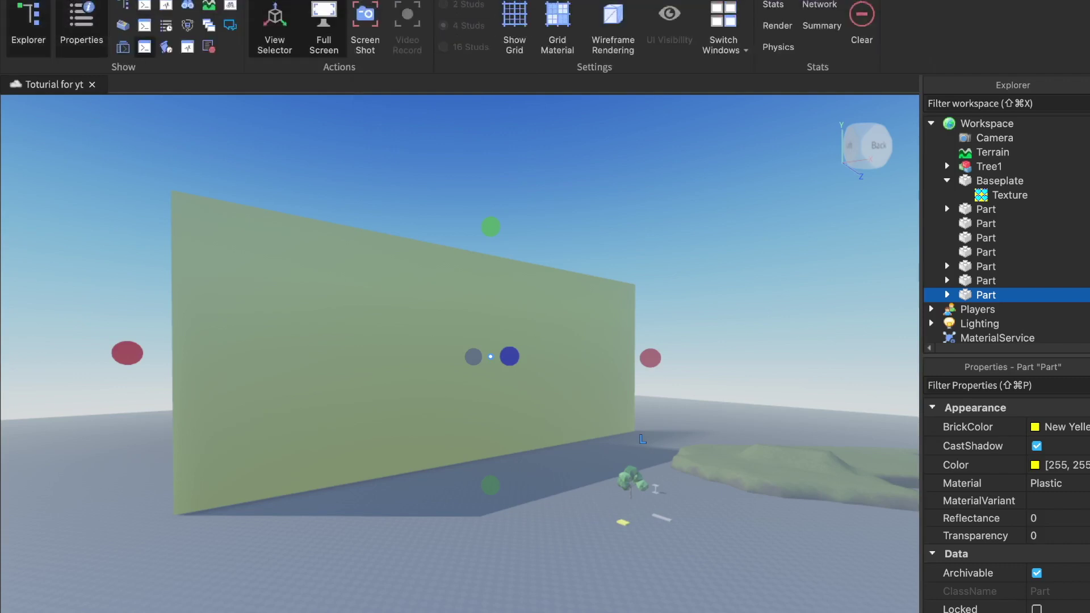
click(442, 1)
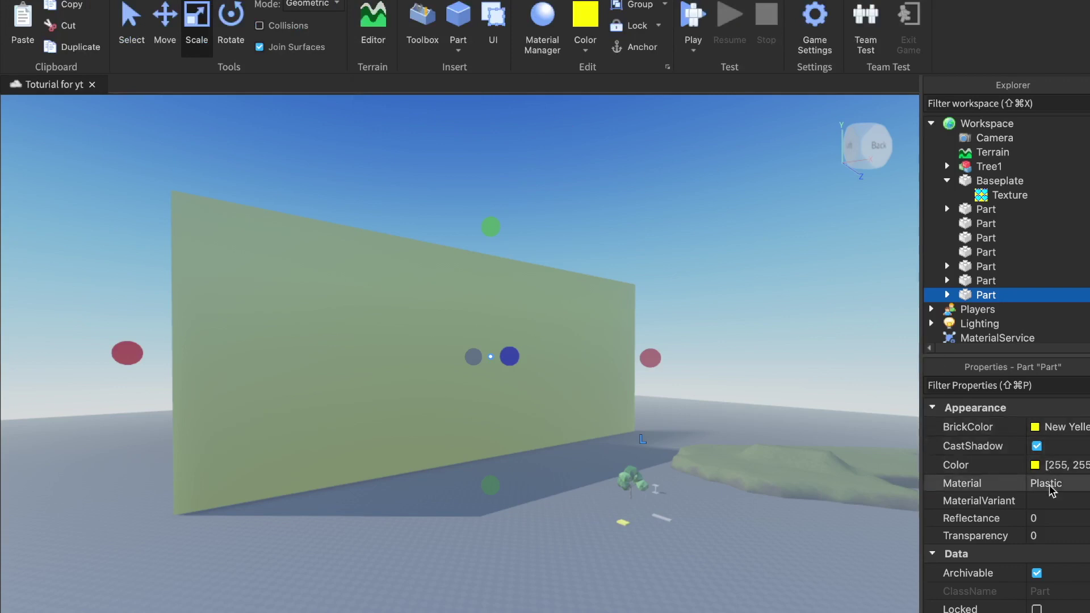
scroll(1047, 570, down, 1)
scroll(1047, 567, down, 1)
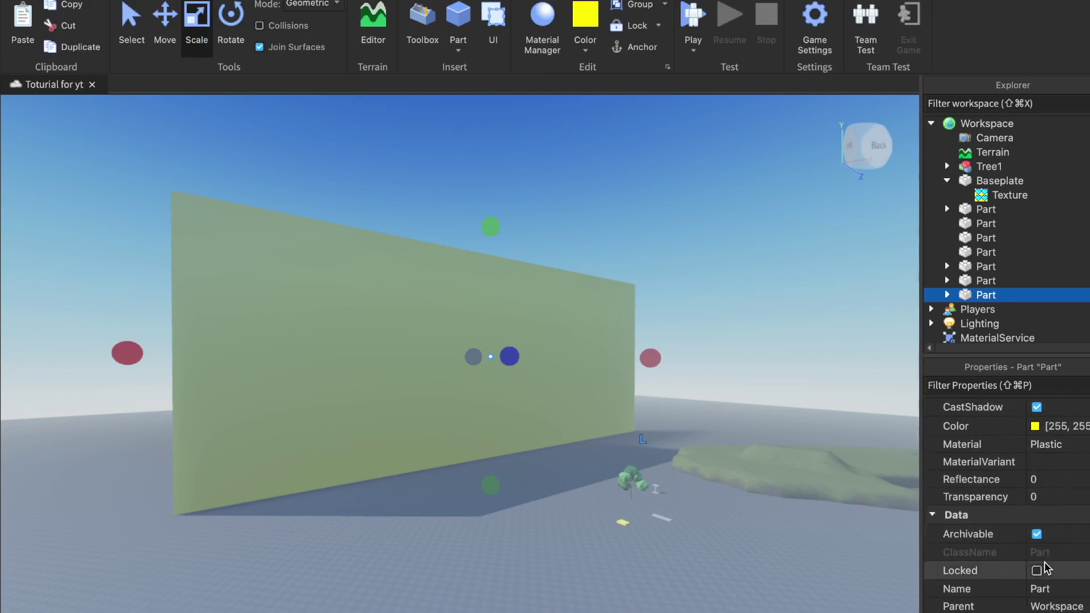
scroll(1045, 567, down, 8)
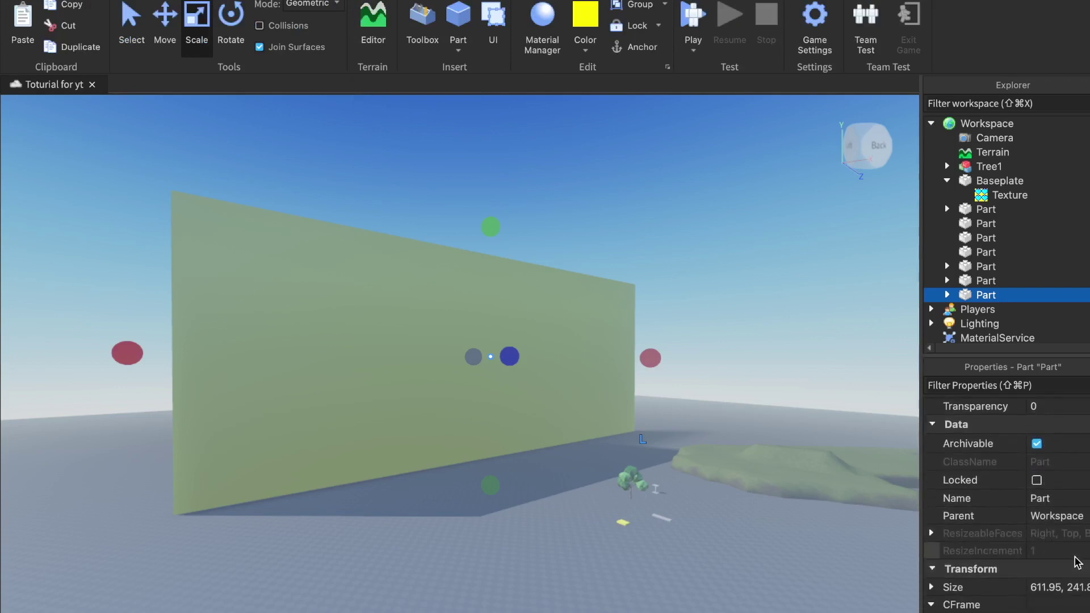
scroll(1076, 563, down, 10)
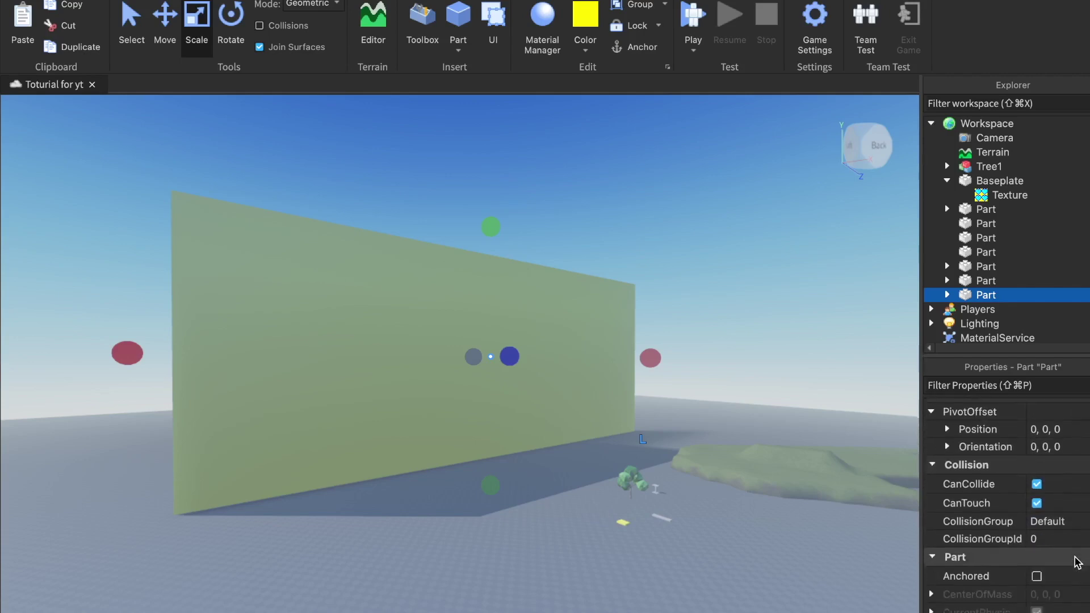
scroll(1076, 562, down, 10)
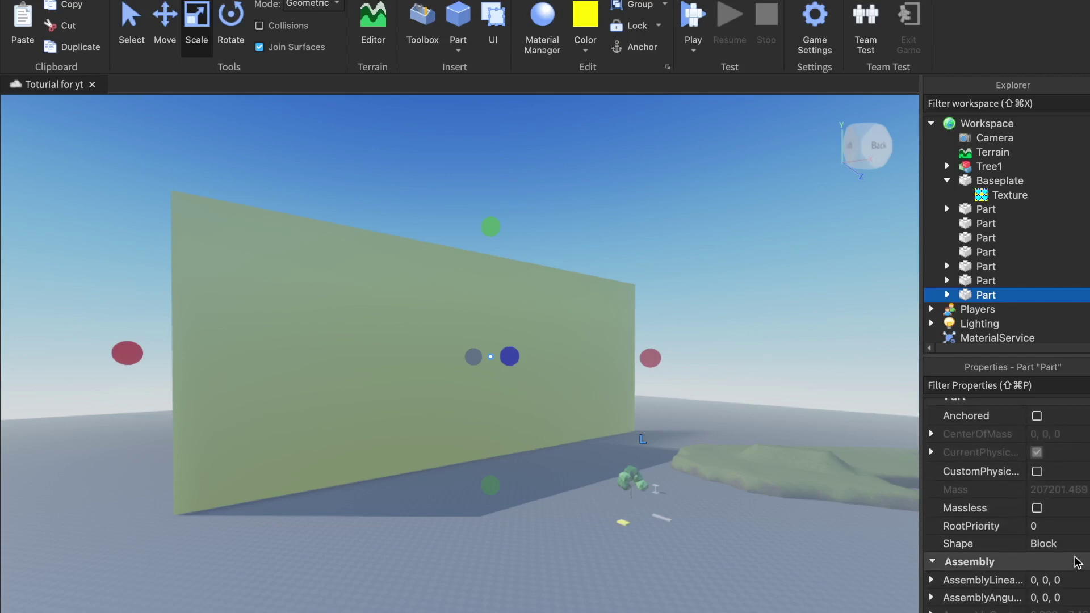
scroll(1076, 562, up, 20)
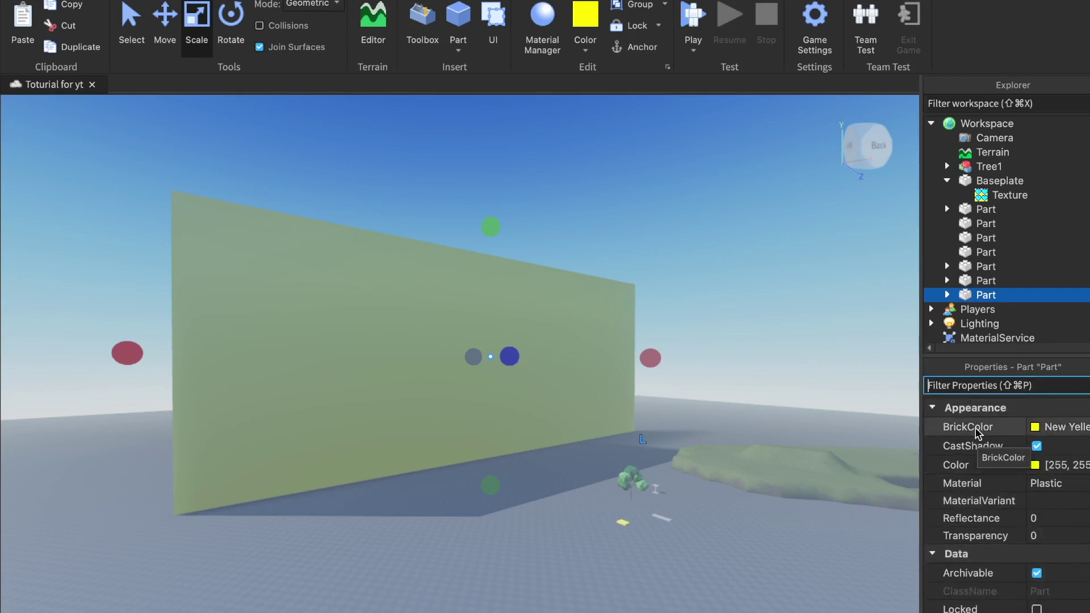
Turn off CastShadow for the yellow wall and deselect it.
click(1037, 446)
click(424, 188)
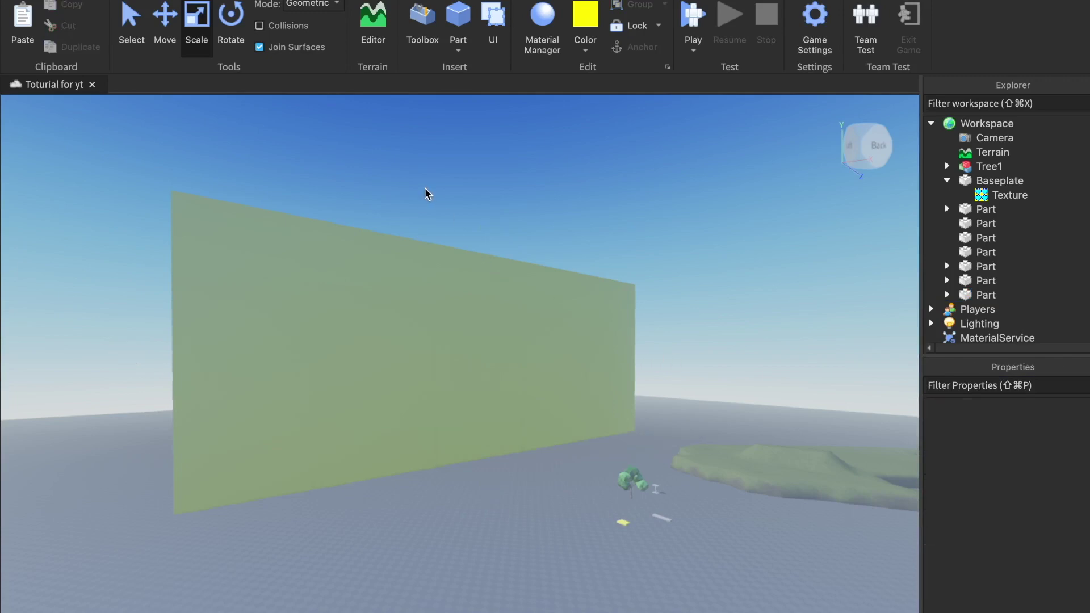
right_drag(424, 187, 425, 186)
right_drag(417, 283, 358, 292)
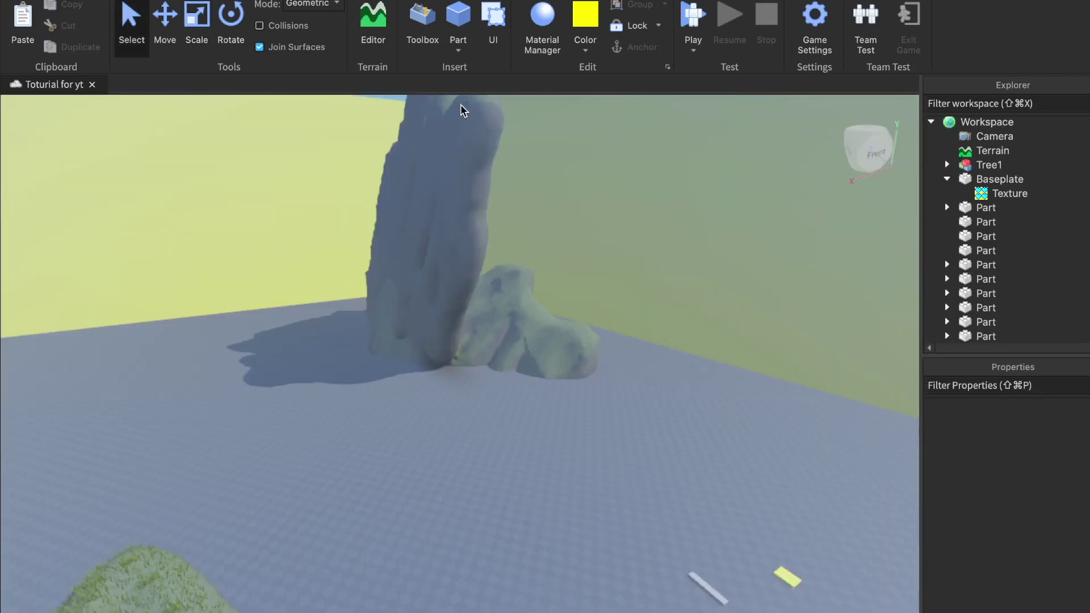